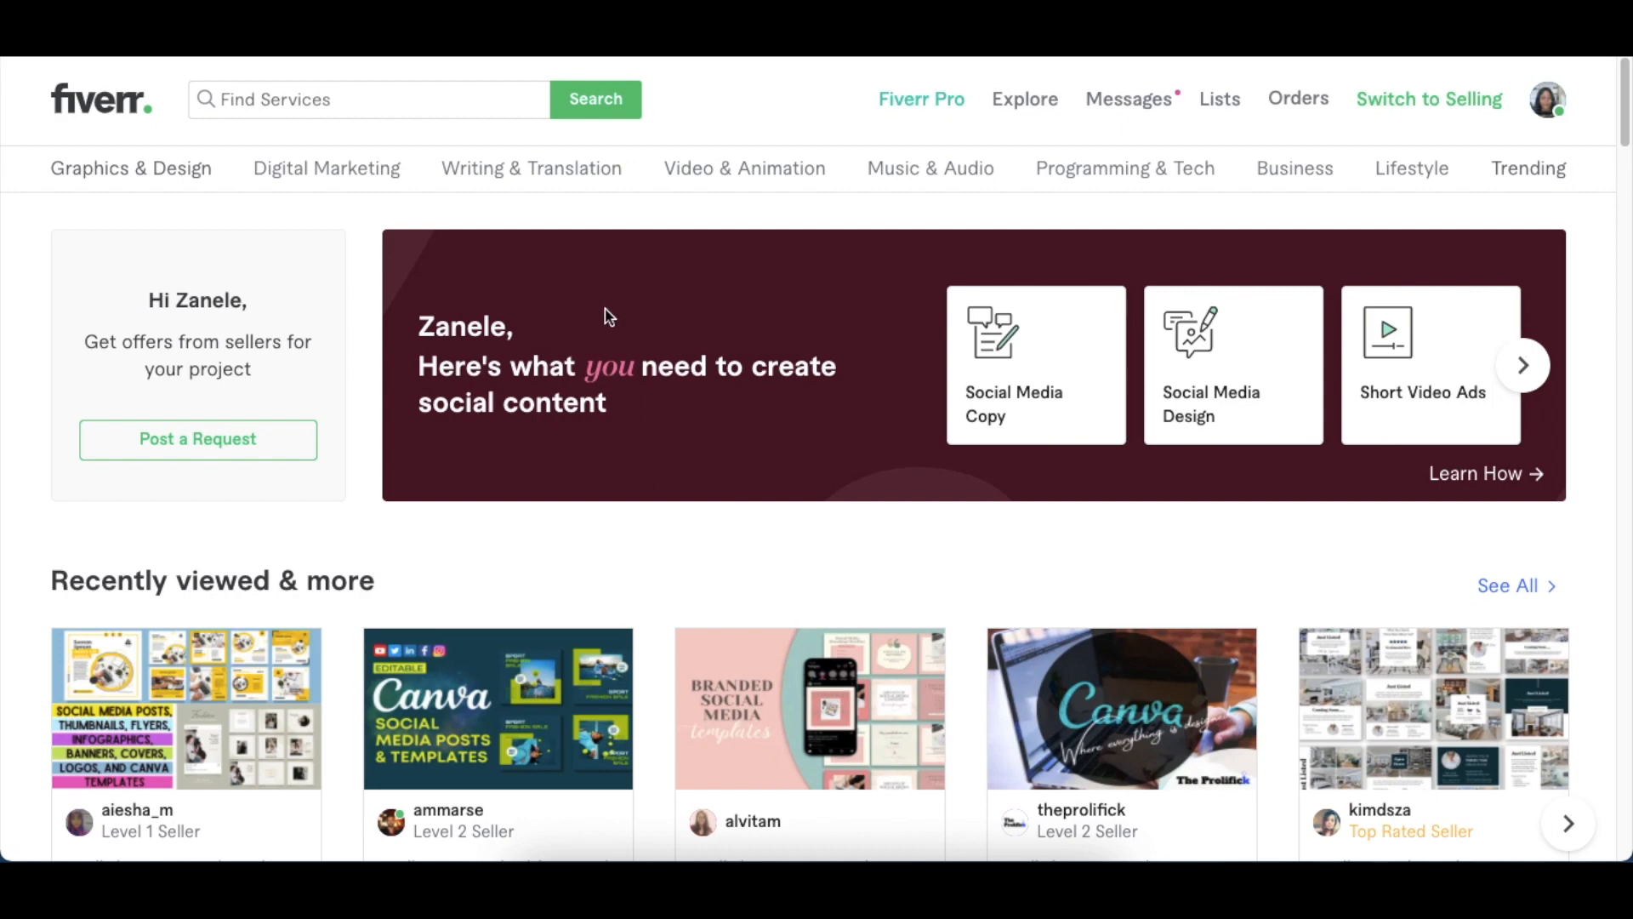
Step: Look through the recently viewed social media and Canva template gigs and compare their starting prices
{"action": "scroll", "coordinate": [600, 340], "scroll_direction": "down", "scroll_amount": 1}
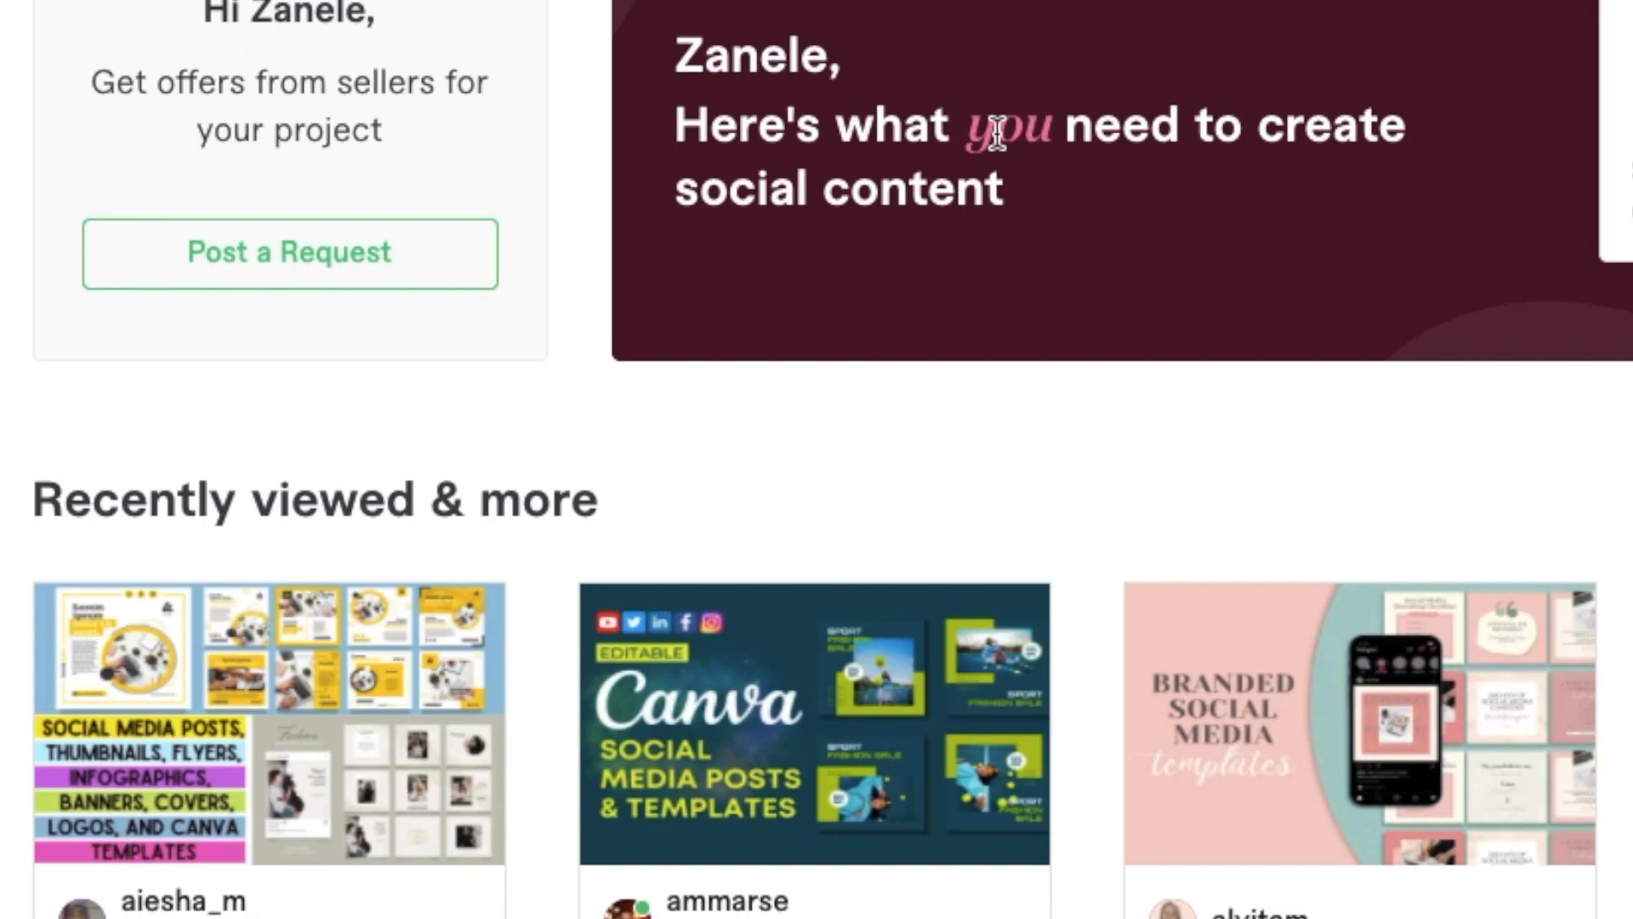
{"action": "scroll", "coordinate": [997, 136], "scroll_direction": "down", "scroll_amount": 3}
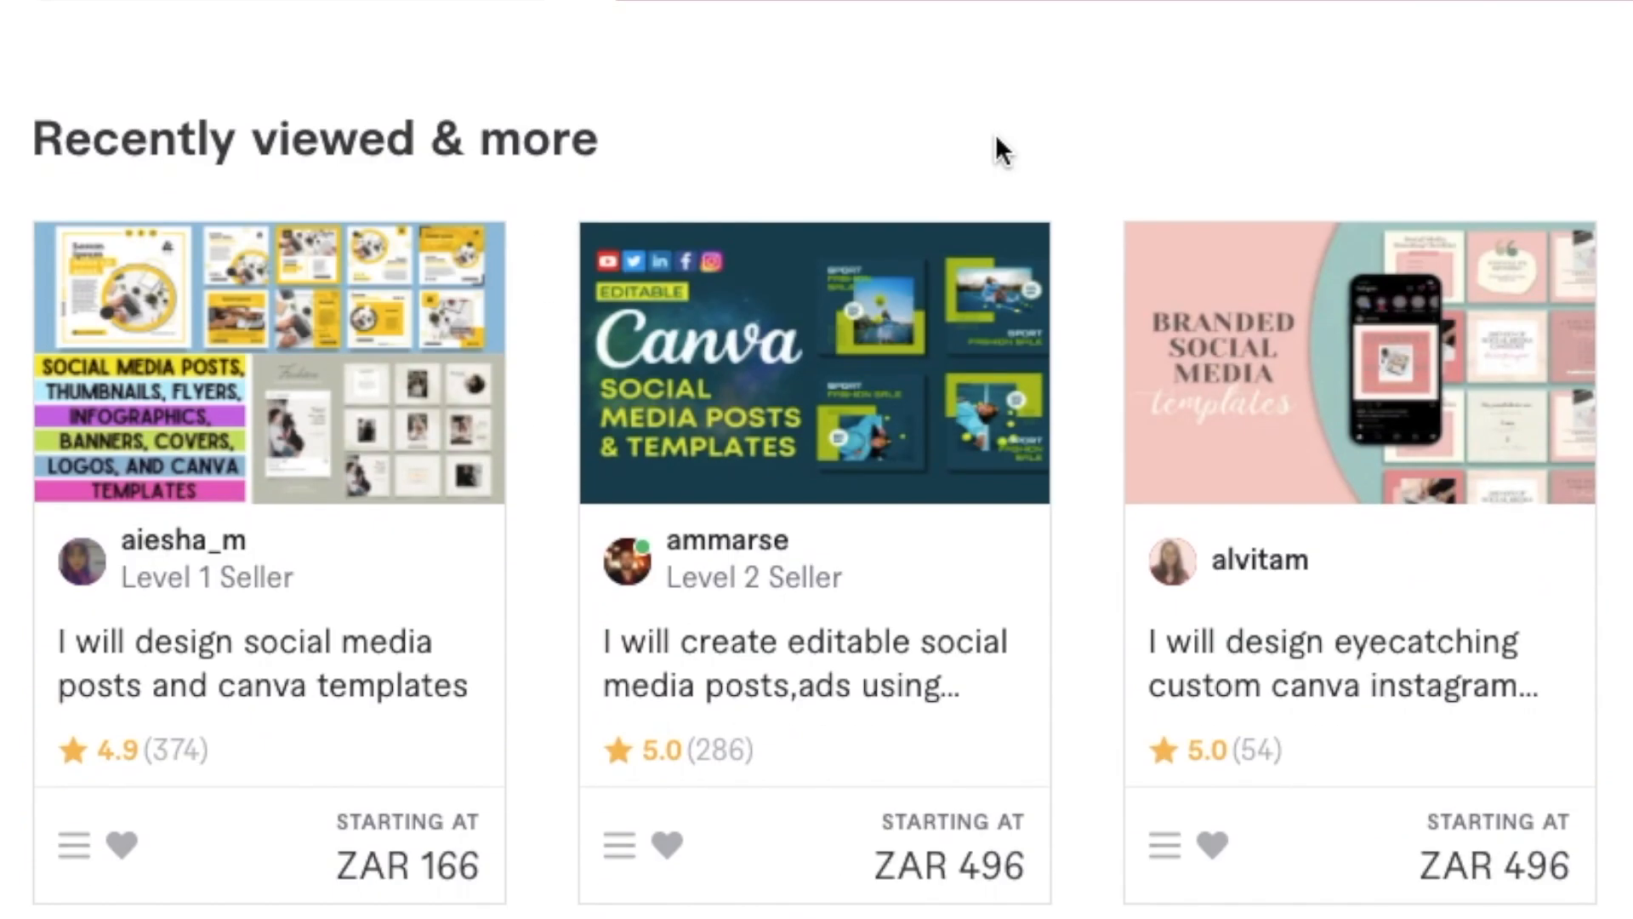
{"action": "scroll", "coordinate": [997, 133], "scroll_direction": "down", "scroll_amount": 1}
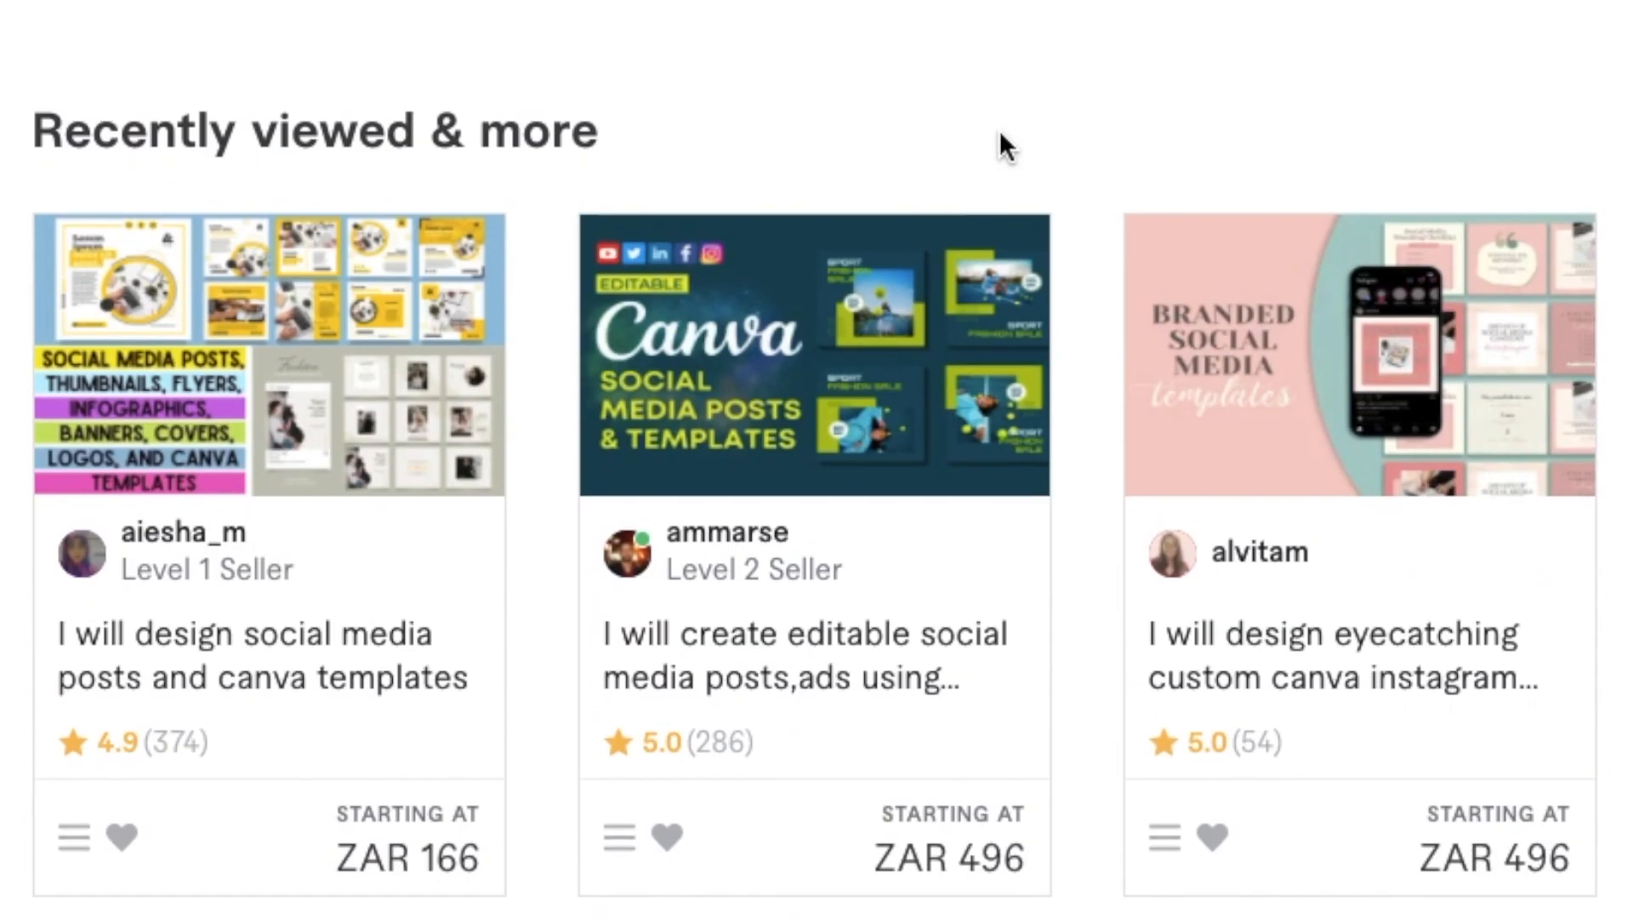
{"action": "scroll", "coordinate": [1001, 134], "scroll_direction": "down", "scroll_amount": 1}
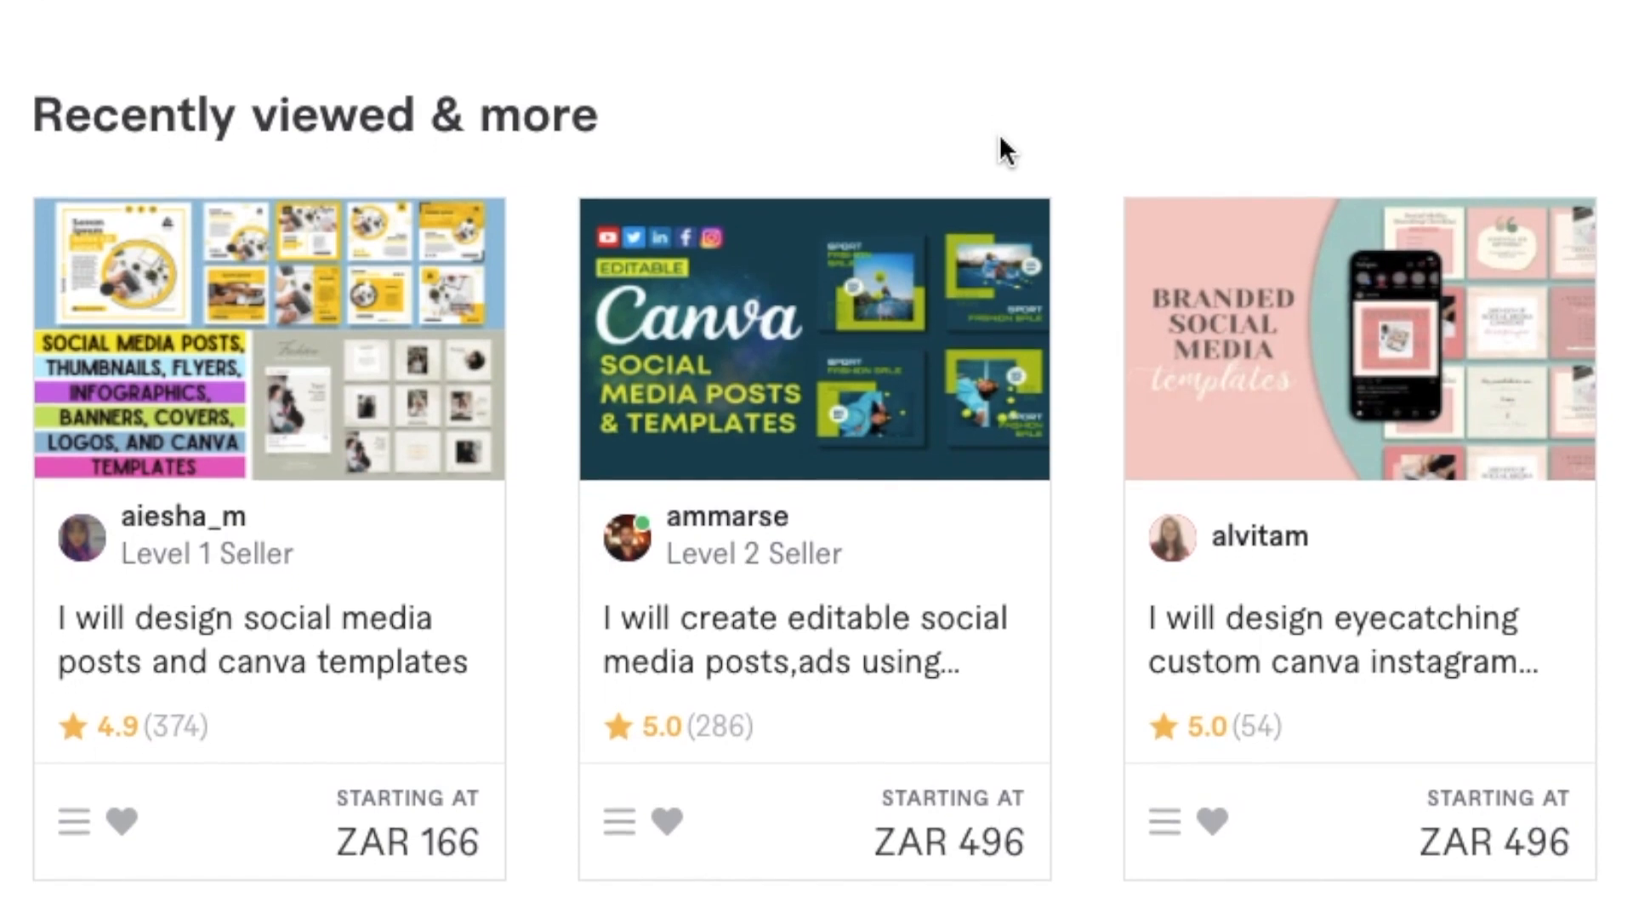
{"action": "scroll", "coordinate": [1000, 136], "scroll_direction": "down", "scroll_amount": 3}
{"action": "scroll", "coordinate": [1001, 138], "scroll_direction": "up", "scroll_amount": 6}
{"action": "scroll", "coordinate": [1001, 138], "scroll_direction": "down", "scroll_amount": 5}
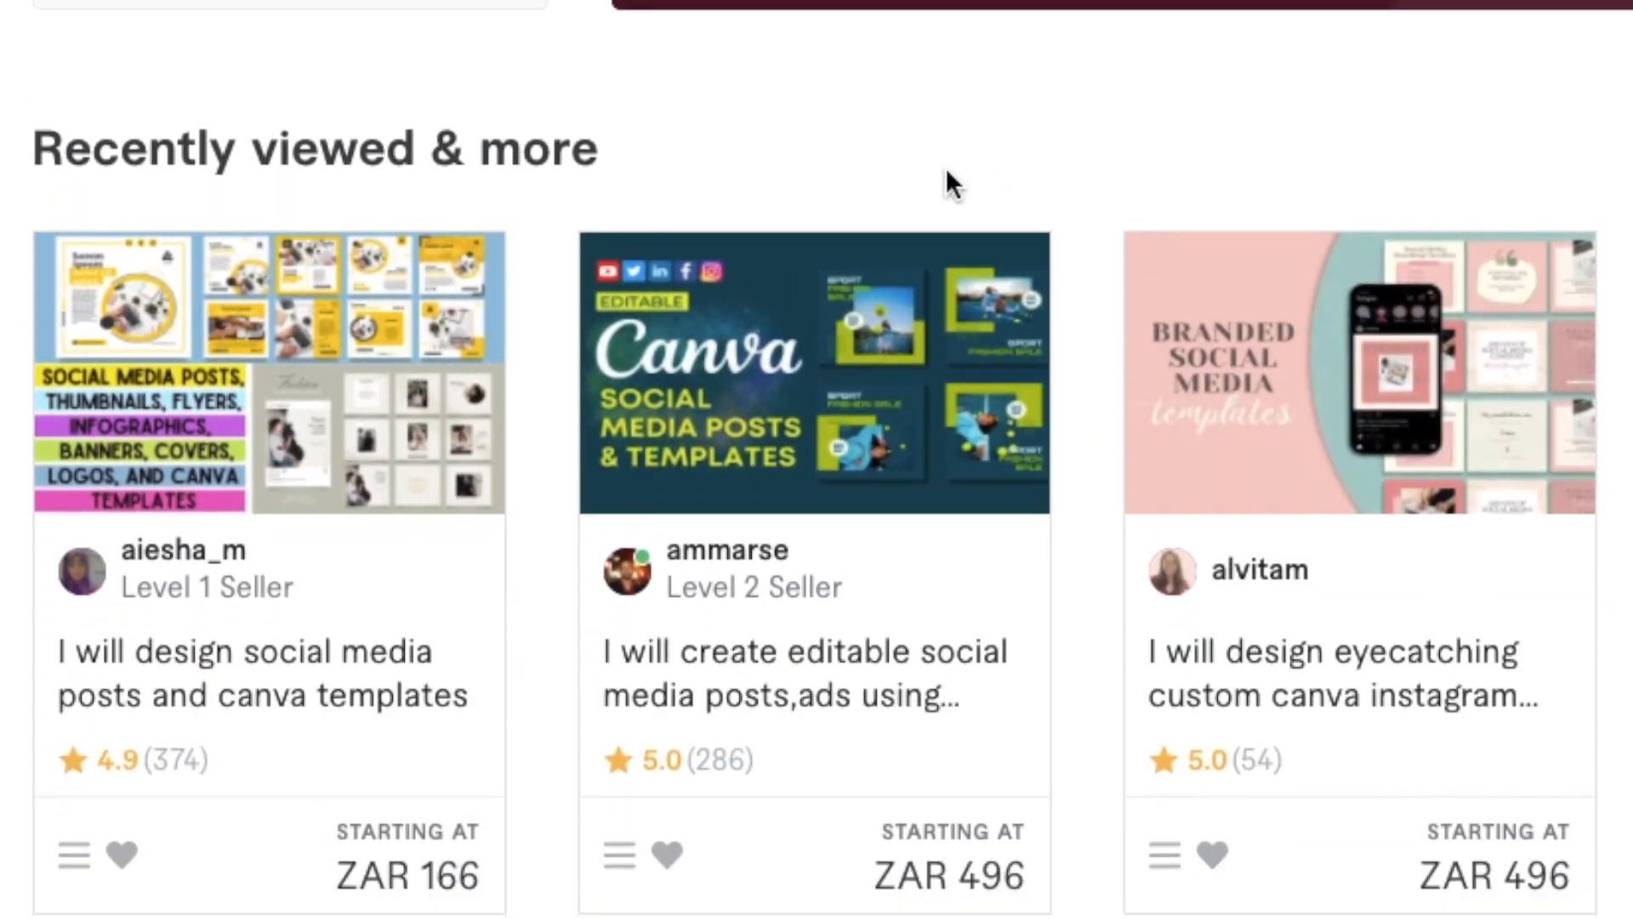
{"action": "mouse_move", "coordinate": [780, 283]}
{"action": "scroll", "coordinate": [900, 181], "scroll_direction": "down", "scroll_amount": 1}
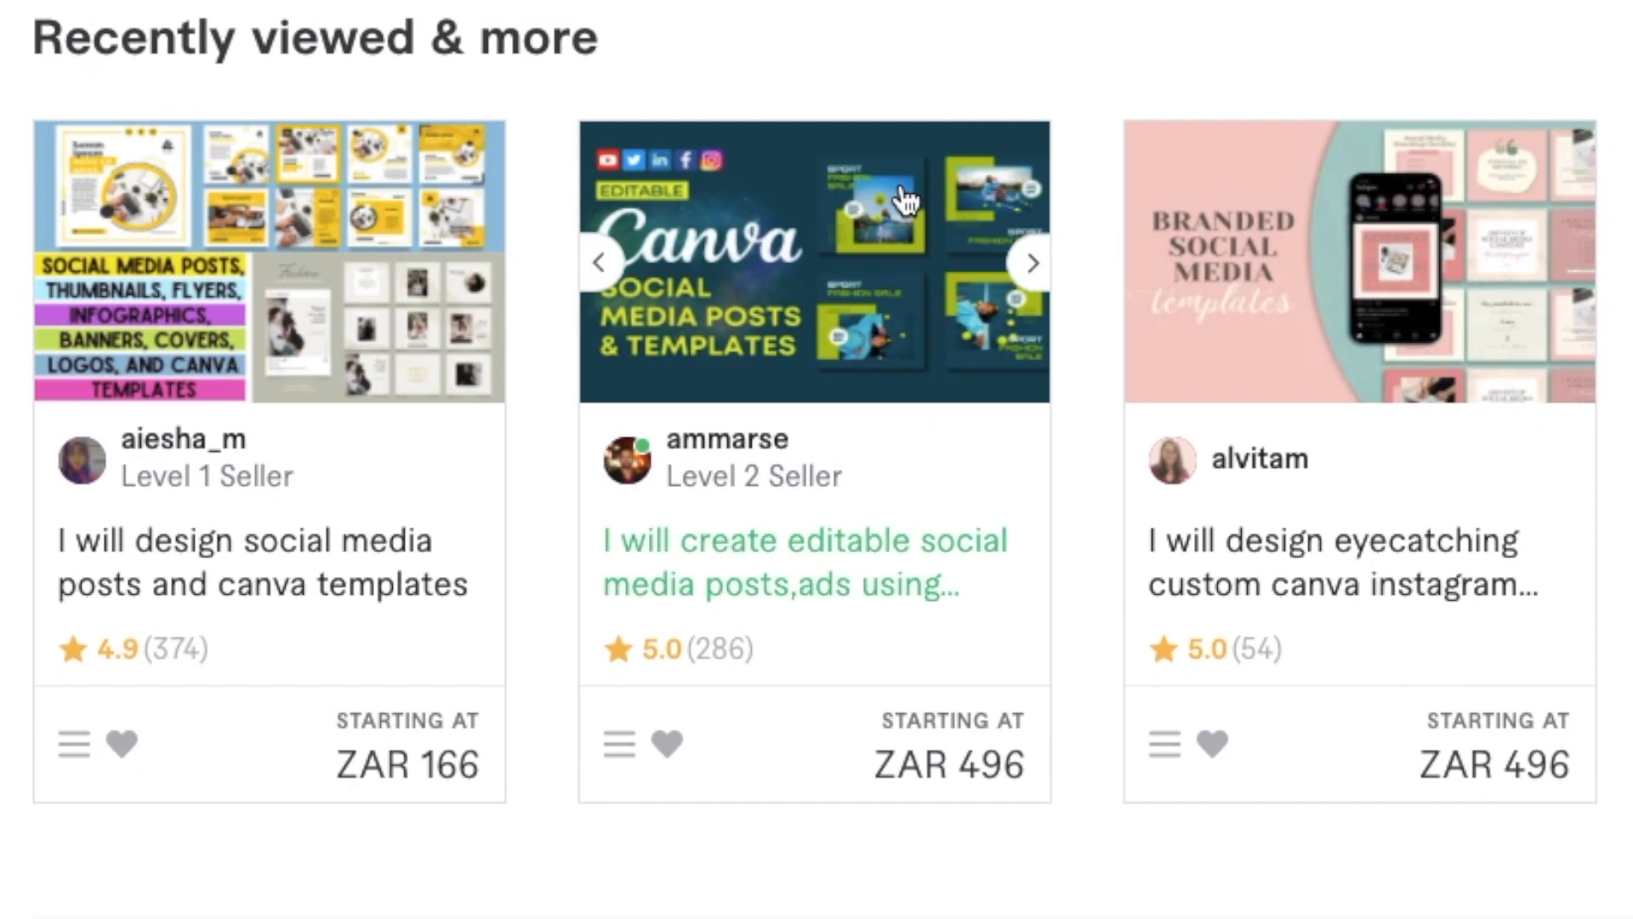
{"action": "mouse_move", "coordinate": [393, 323]}
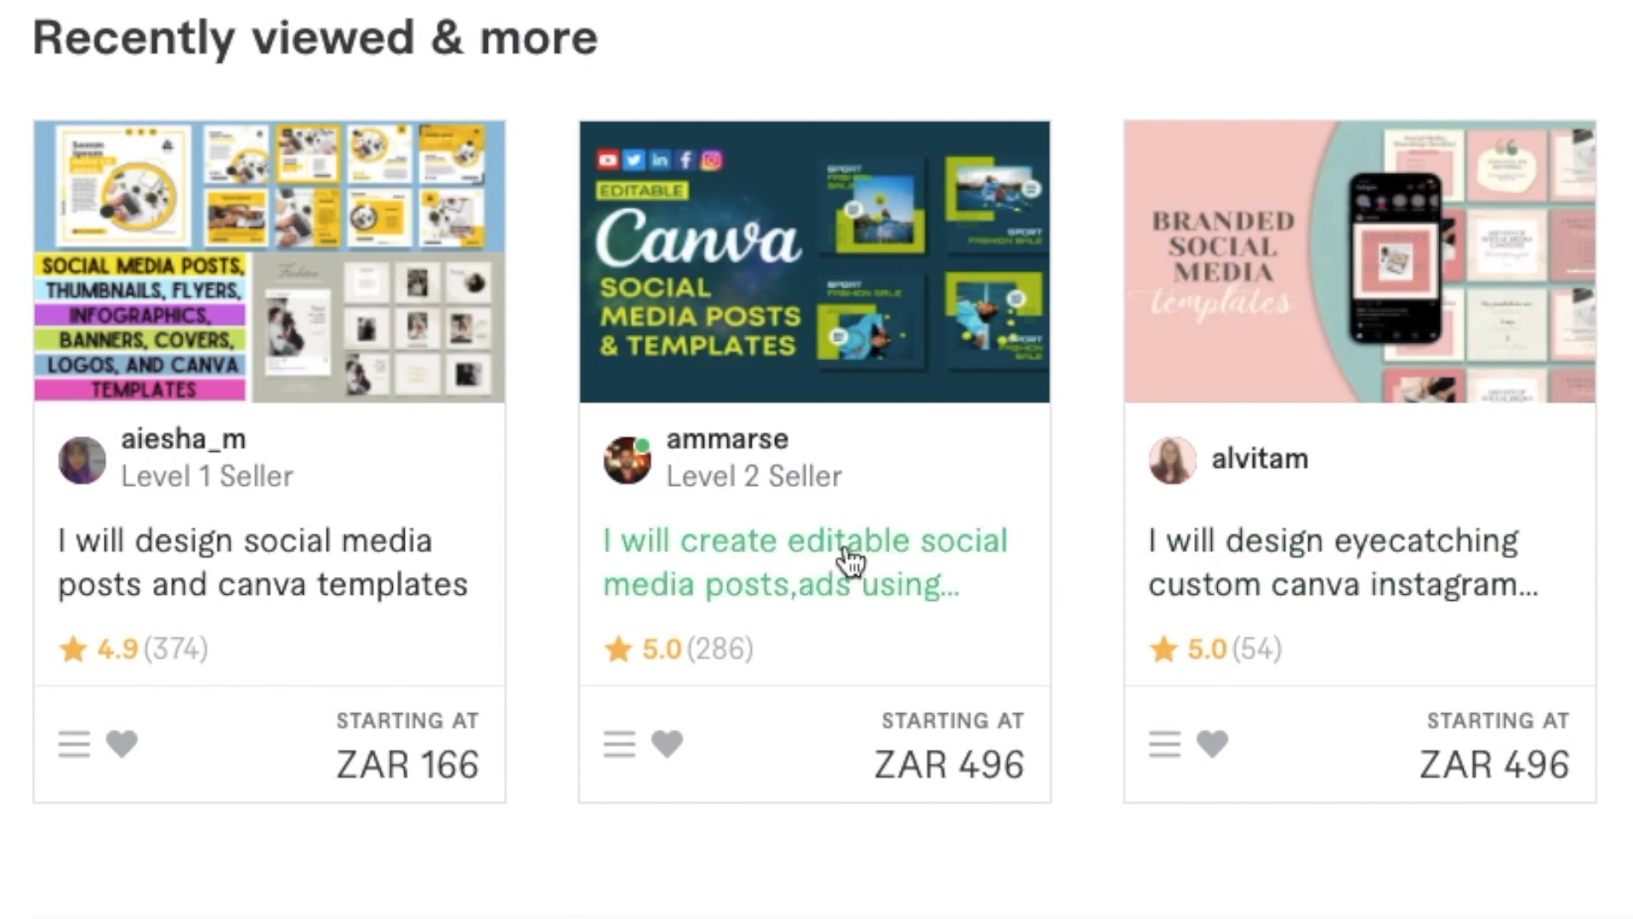
{"action": "scroll", "coordinate": [847, 551], "scroll_direction": "up", "scroll_amount": 1}
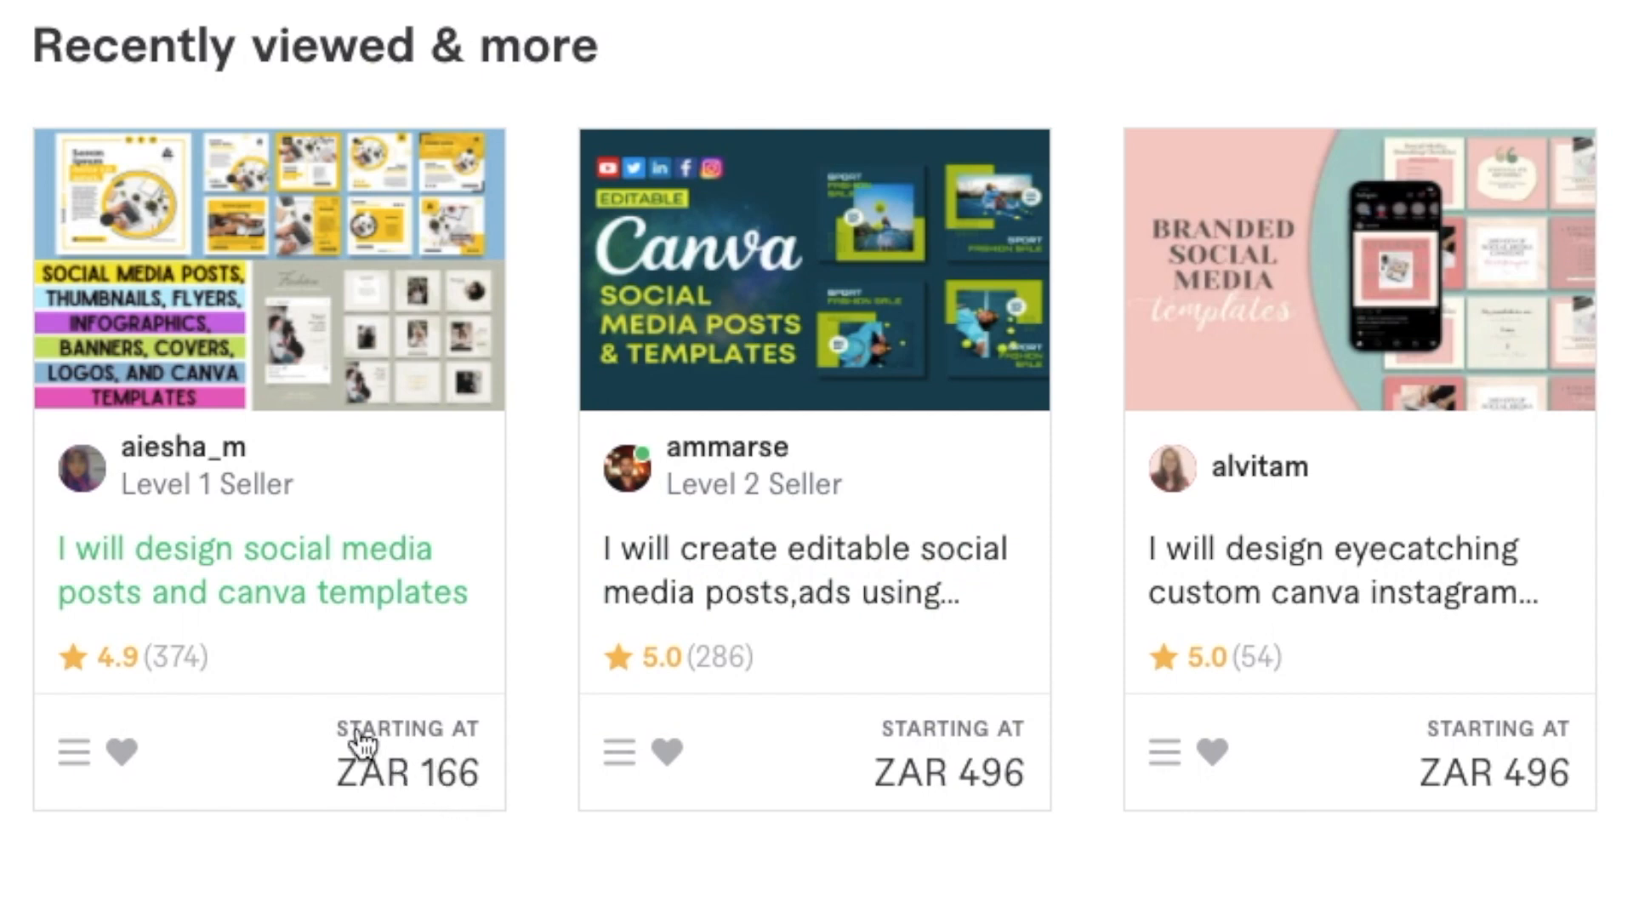
Step: Open the "I will design social media posts and canva templates" gig and expand what the Basic package includes
{"action": "left_click", "coordinate": [275, 581]}
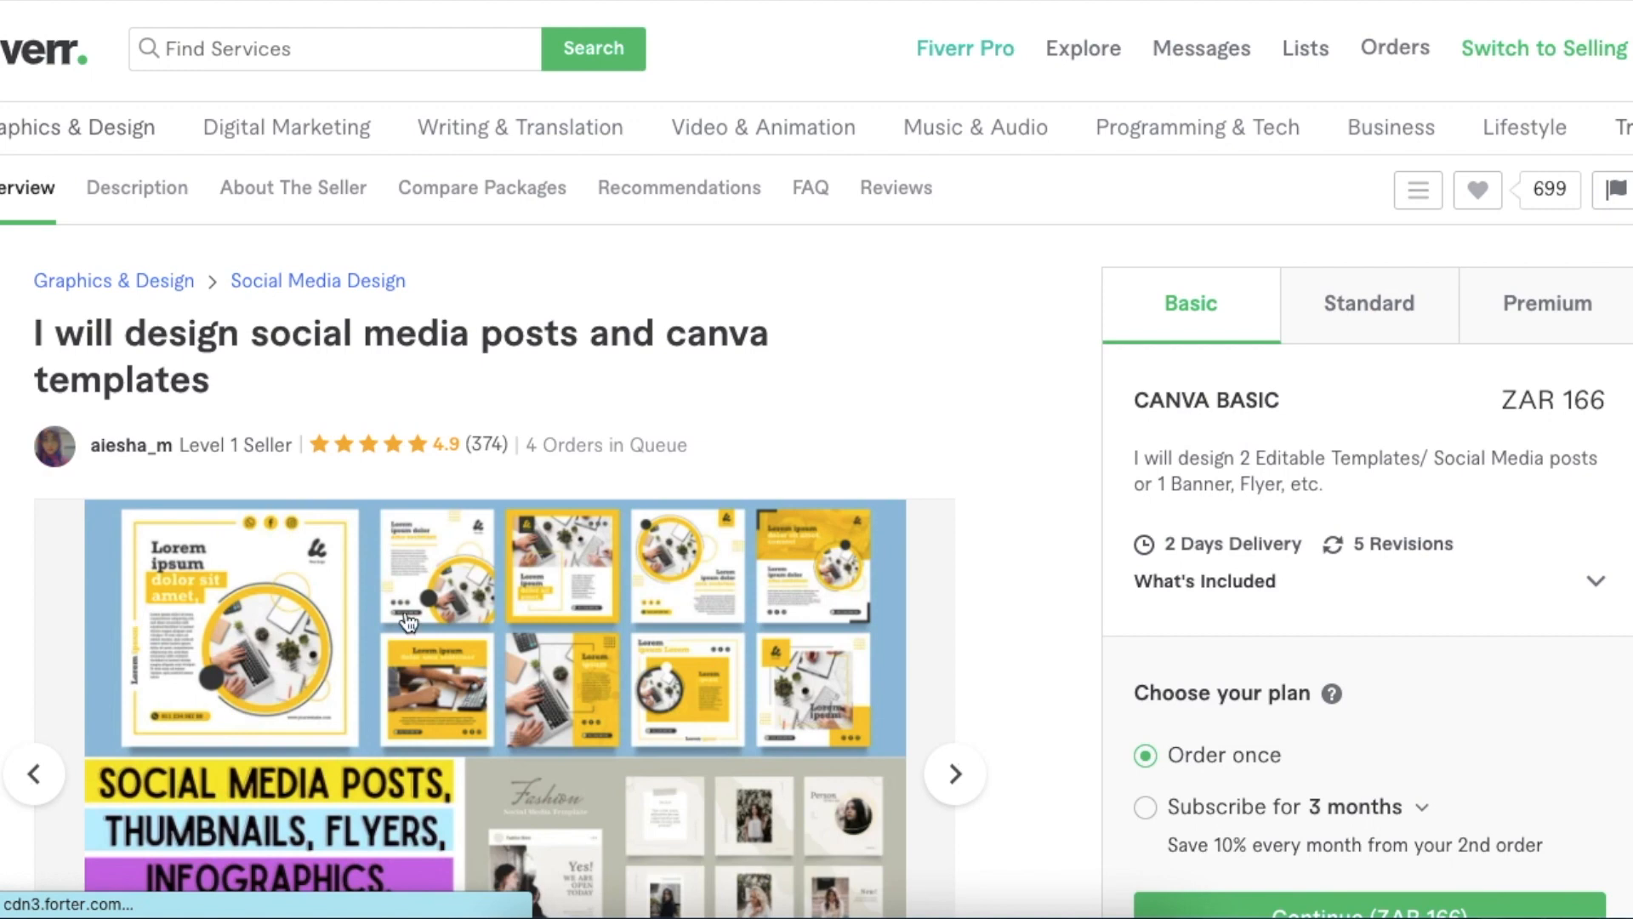
{"action": "scroll", "coordinate": [408, 623], "scroll_direction": "down", "scroll_amount": 1}
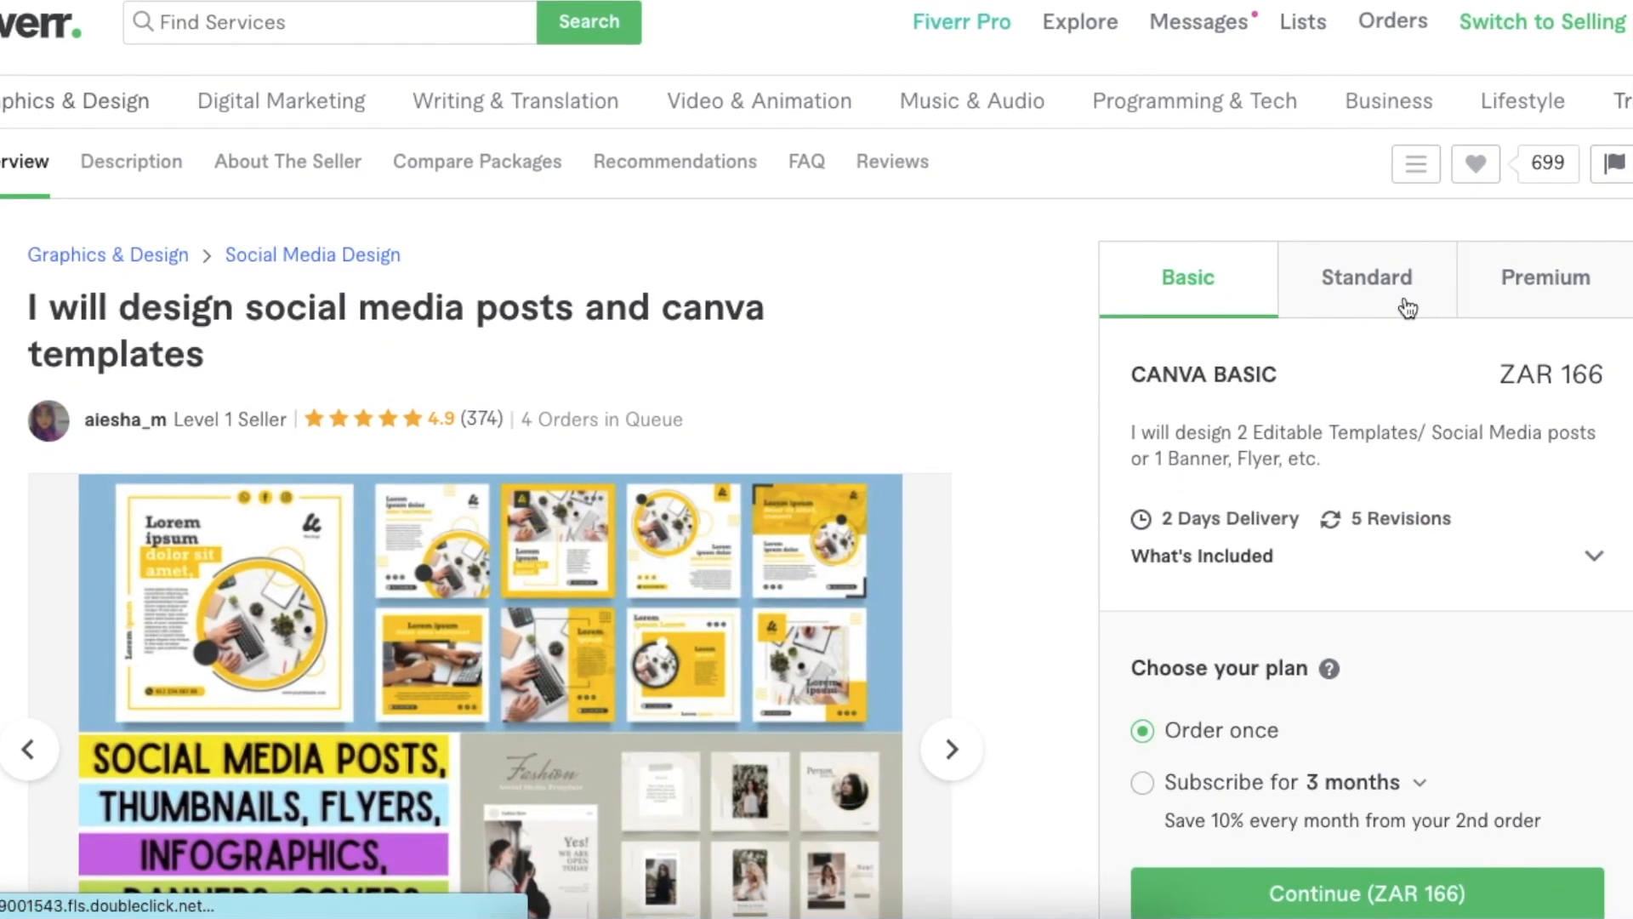
{"action": "scroll", "coordinate": [1228, 283], "scroll_direction": "down", "scroll_amount": 1}
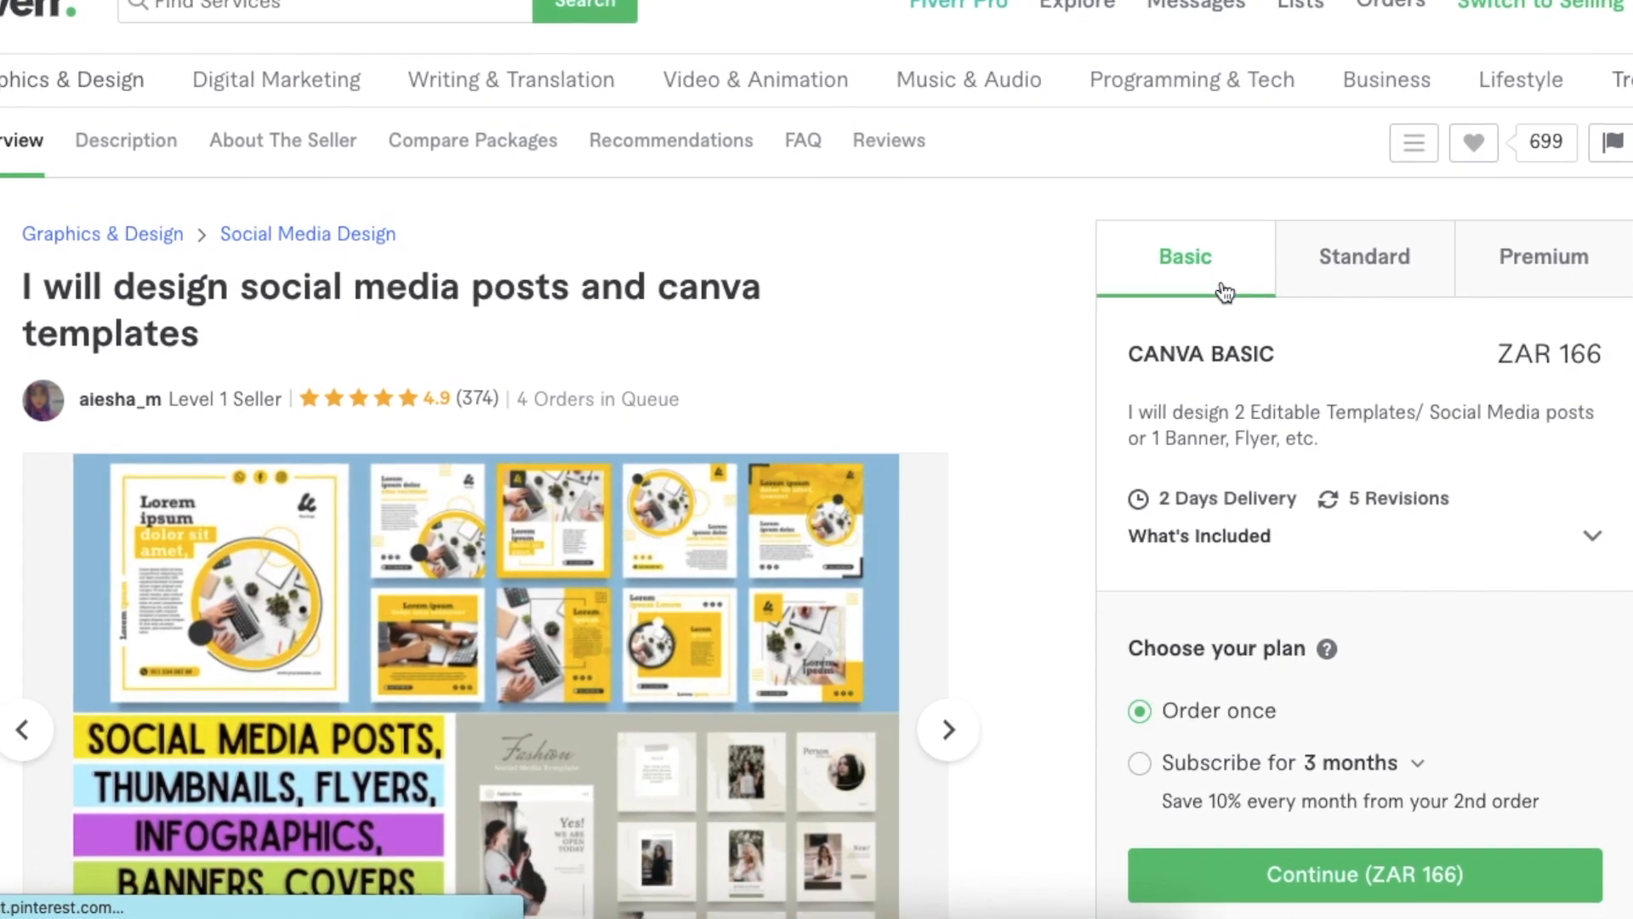
{"action": "scroll", "coordinate": [1217, 289], "scroll_direction": "down", "scroll_amount": 3}
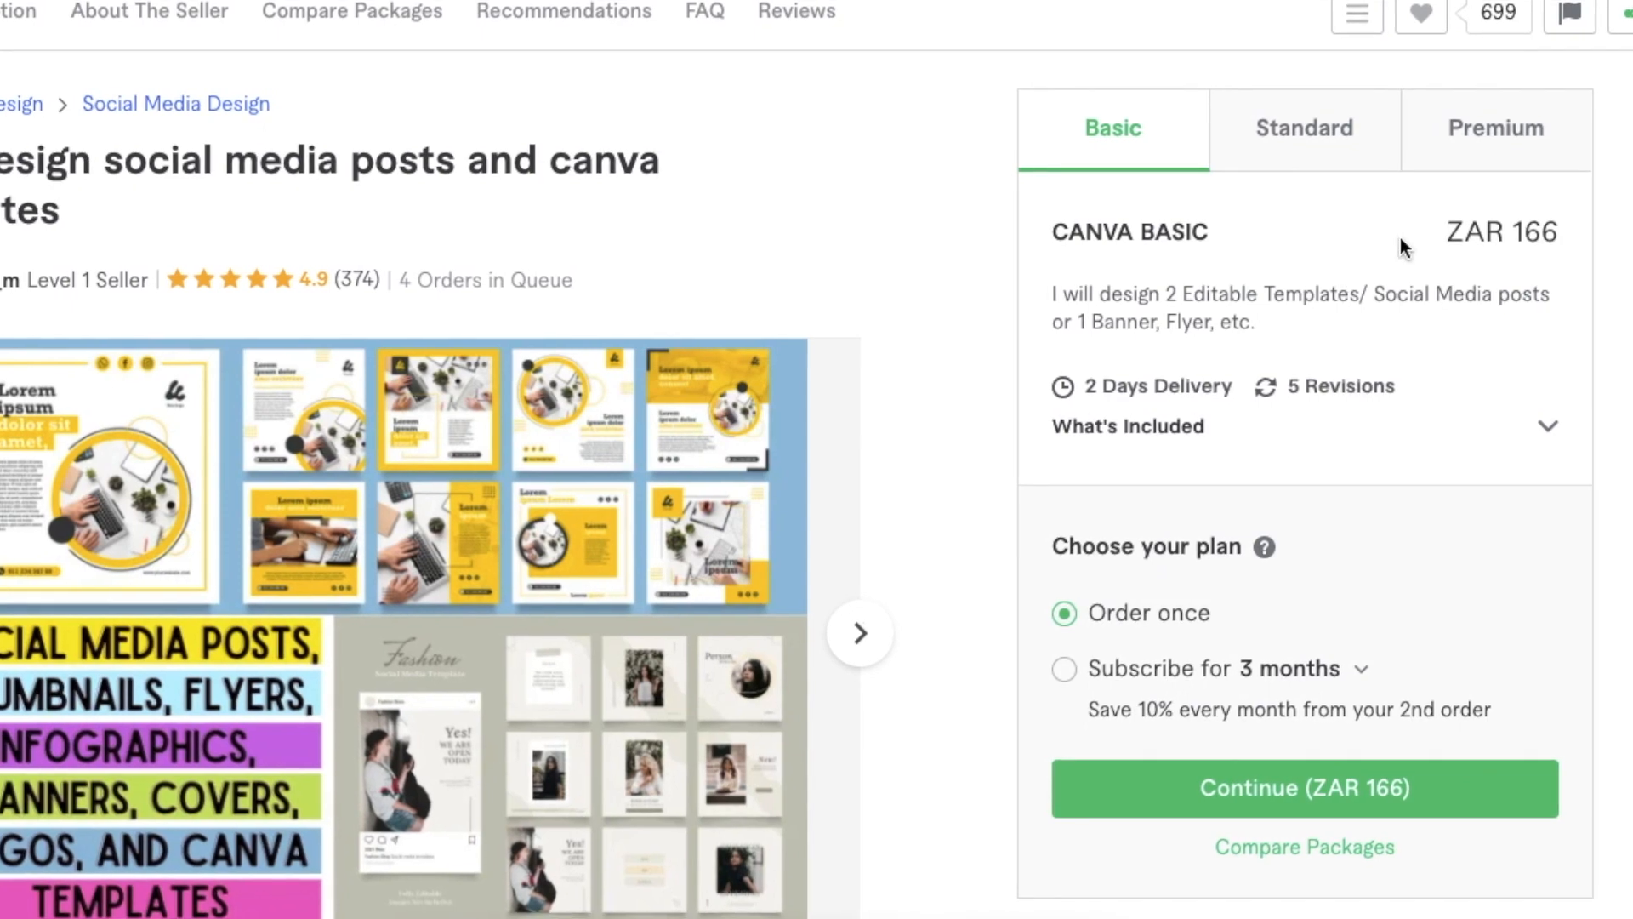
{"action": "left_click", "coordinate": [1547, 425]}
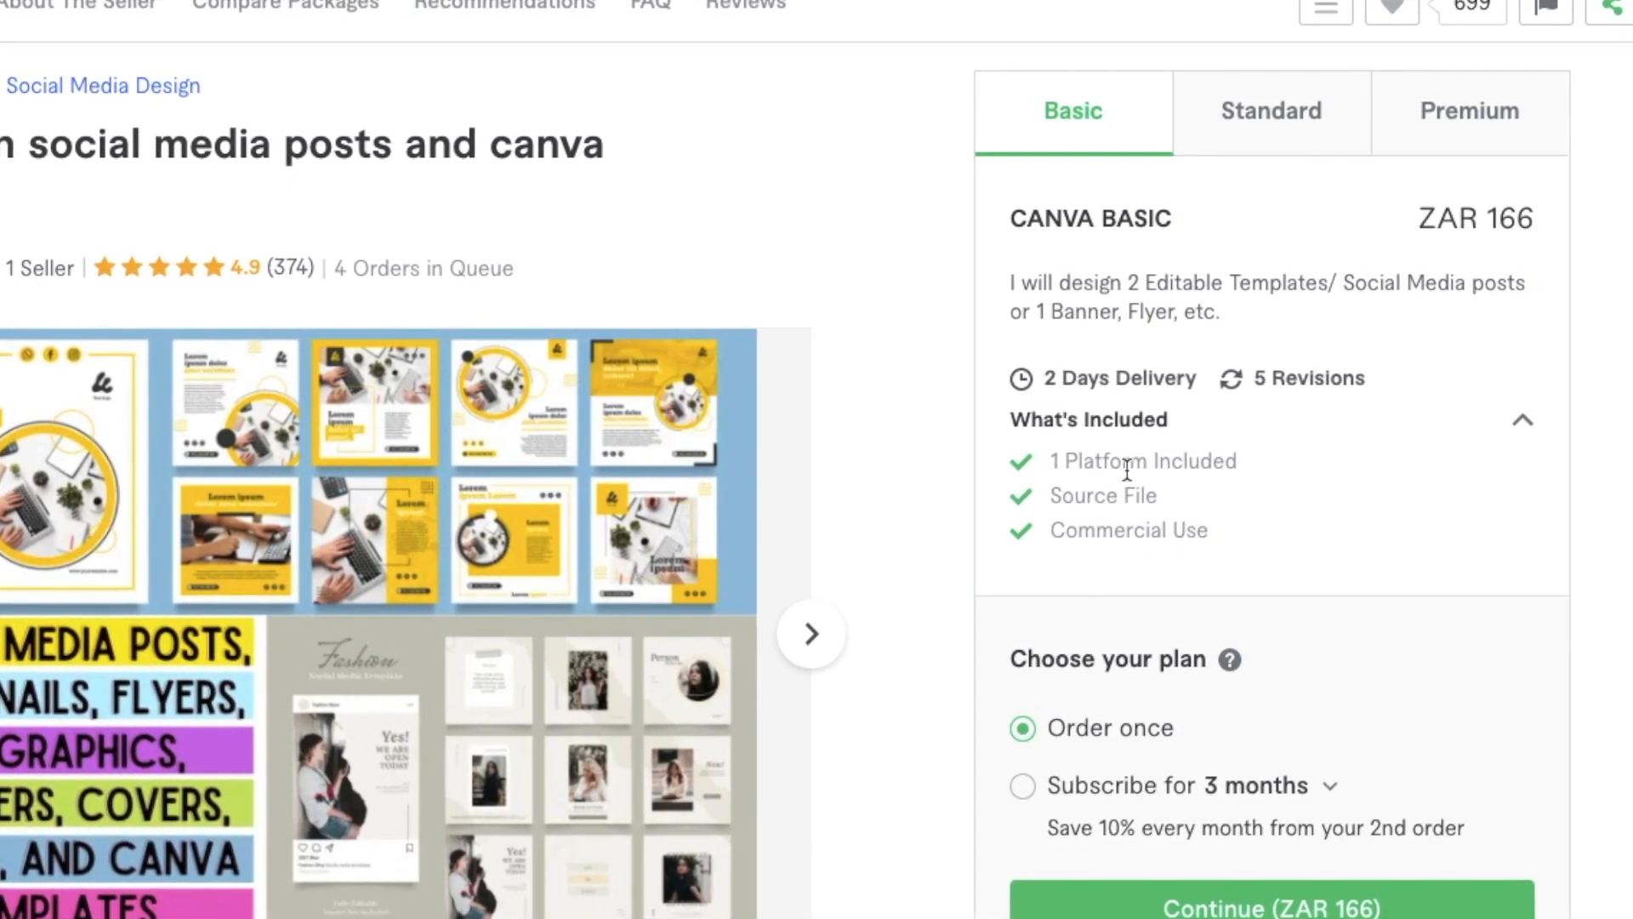
{"action": "scroll", "coordinate": [1111, 471], "scroll_direction": "down", "scroll_amount": 1}
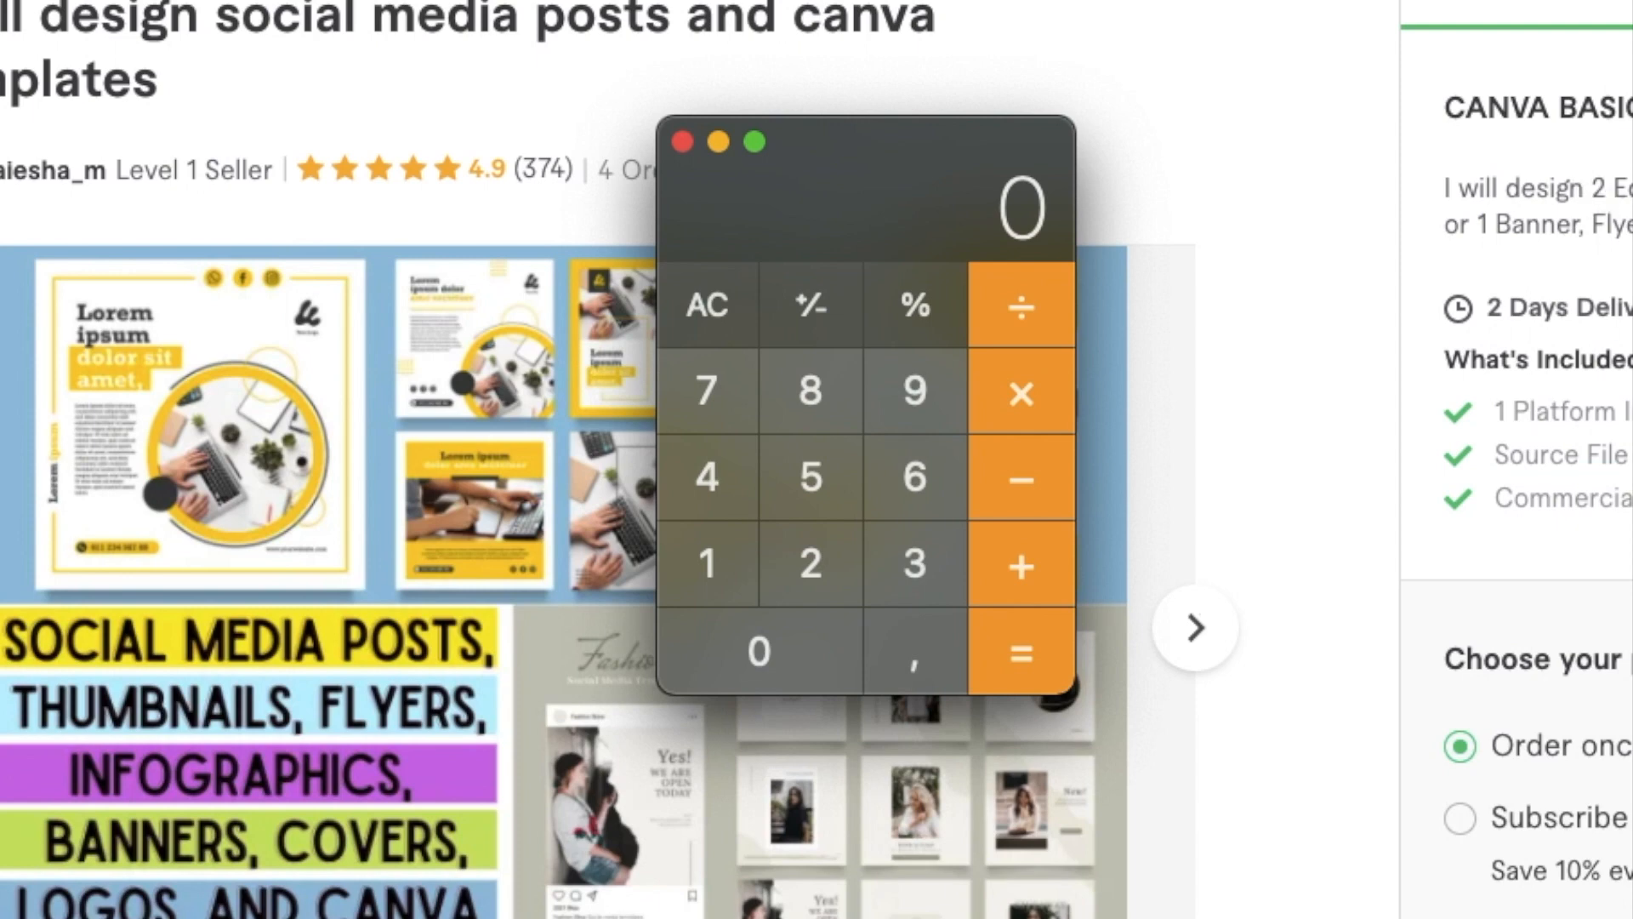
Step: Multiply 166 by 20 in the Calculator and close it
{"action": "left_click", "coordinate": [702, 564]}
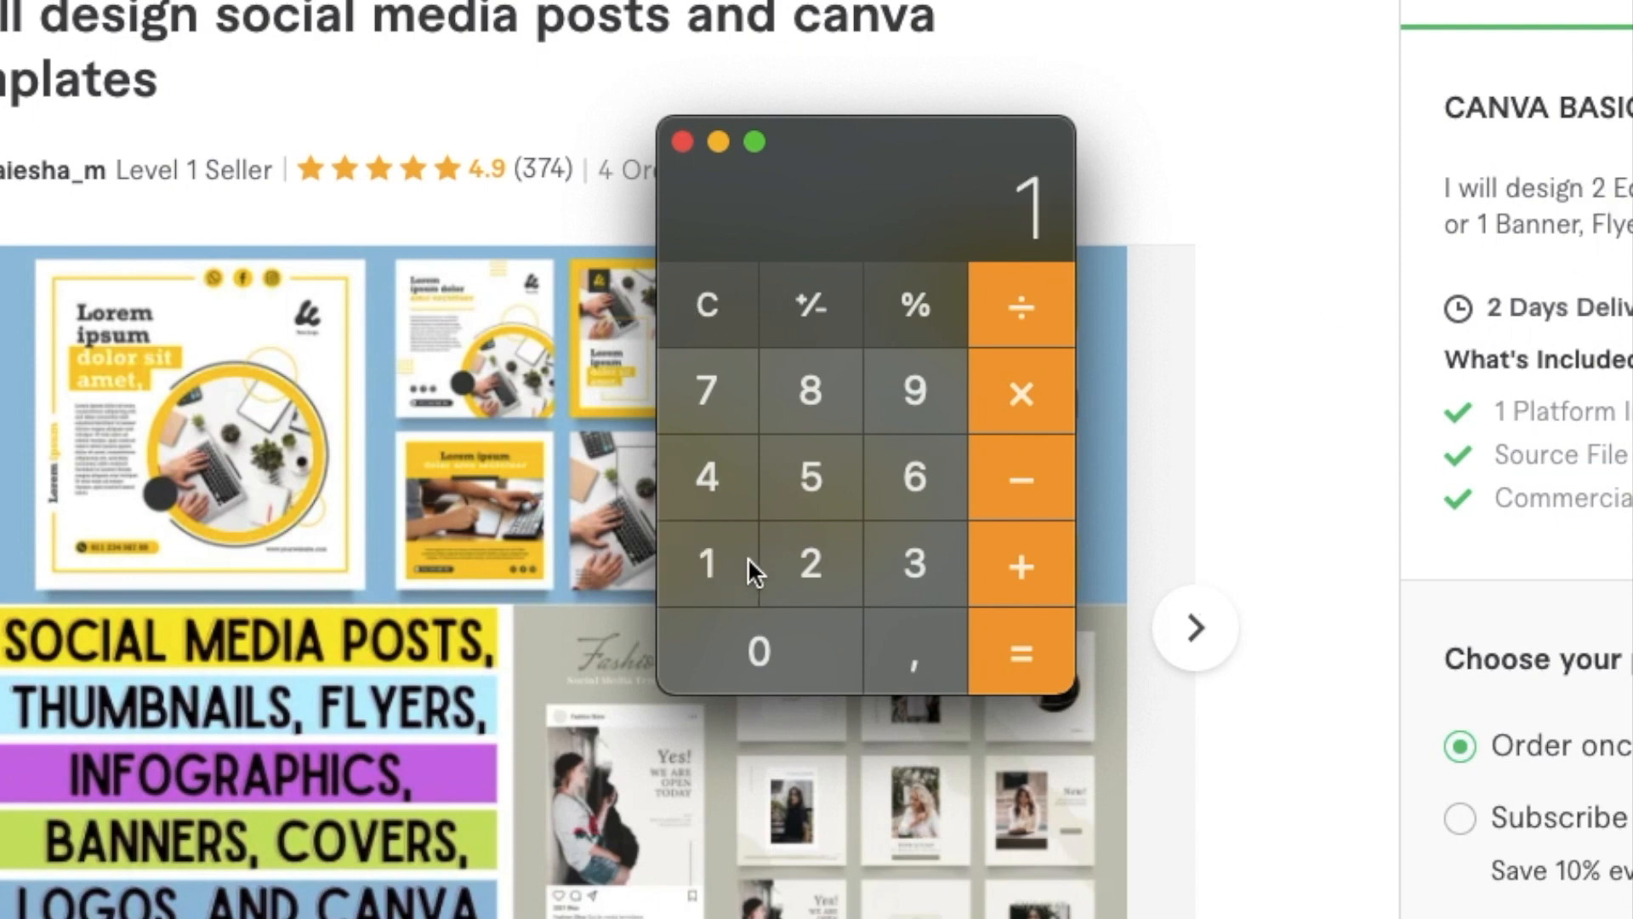
{"action": "double_click", "coordinate": [917, 477]}
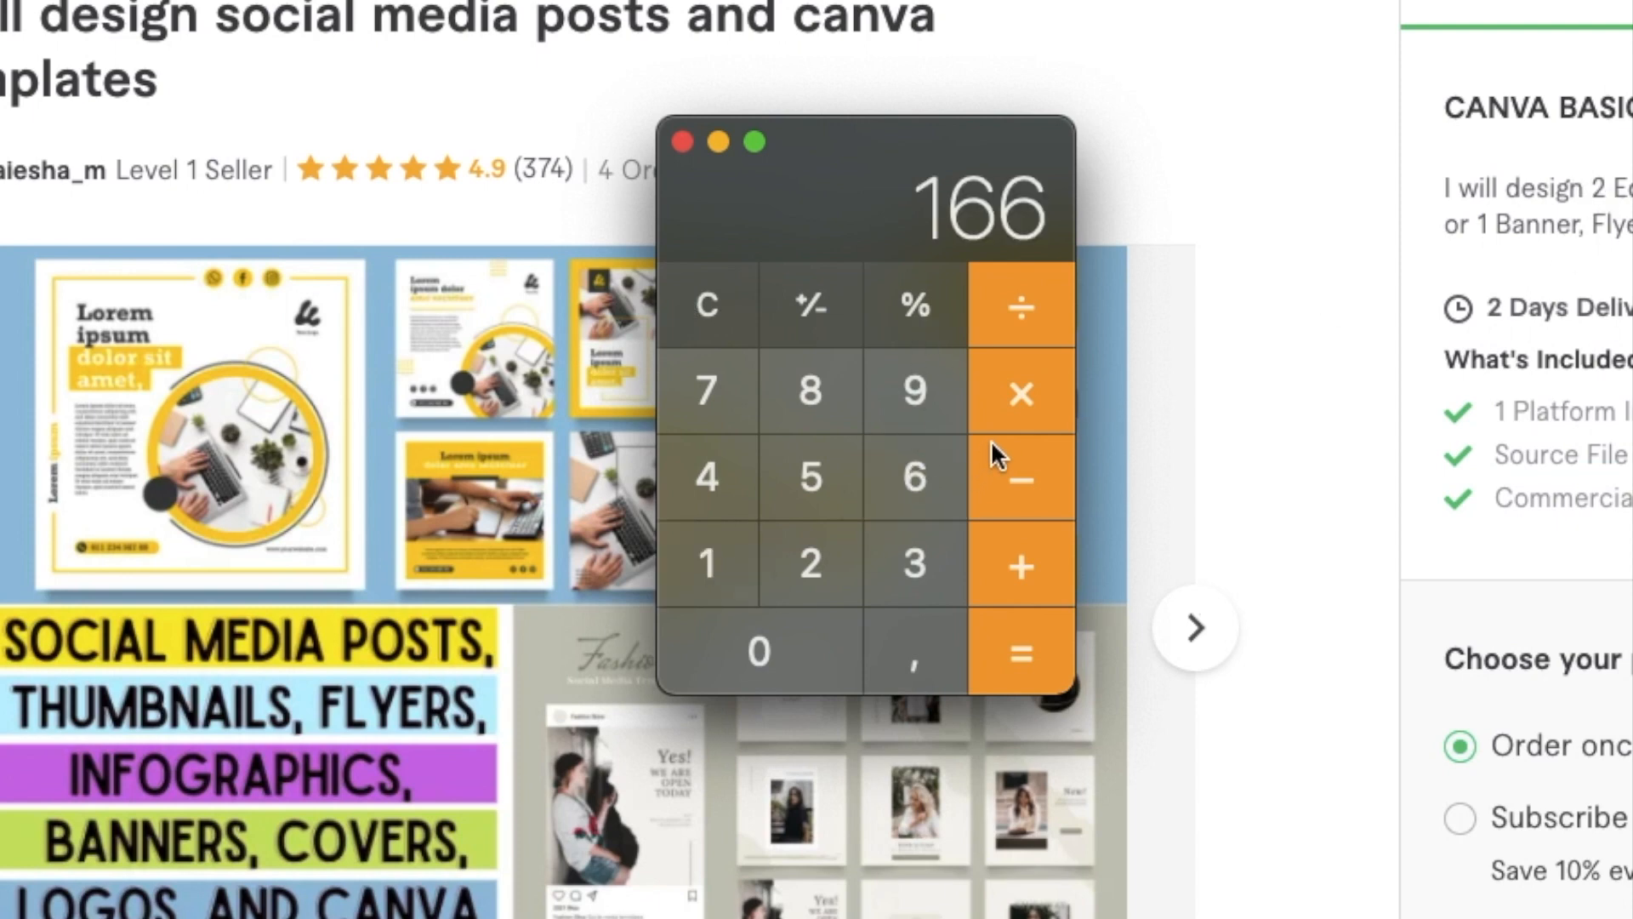
{"action": "left_click", "coordinate": [1033, 385]}
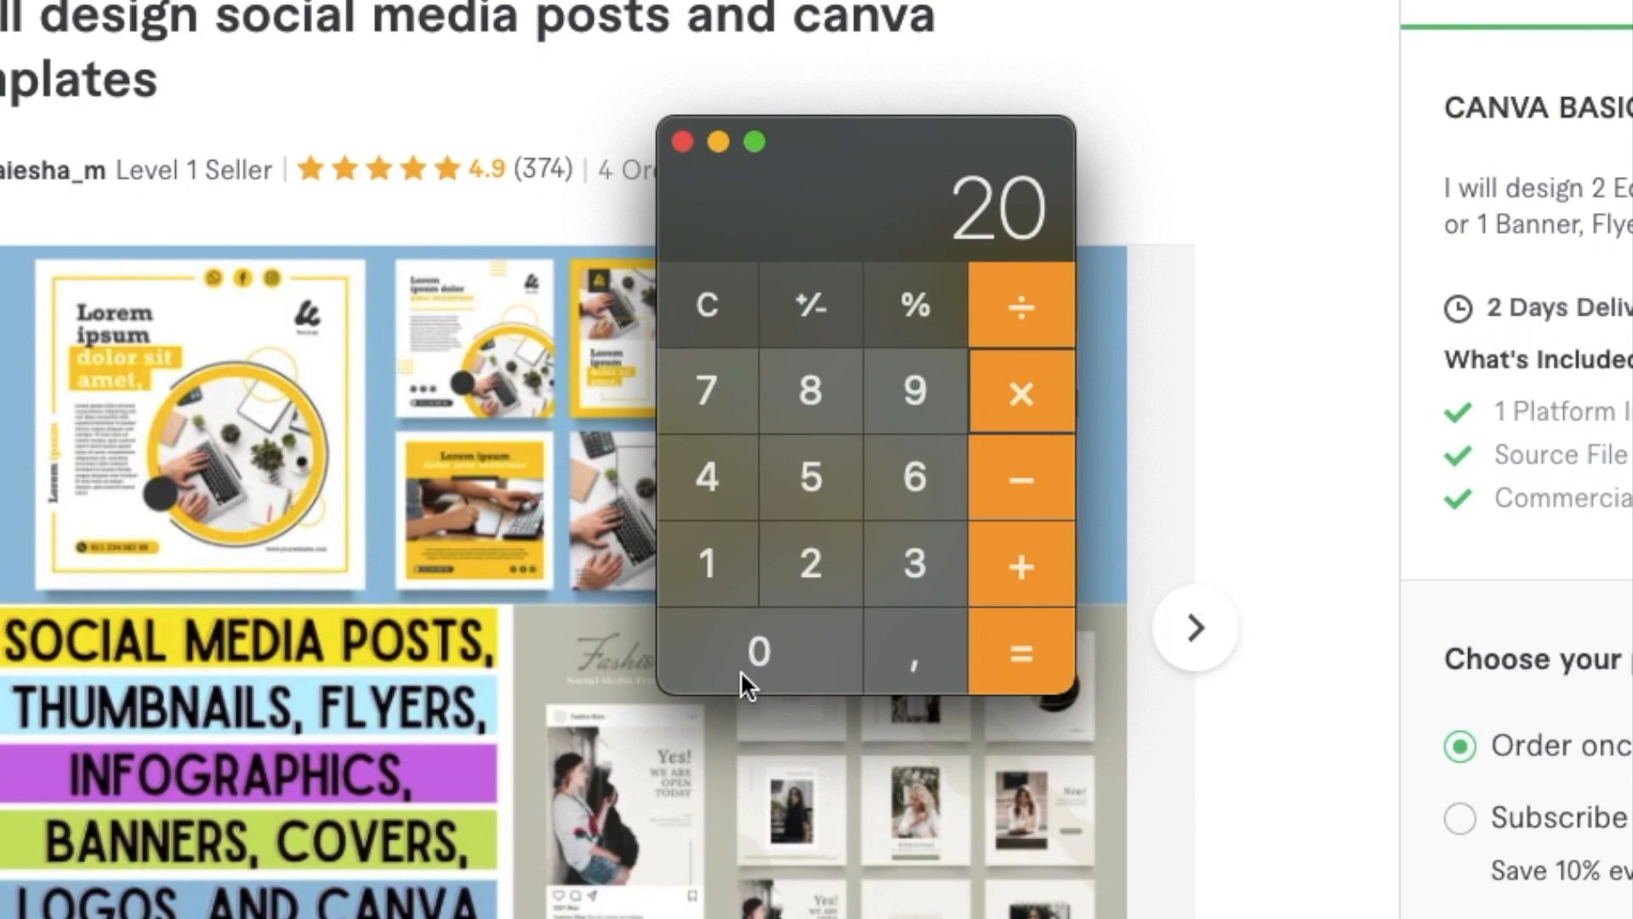
{"action": "left_click", "coordinate": [1029, 653]}
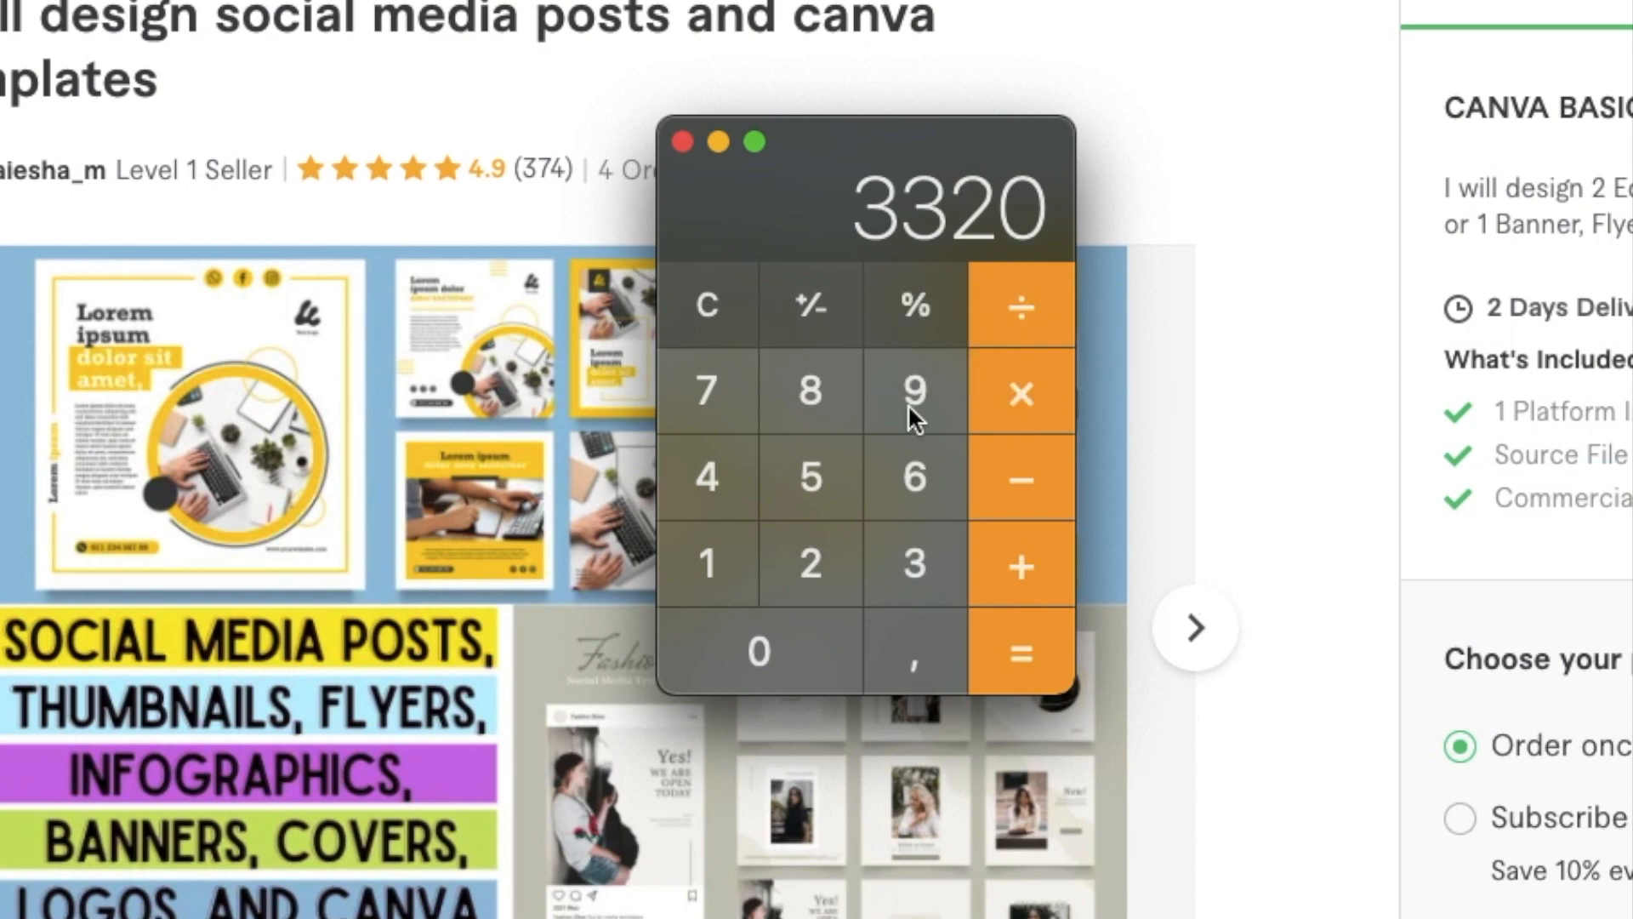
{"action": "left_click", "coordinate": [683, 141]}
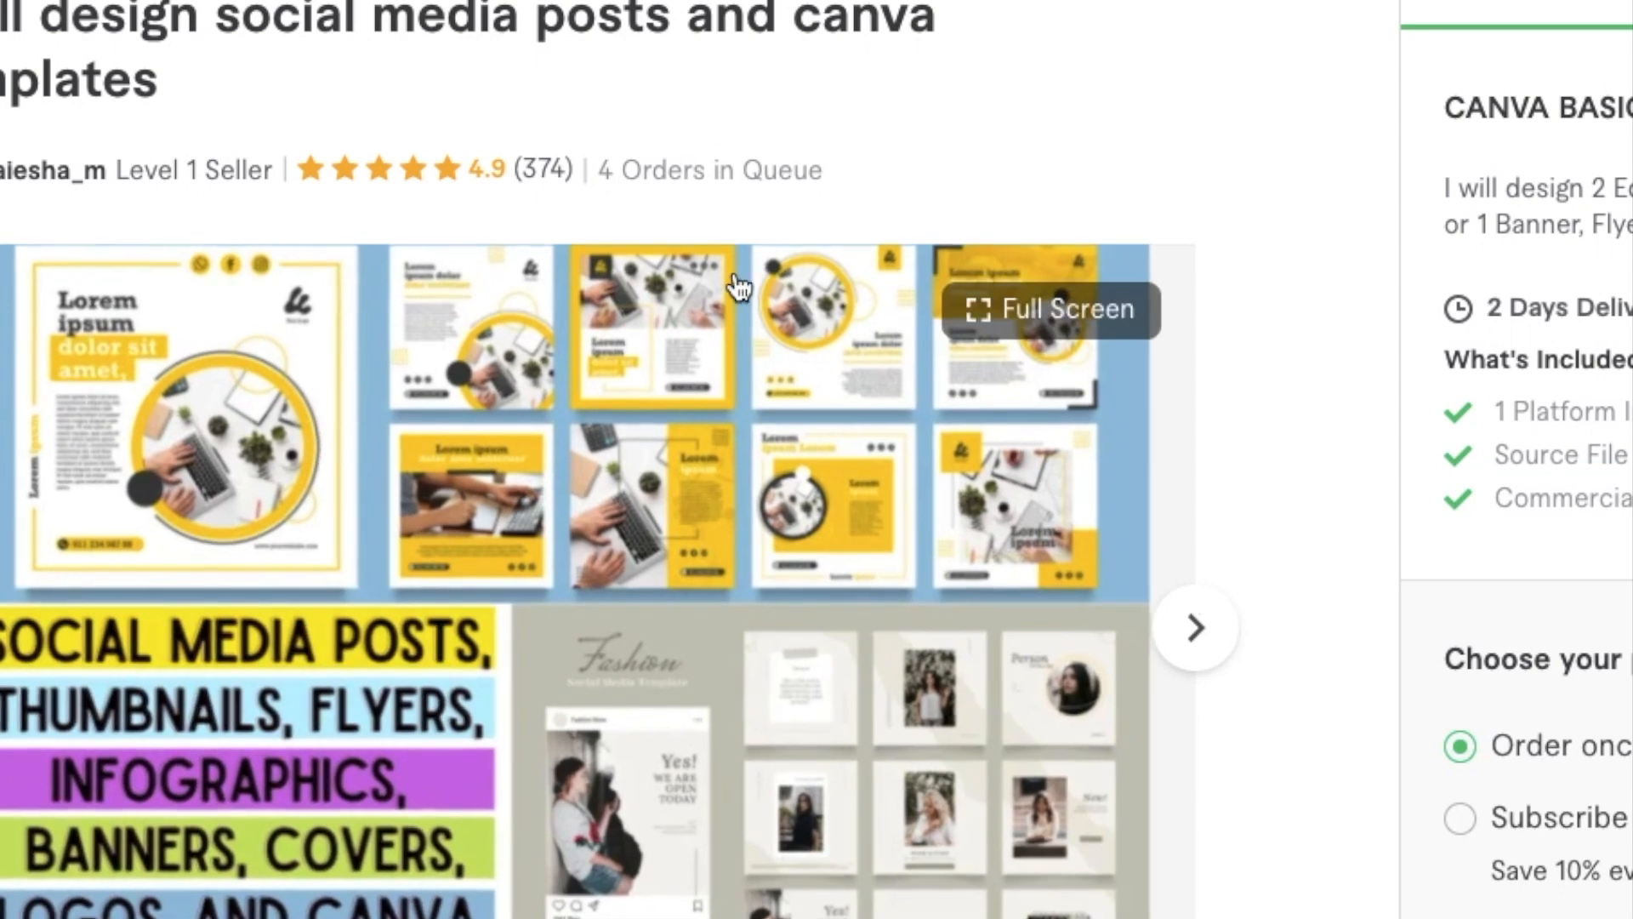
Step: Examine the sample designs in the gig's image gallery
{"action": "scroll", "coordinate": [808, 508], "scroll_direction": "down", "scroll_amount": 1}
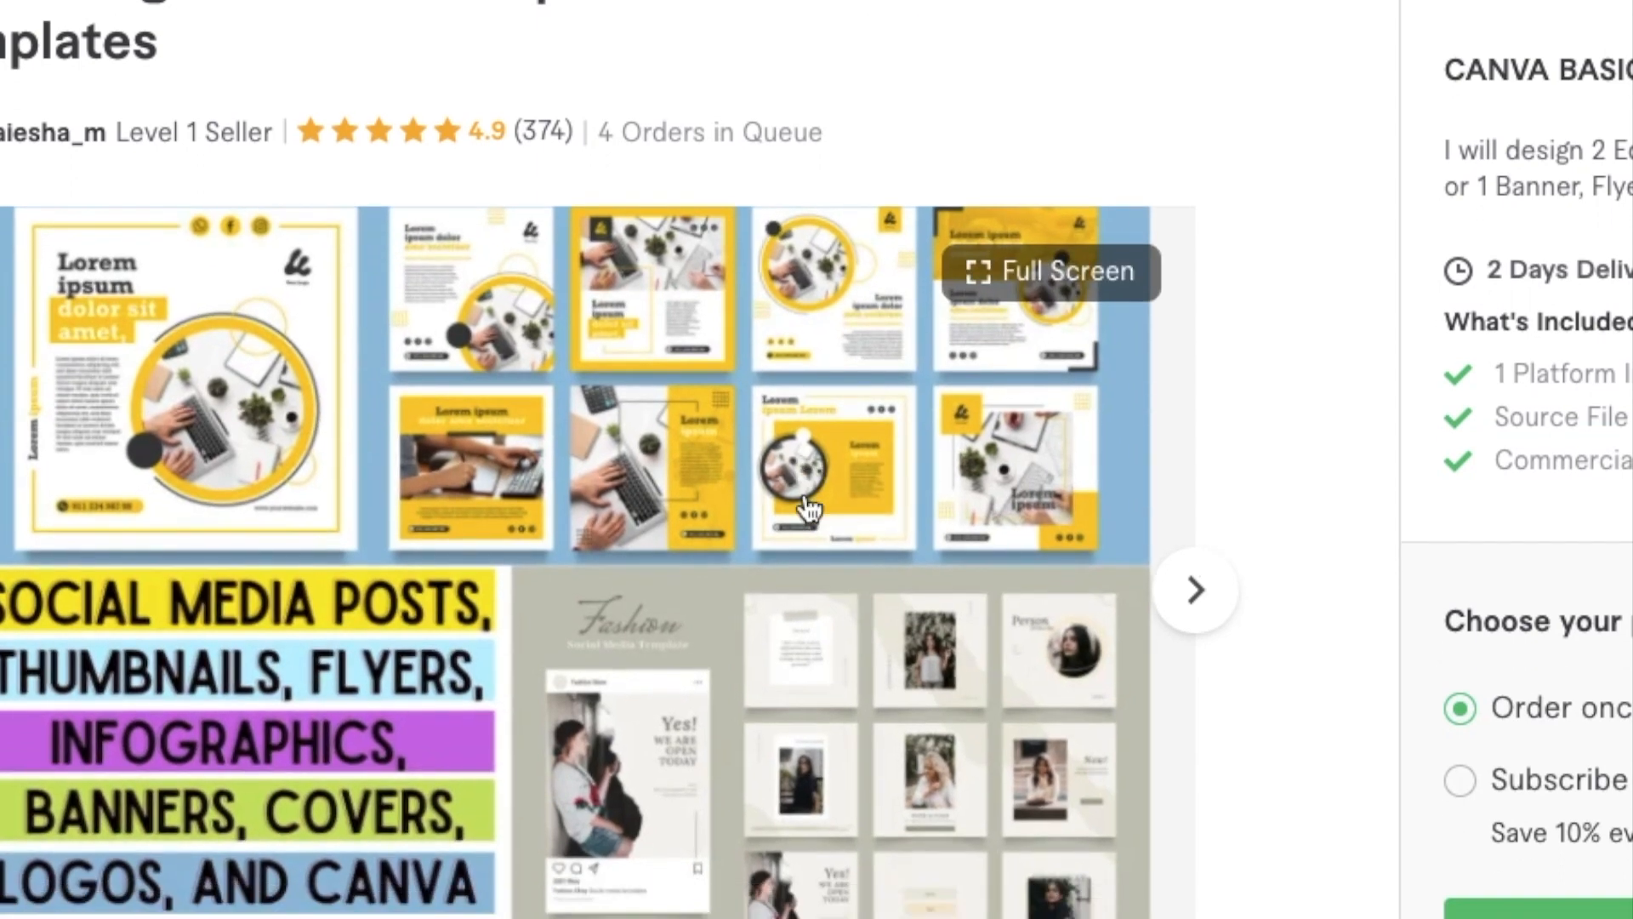
{"action": "scroll", "coordinate": [809, 509], "scroll_direction": "down", "scroll_amount": 2}
{"action": "scroll", "coordinate": [808, 509], "scroll_direction": "down", "scroll_amount": 1}
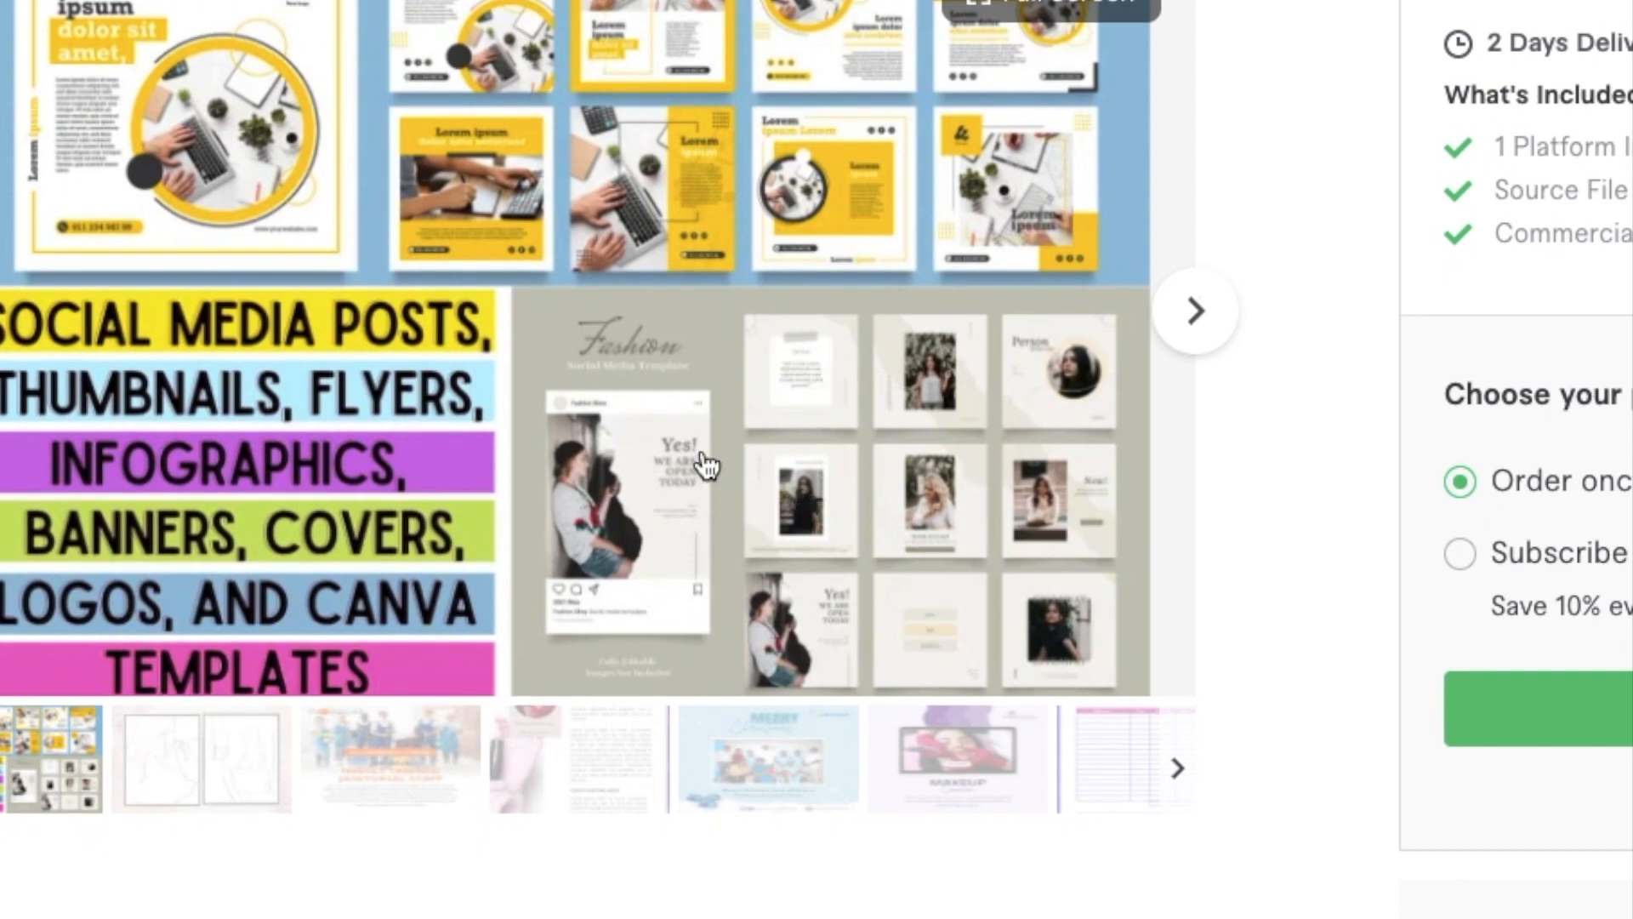
{"action": "scroll", "coordinate": [706, 464], "scroll_direction": "down", "scroll_amount": 3}
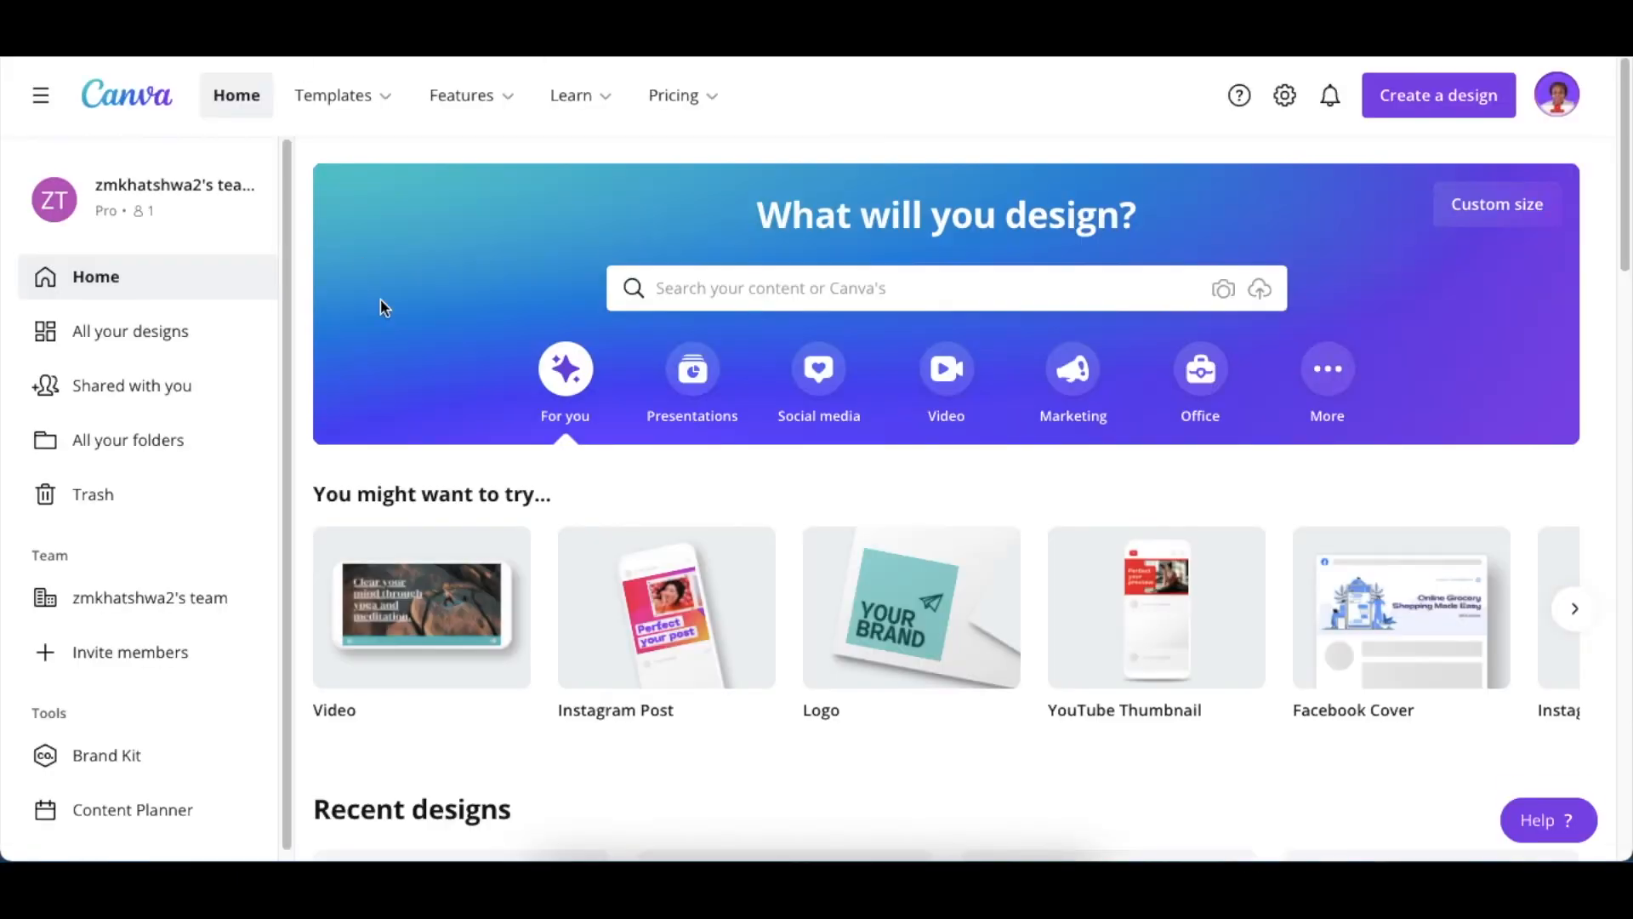
Step: In Canva, open the recent Instagram post design named "hour"
{"action": "scroll", "coordinate": [644, 557], "scroll_direction": "down", "scroll_amount": 3}
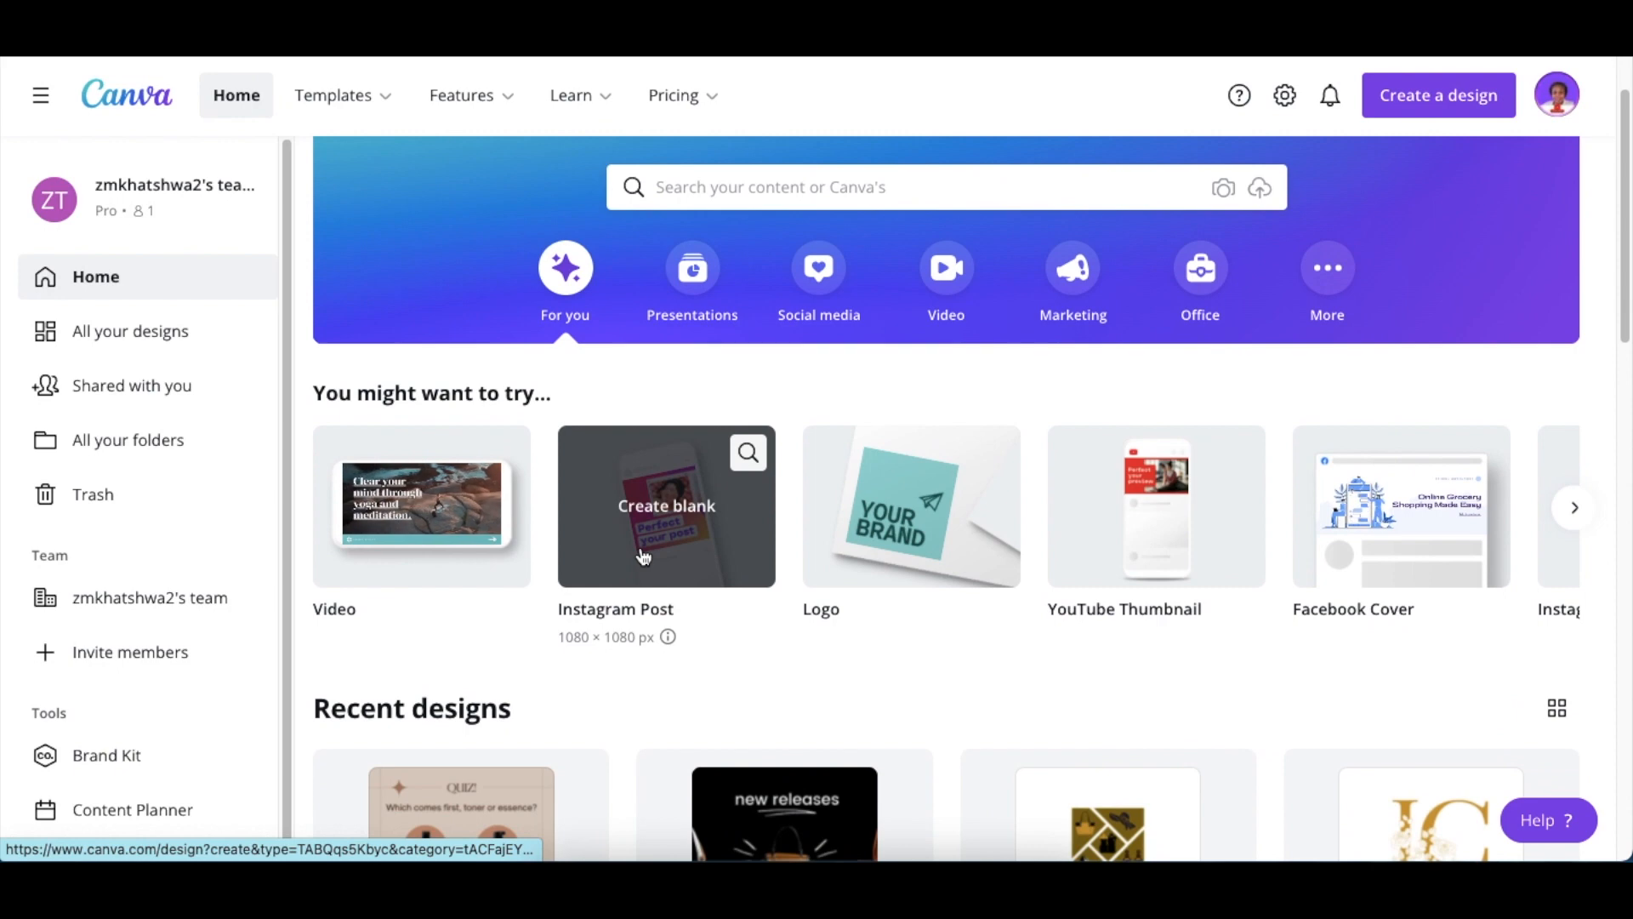
{"action": "scroll", "coordinate": [639, 545], "scroll_direction": "down", "scroll_amount": 2}
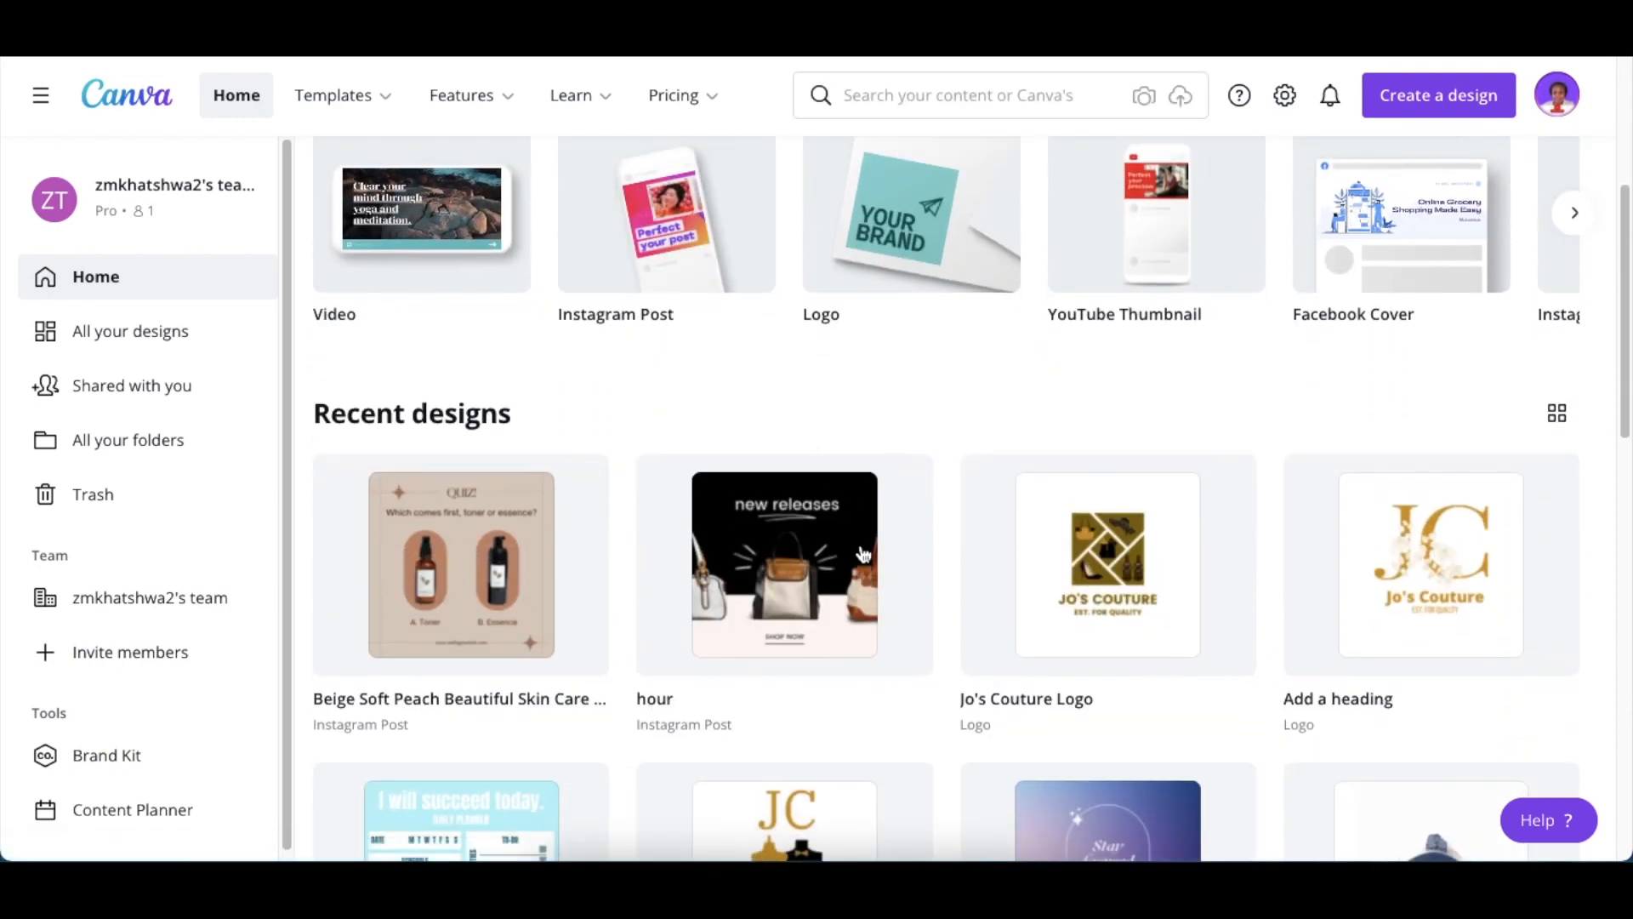
{"action": "left_click", "coordinate": [807, 569]}
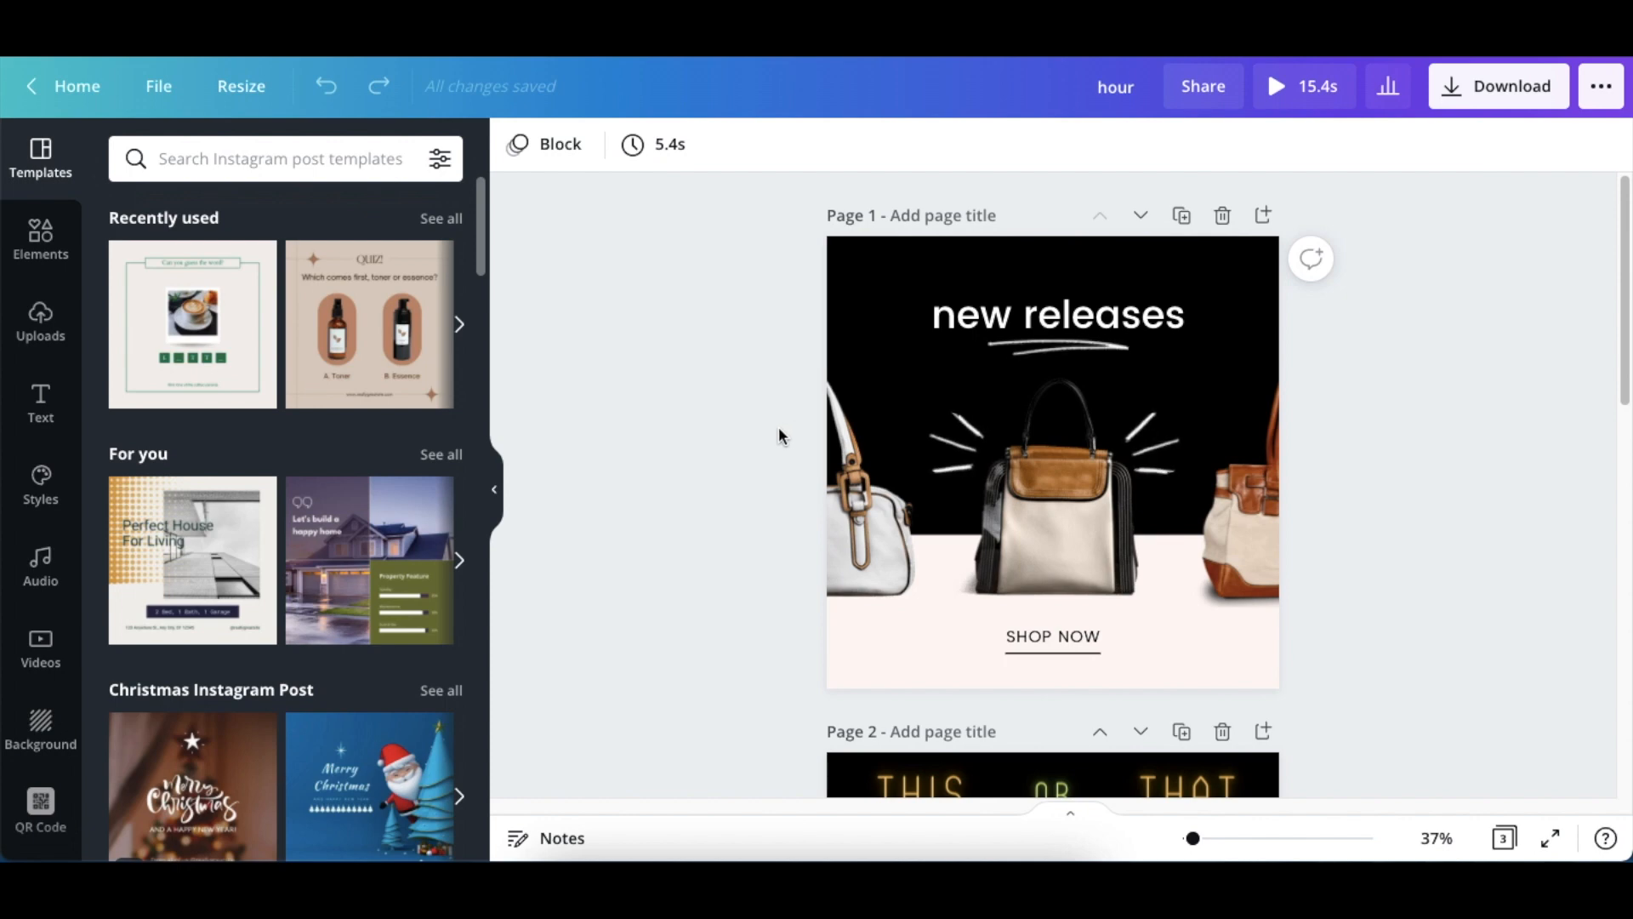
Step: Look through the three pages of the design and return to the "new releases" page
{"action": "scroll", "coordinate": [783, 432], "scroll_direction": "down", "scroll_amount": 1}
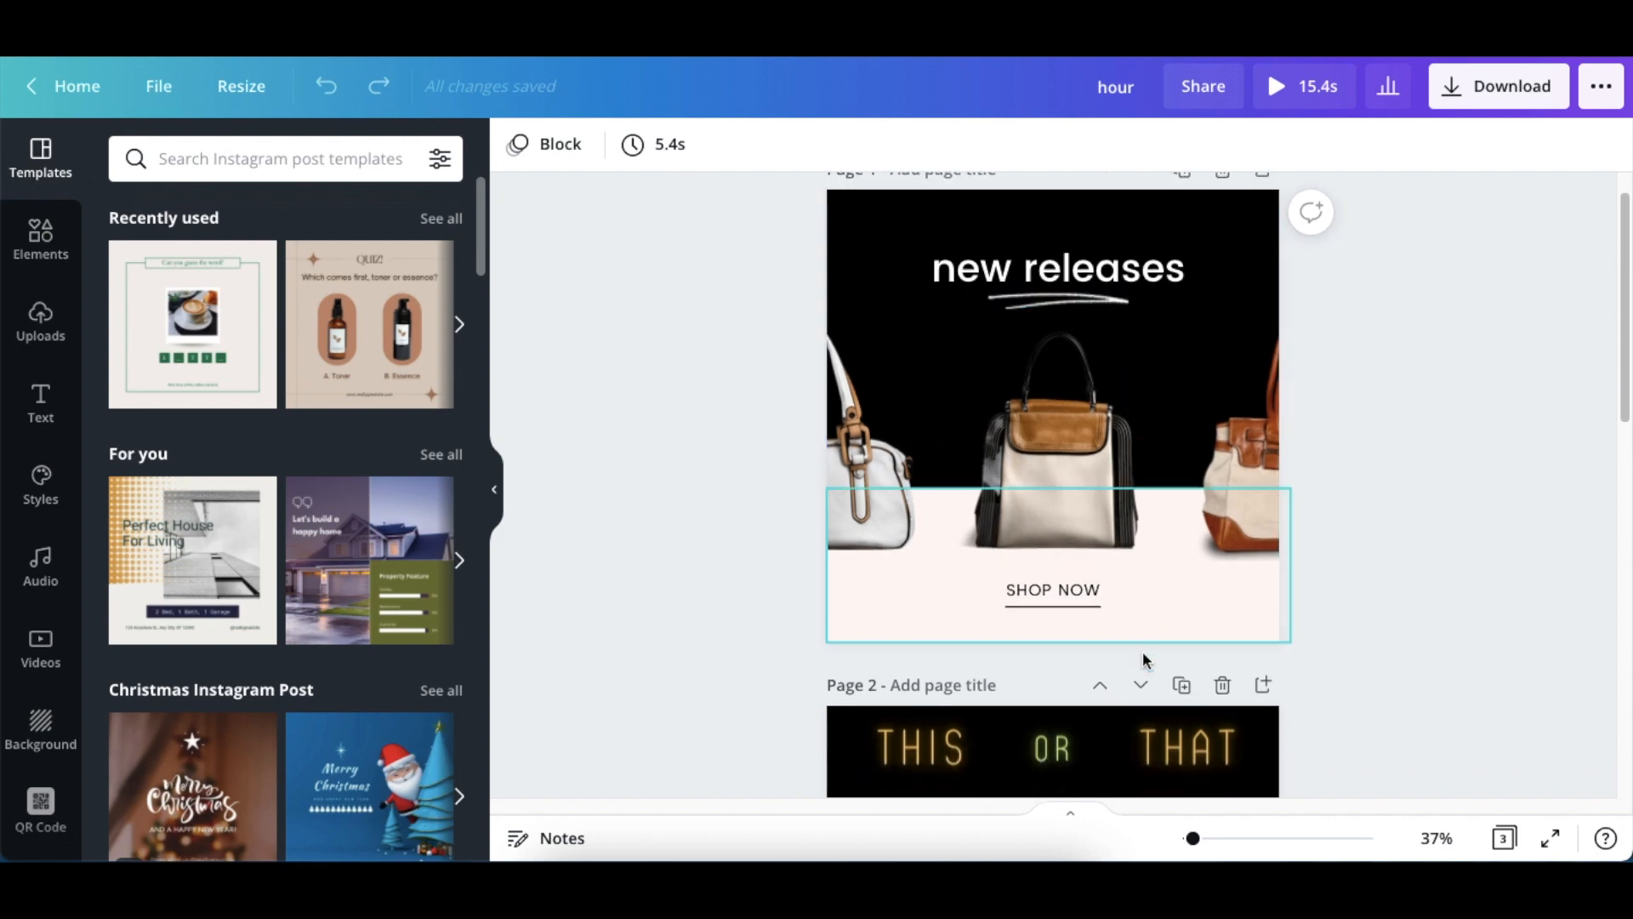
{"action": "scroll", "coordinate": [978, 679], "scroll_direction": "down", "scroll_amount": 1}
{"action": "scroll", "coordinate": [978, 672], "scroll_direction": "down", "scroll_amount": 10}
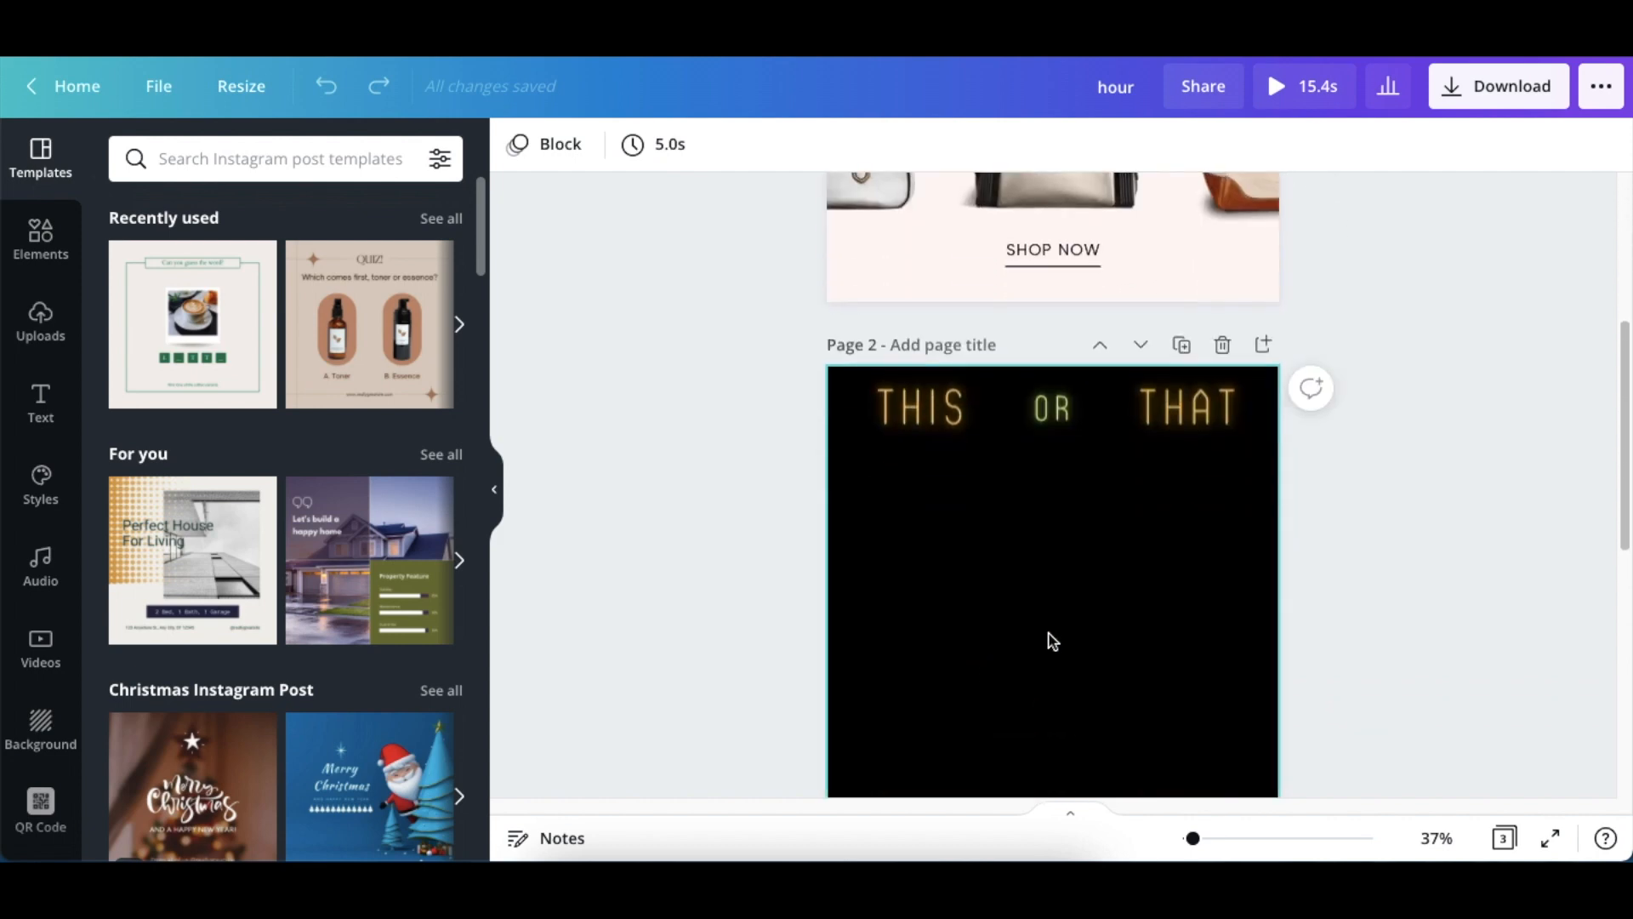
{"action": "scroll", "coordinate": [911, 528], "scroll_direction": "down", "scroll_amount": 3}
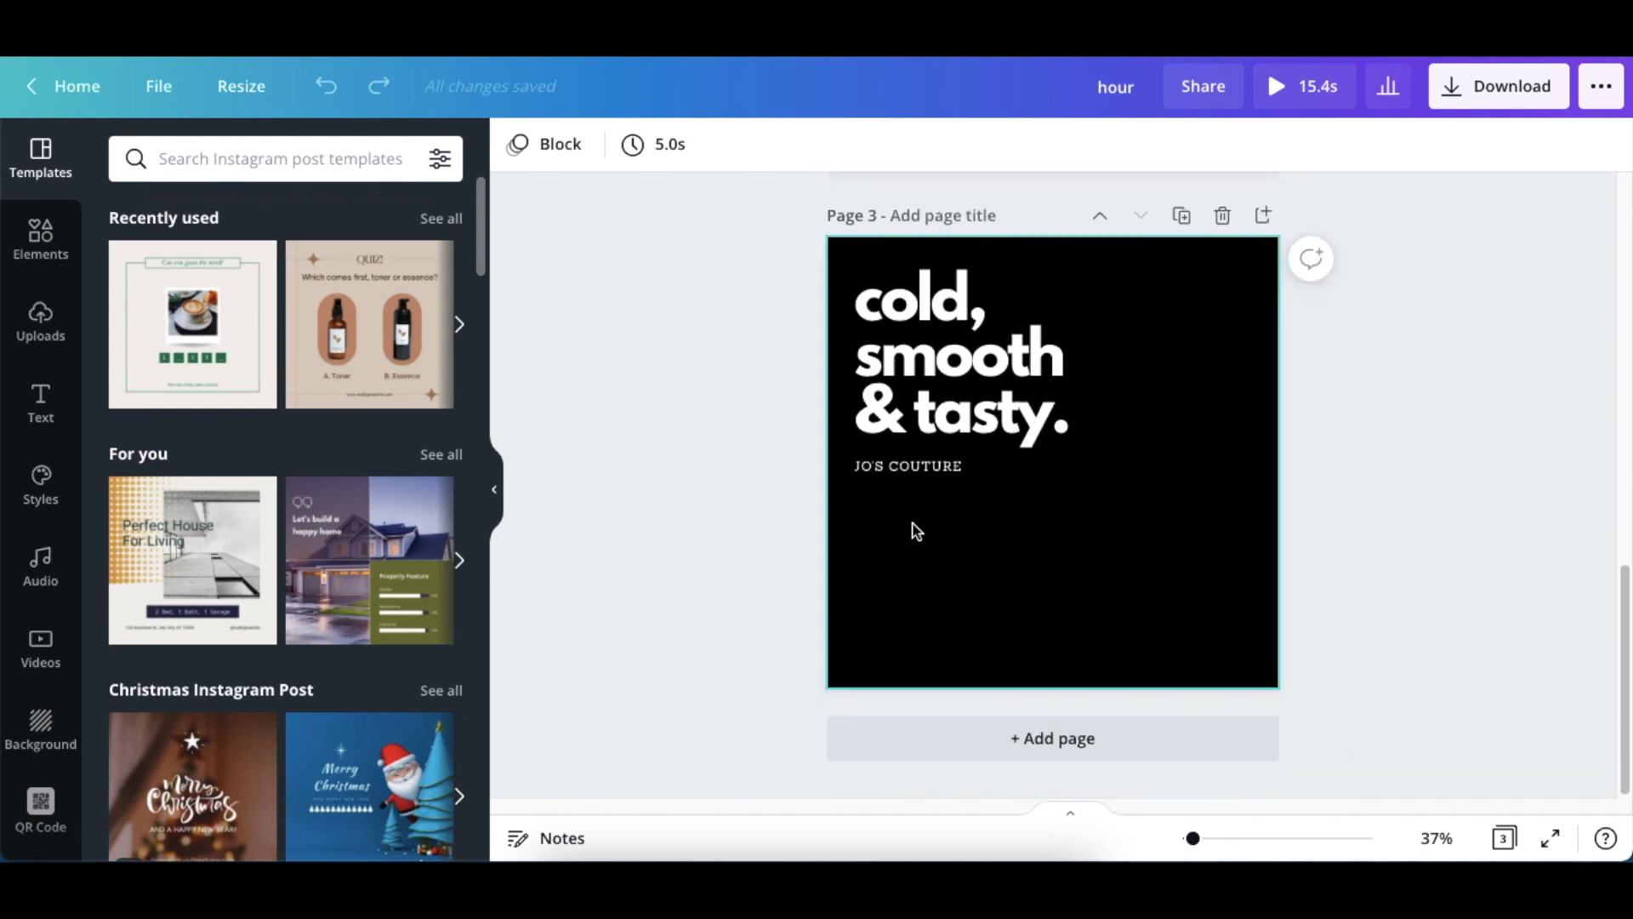
{"action": "scroll", "coordinate": [907, 491], "scroll_direction": "up", "scroll_amount": 14}
{"action": "scroll", "coordinate": [907, 491], "scroll_direction": "up", "scroll_amount": 1}
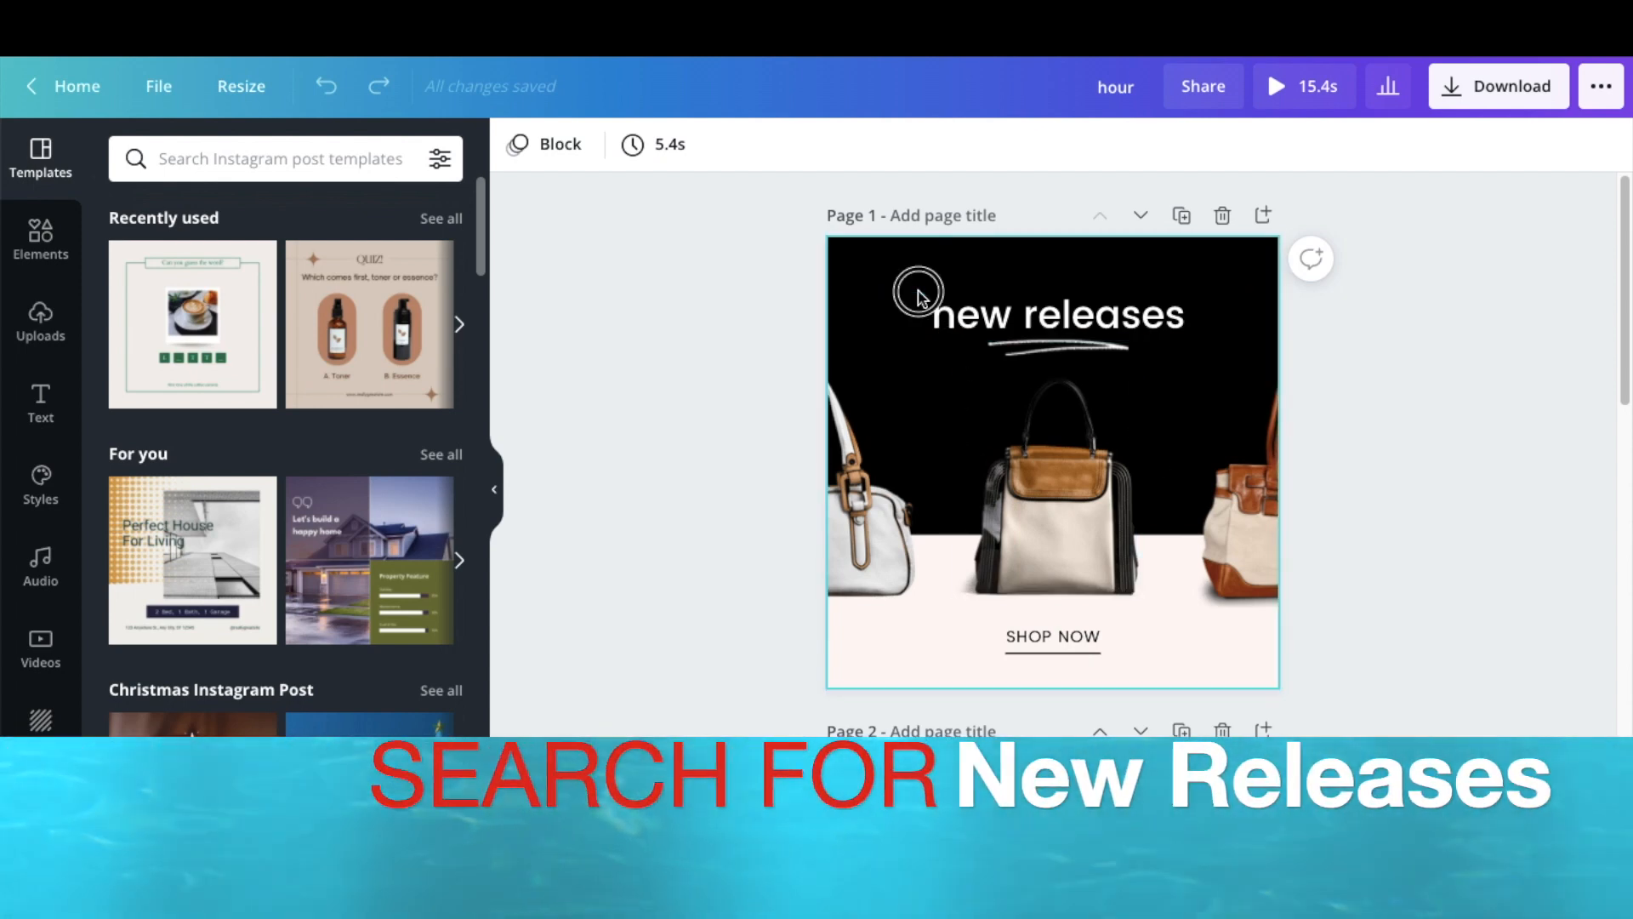
Step: Place the uploaded photo of the woman in the navy jumpsuit and hat over the centre handbag on page 1
{"action": "left_click", "coordinate": [914, 313]}
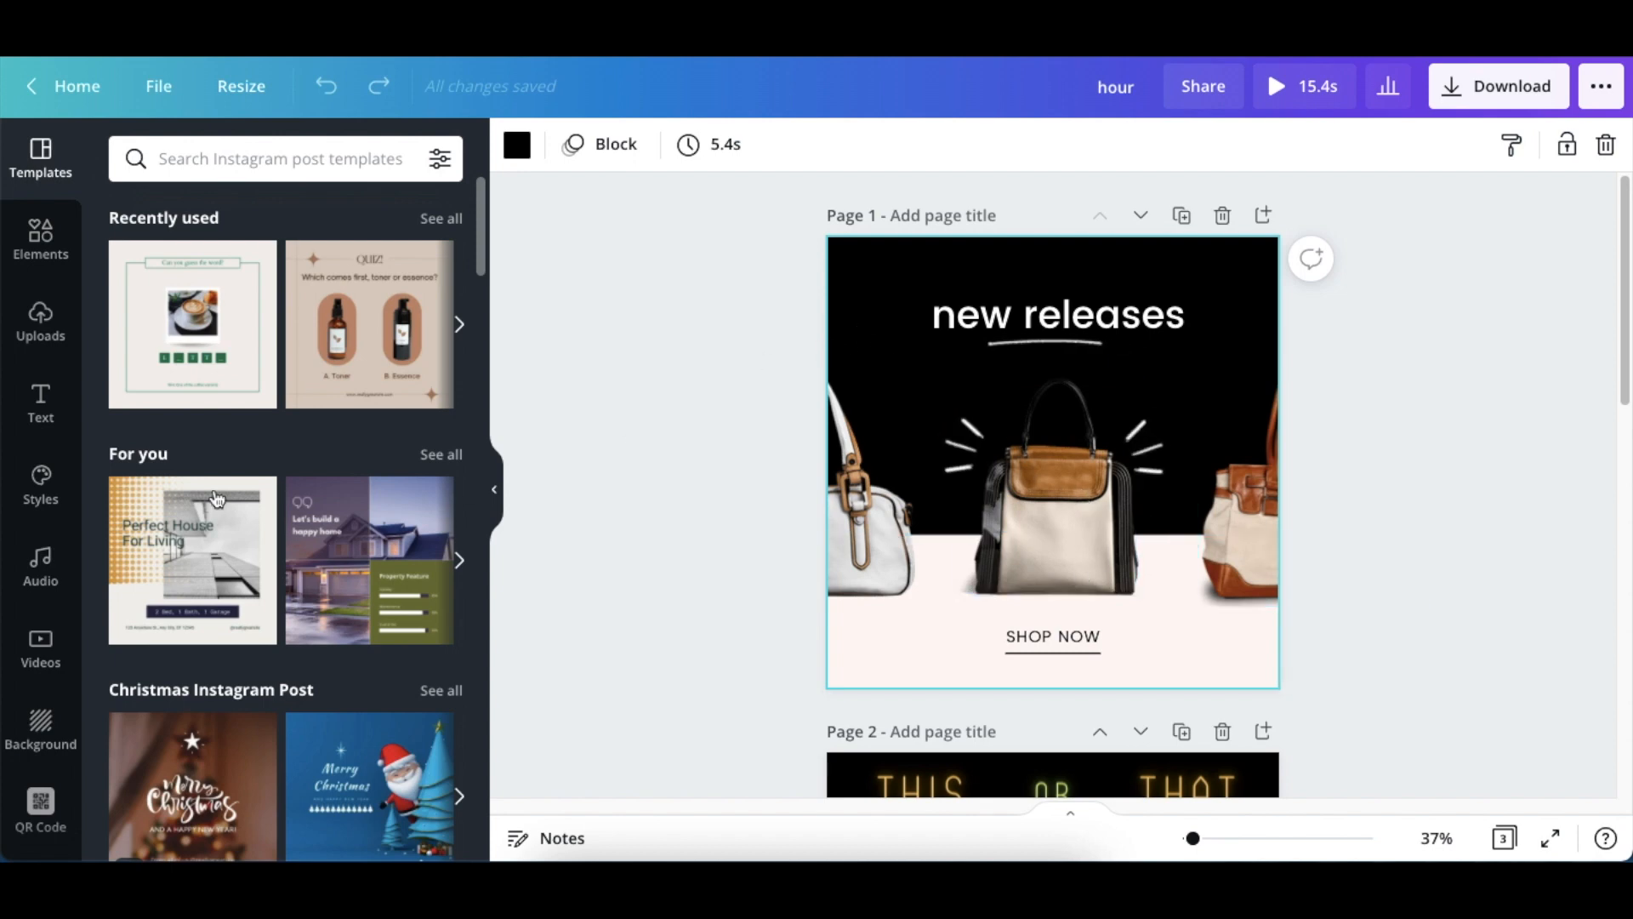
{"action": "left_click", "coordinate": [36, 325]}
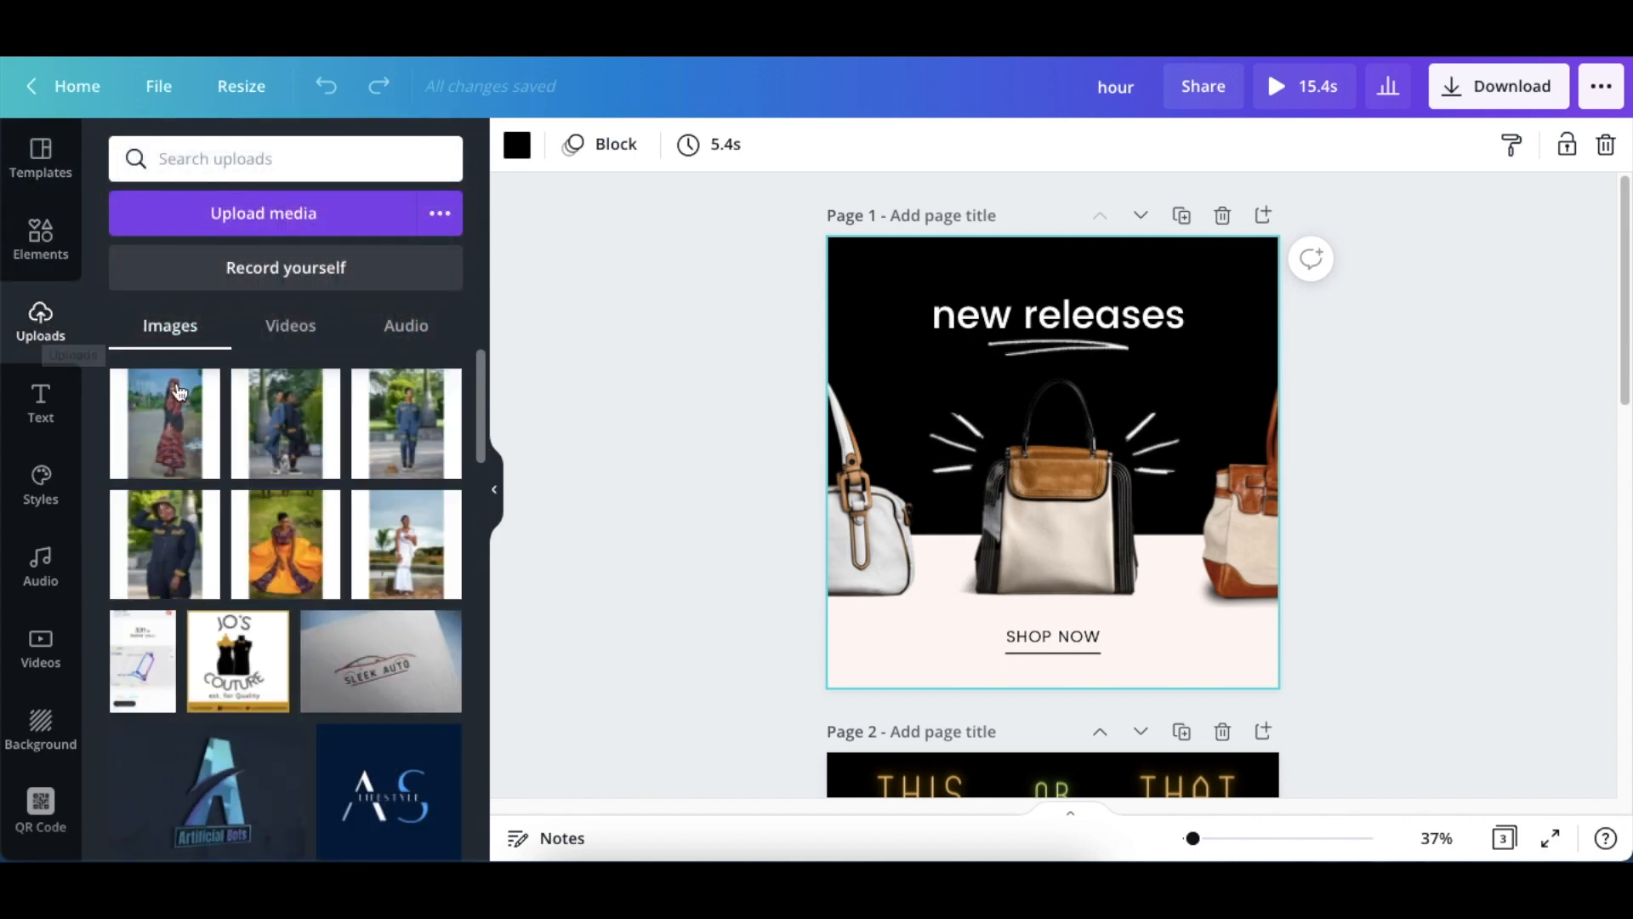
{"action": "scroll", "coordinate": [227, 412], "scroll_direction": "down", "scroll_amount": 1}
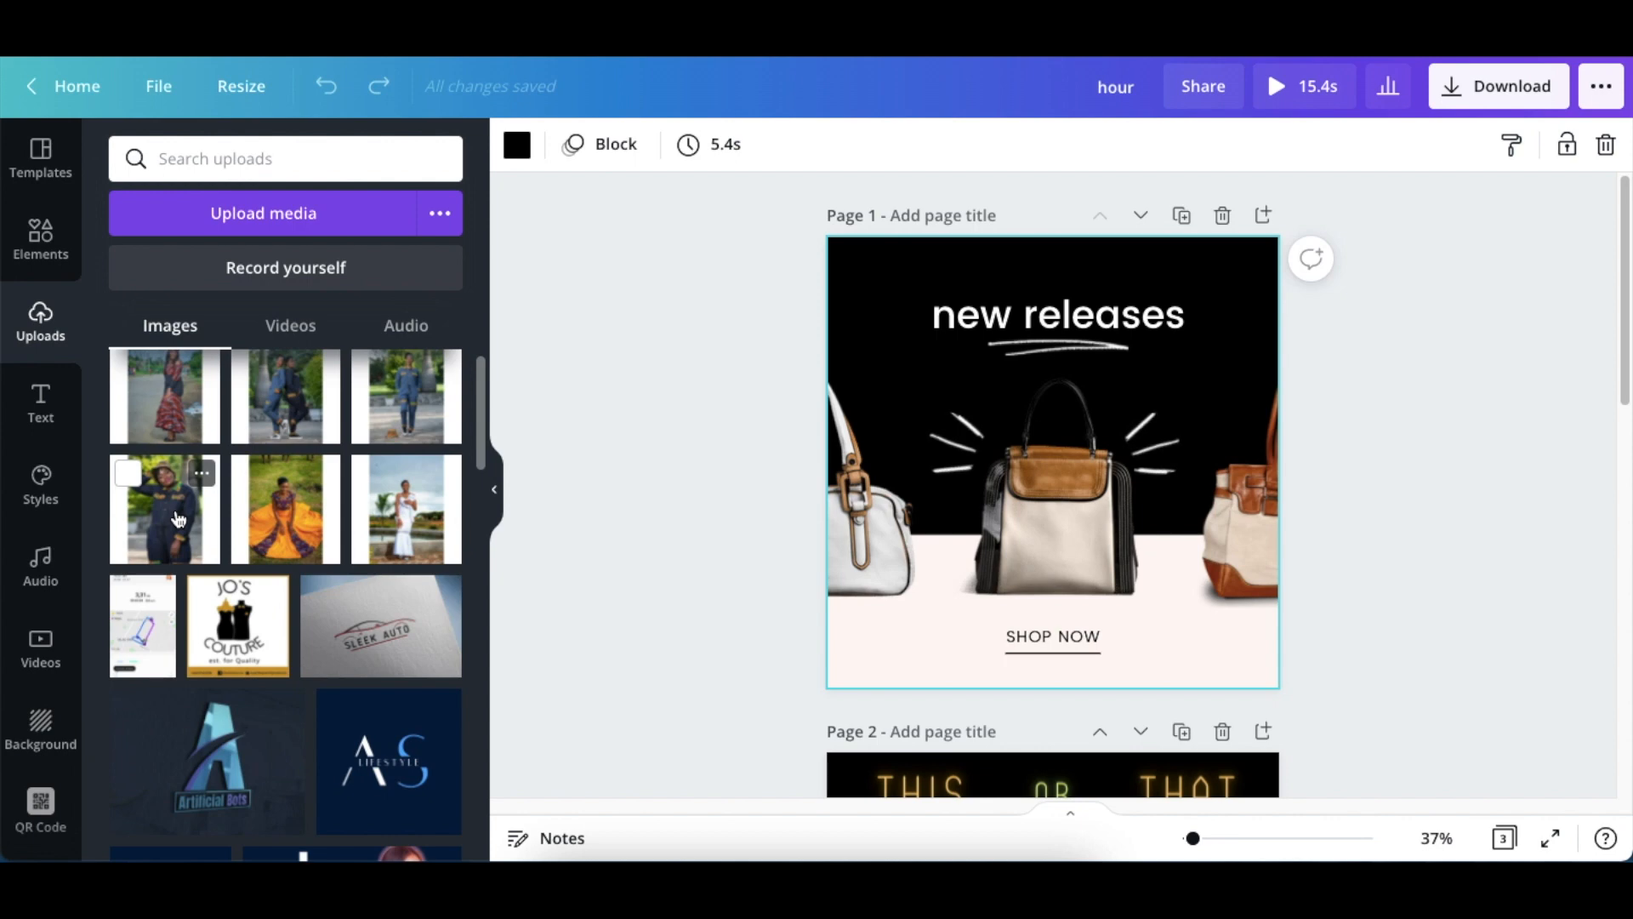
{"action": "left_click_drag", "start_coordinate": [178, 518], "coordinate": [1067, 508]}
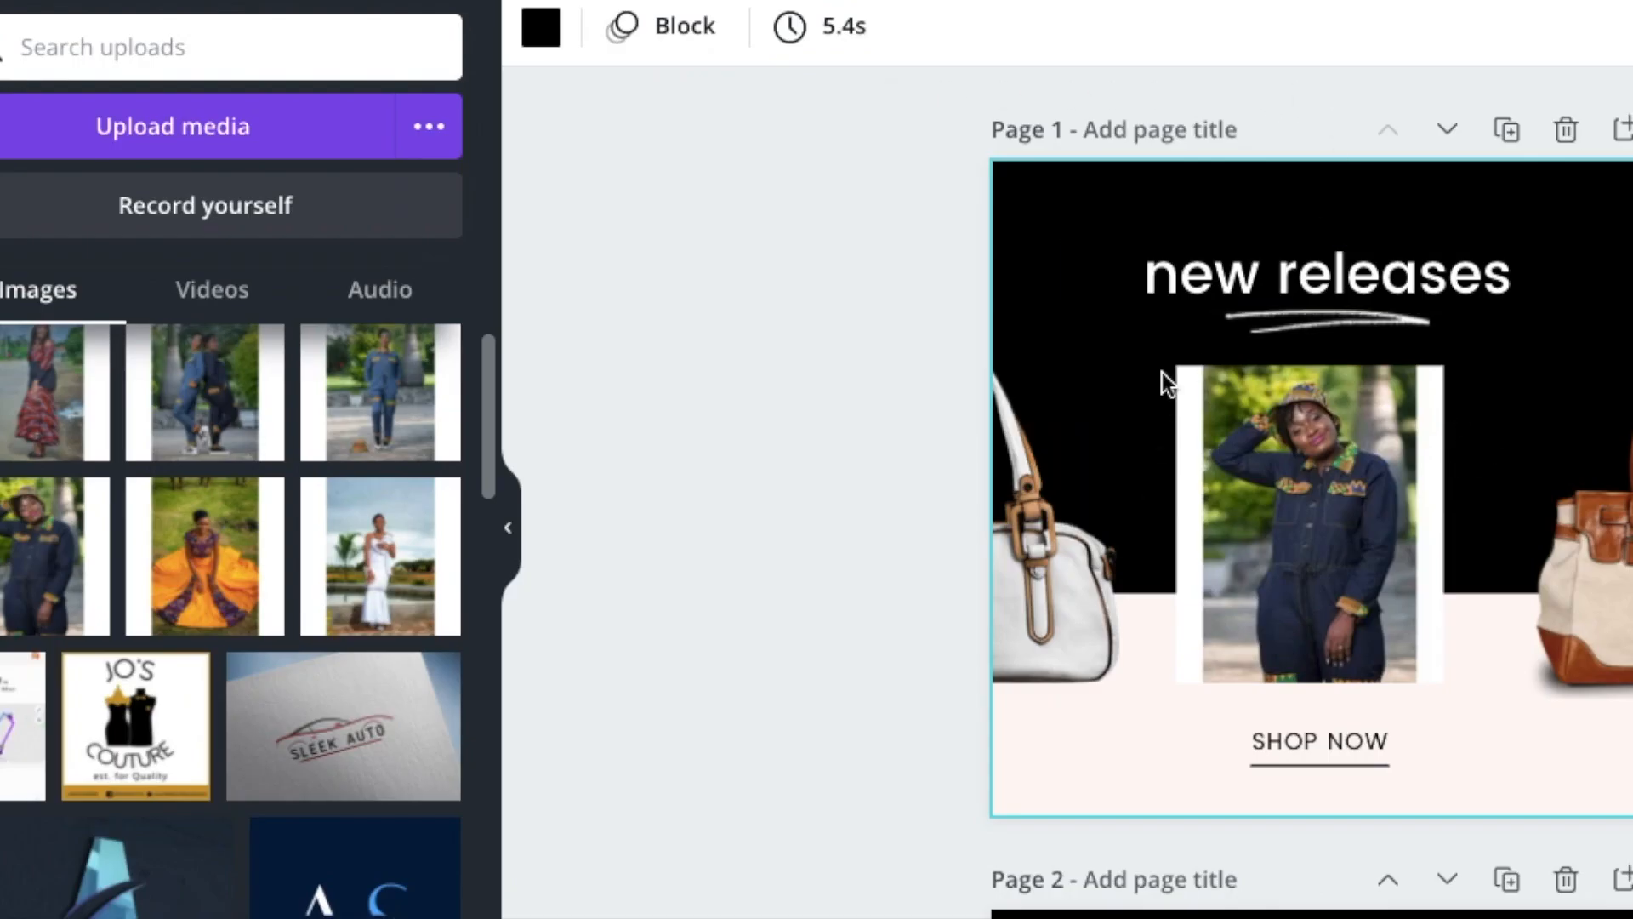
Step: Crop the white borders off both sides of the centre jumpsuit photo on page 1
{"action": "left_click", "coordinate": [1390, 540]}
{"action": "left_click", "coordinate": [722, 28]}
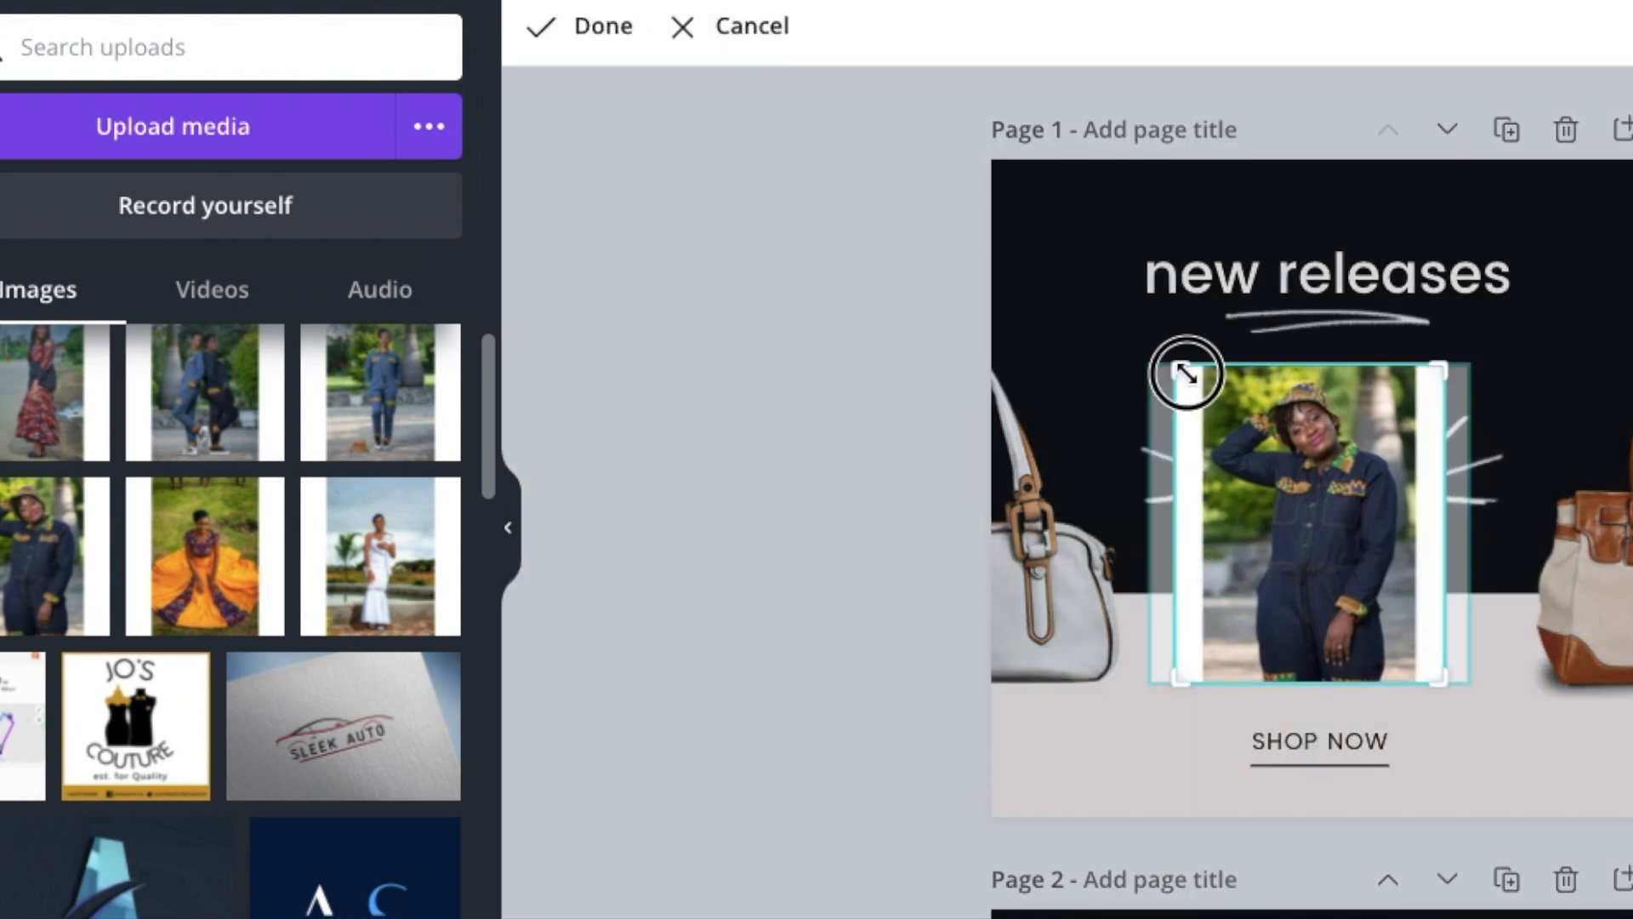
{"action": "left_click_drag", "start_coordinate": [1186, 372], "coordinate": [1207, 369]}
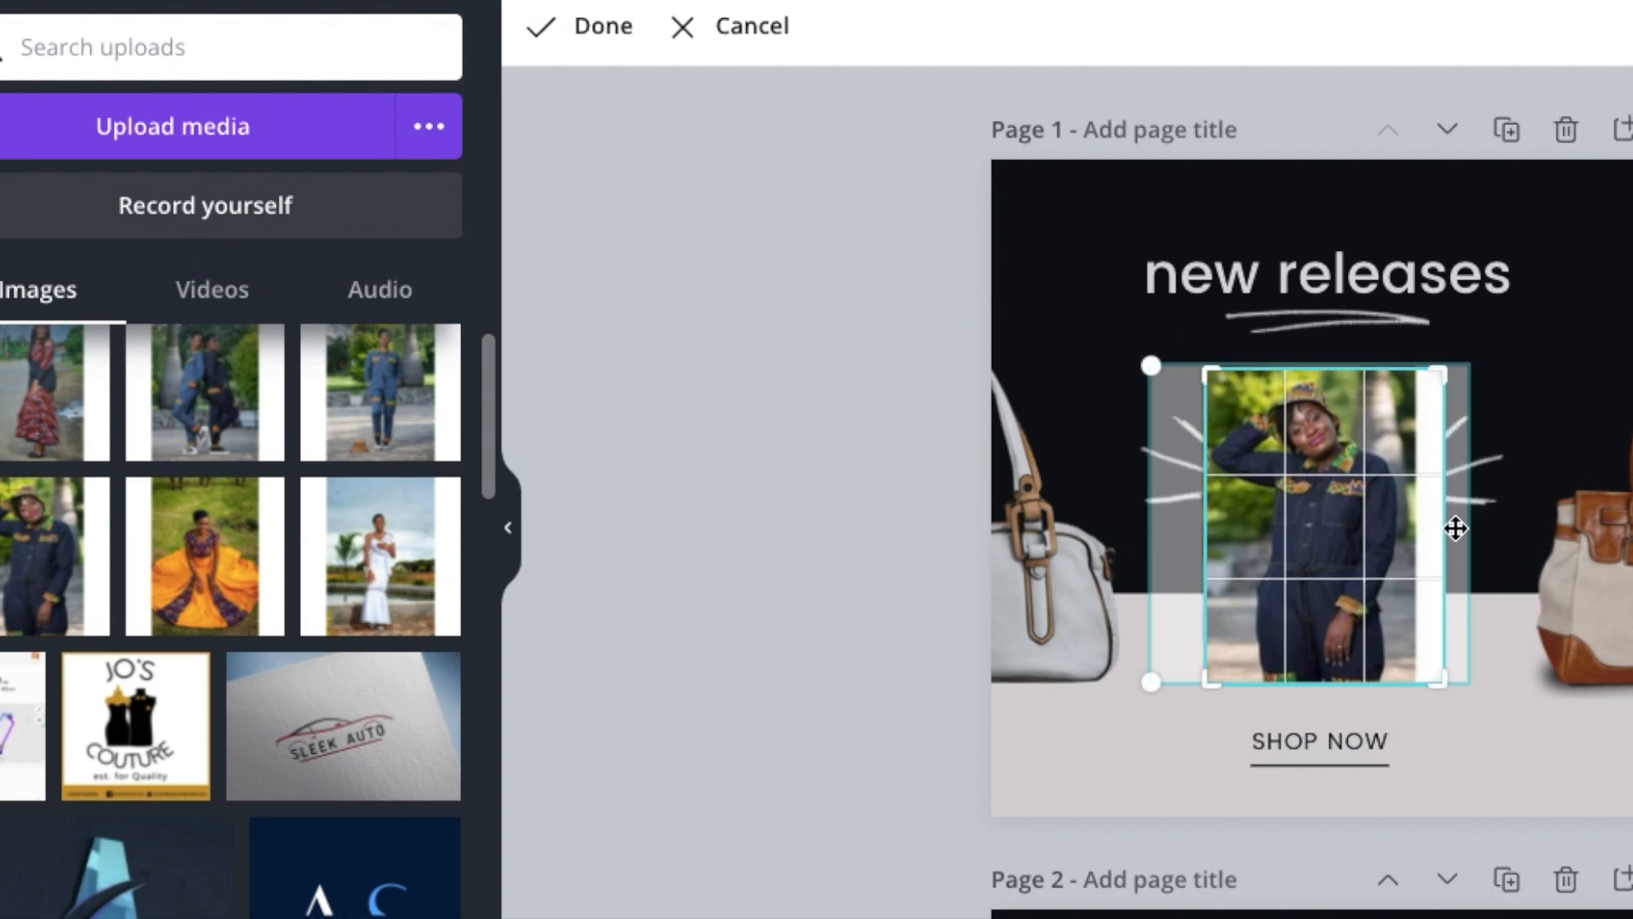
{"action": "left_click_drag", "start_coordinate": [1453, 380], "coordinate": [1413, 350]}
{"action": "left_click", "coordinate": [587, 26]}
Step: Replace the left handbag on page 1 with the photo of the two women back to back, cropping off its white borders
{"action": "left_click_drag", "start_coordinate": [166, 447], "coordinate": [1025, 533]}
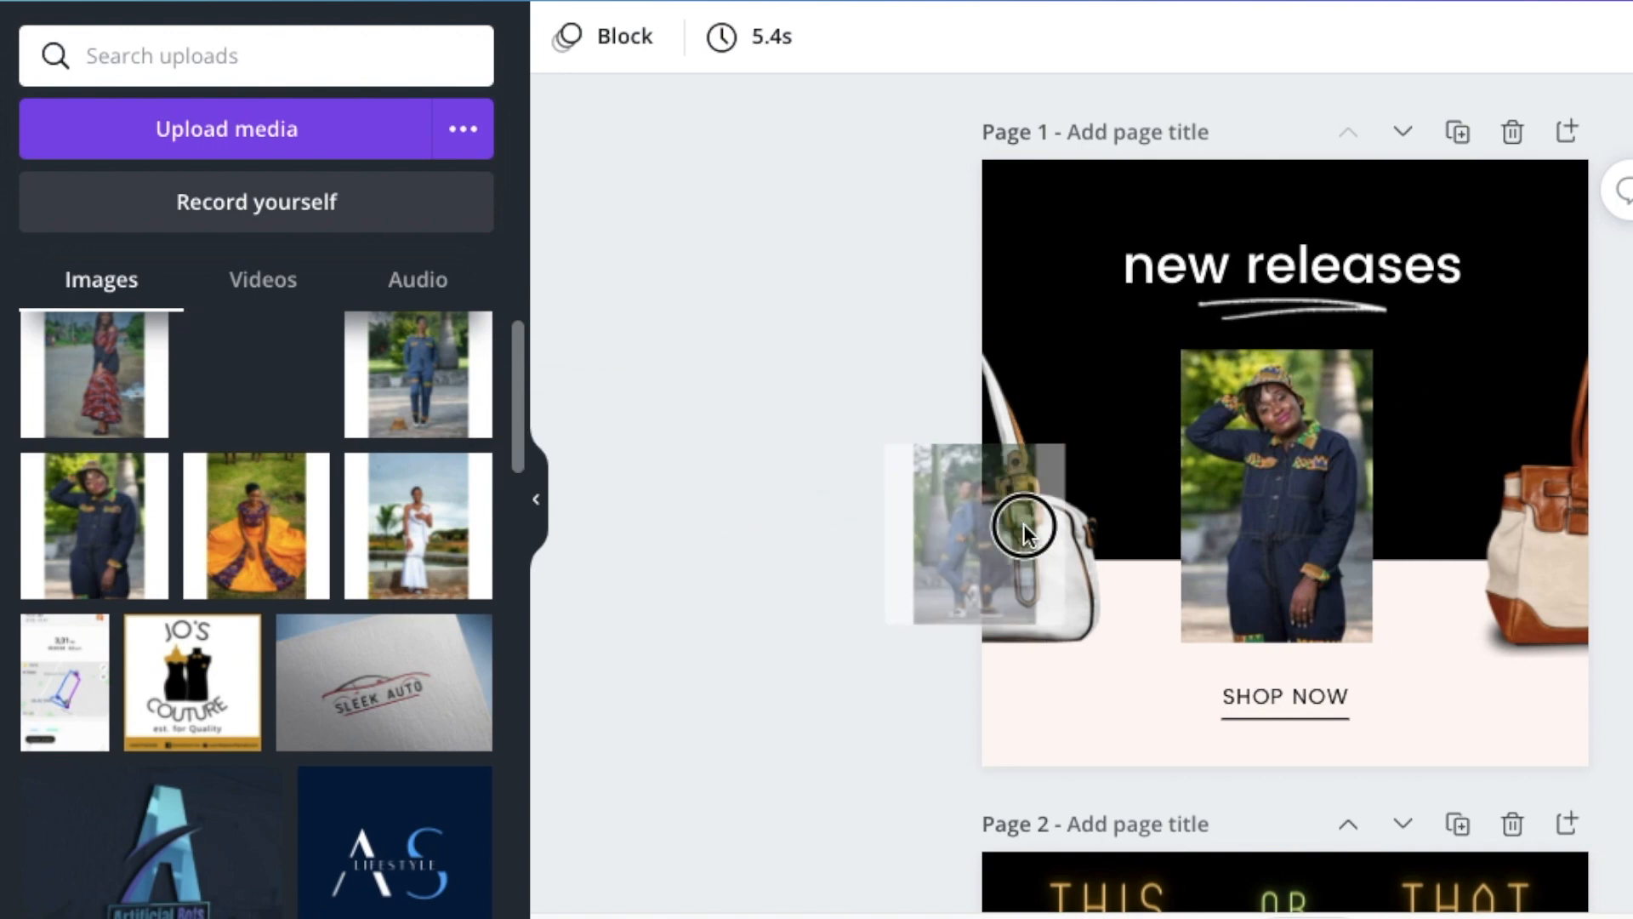
{"action": "left_click", "coordinate": [649, 45]}
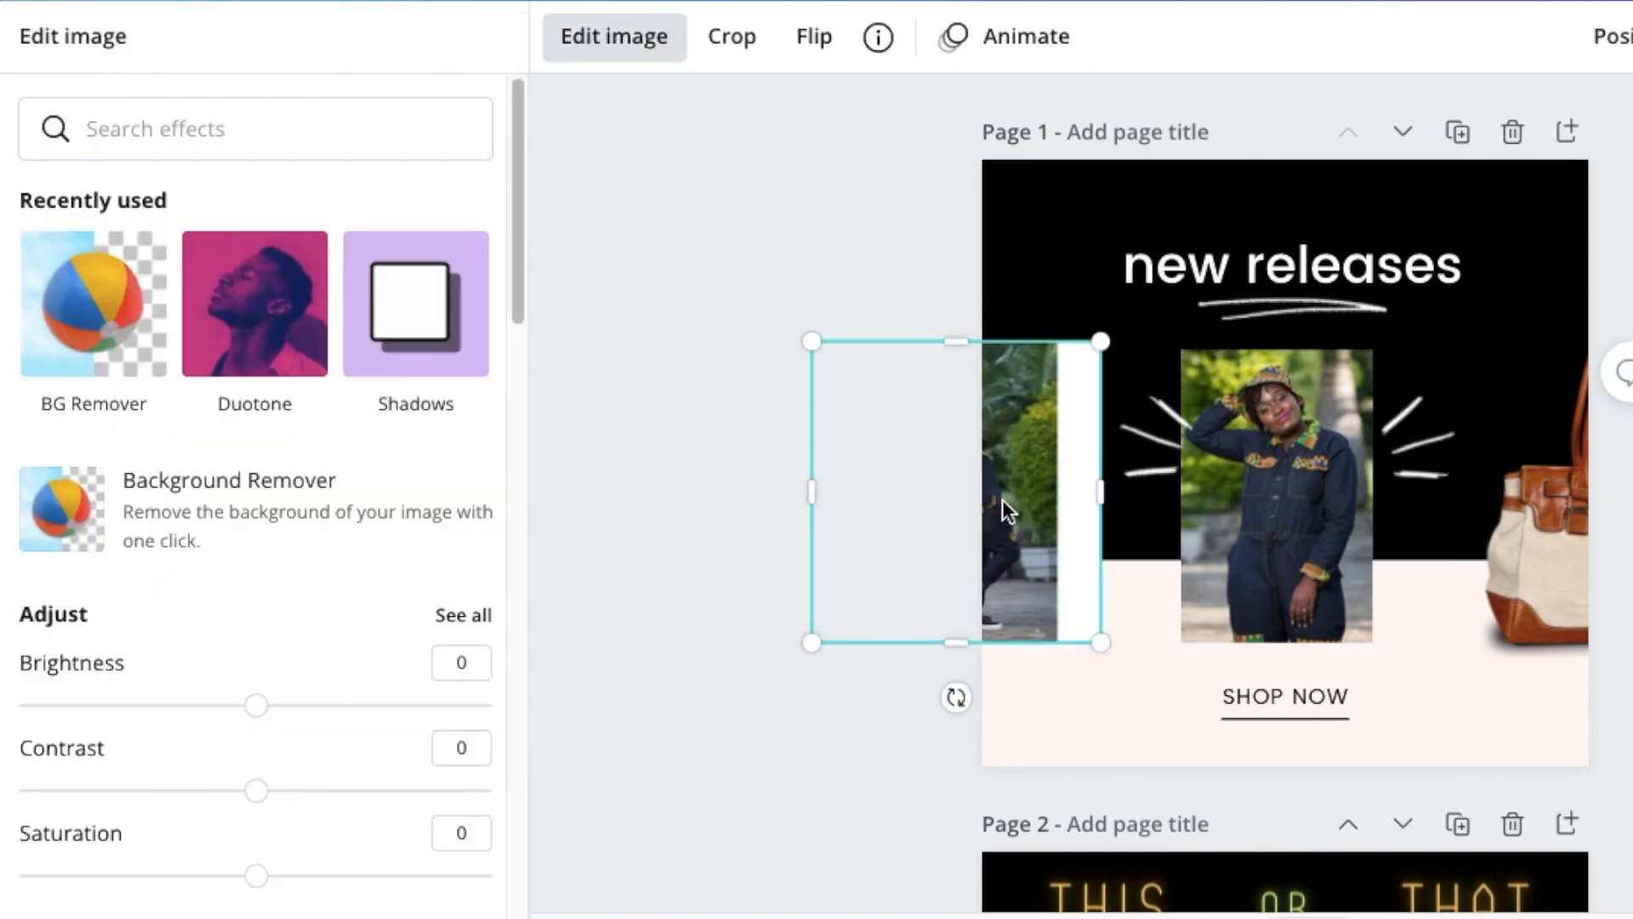
{"action": "double_click", "coordinate": [994, 493]}
{"action": "left_click", "coordinate": [1130, 499]}
{"action": "left_click_drag", "start_coordinate": [1104, 636], "coordinate": [1038, 643]}
{"action": "left_click_drag", "start_coordinate": [812, 354], "coordinate": [868, 346]}
{"action": "left_click", "coordinate": [748, 248]}
{"action": "left_click_drag", "start_coordinate": [1003, 459], "coordinate": [1069, 460]}
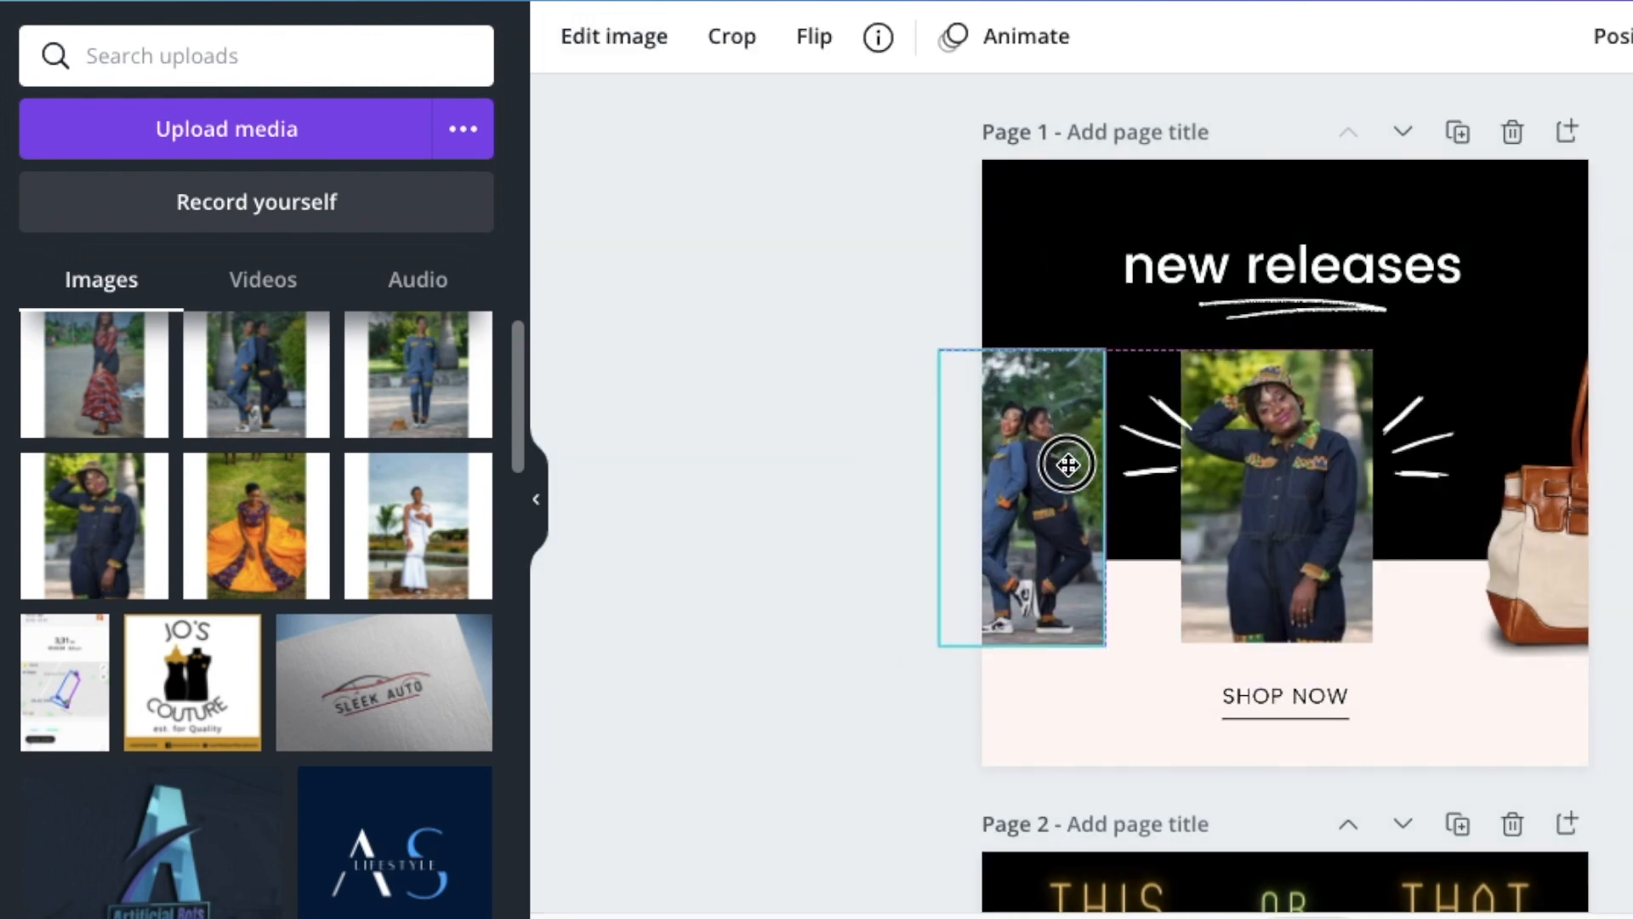
Step: Replace the right handbag on page 1 with the full-length blue jumpsuit photo, cropped and aligned with the other photos
{"action": "left_click", "coordinate": [438, 393]}
{"action": "left_click_drag", "start_coordinate": [1374, 454], "coordinate": [1627, 511]}
{"action": "left_click", "coordinate": [1499, 536]}
{"action": "key", "text": "Delete"}
{"action": "left_click", "coordinate": [1575, 437]}
{"action": "left_click_drag", "start_coordinate": [1574, 437], "coordinate": [1501, 452]}
{"action": "left_click_drag", "start_coordinate": [1454, 720], "coordinate": [1579, 646]}
{"action": "double_click", "coordinate": [1550, 532]}
{"action": "left_click", "coordinate": [623, 48]}
{"action": "left_click_drag", "start_coordinate": [1625, 498], "coordinate": [1516, 500]}
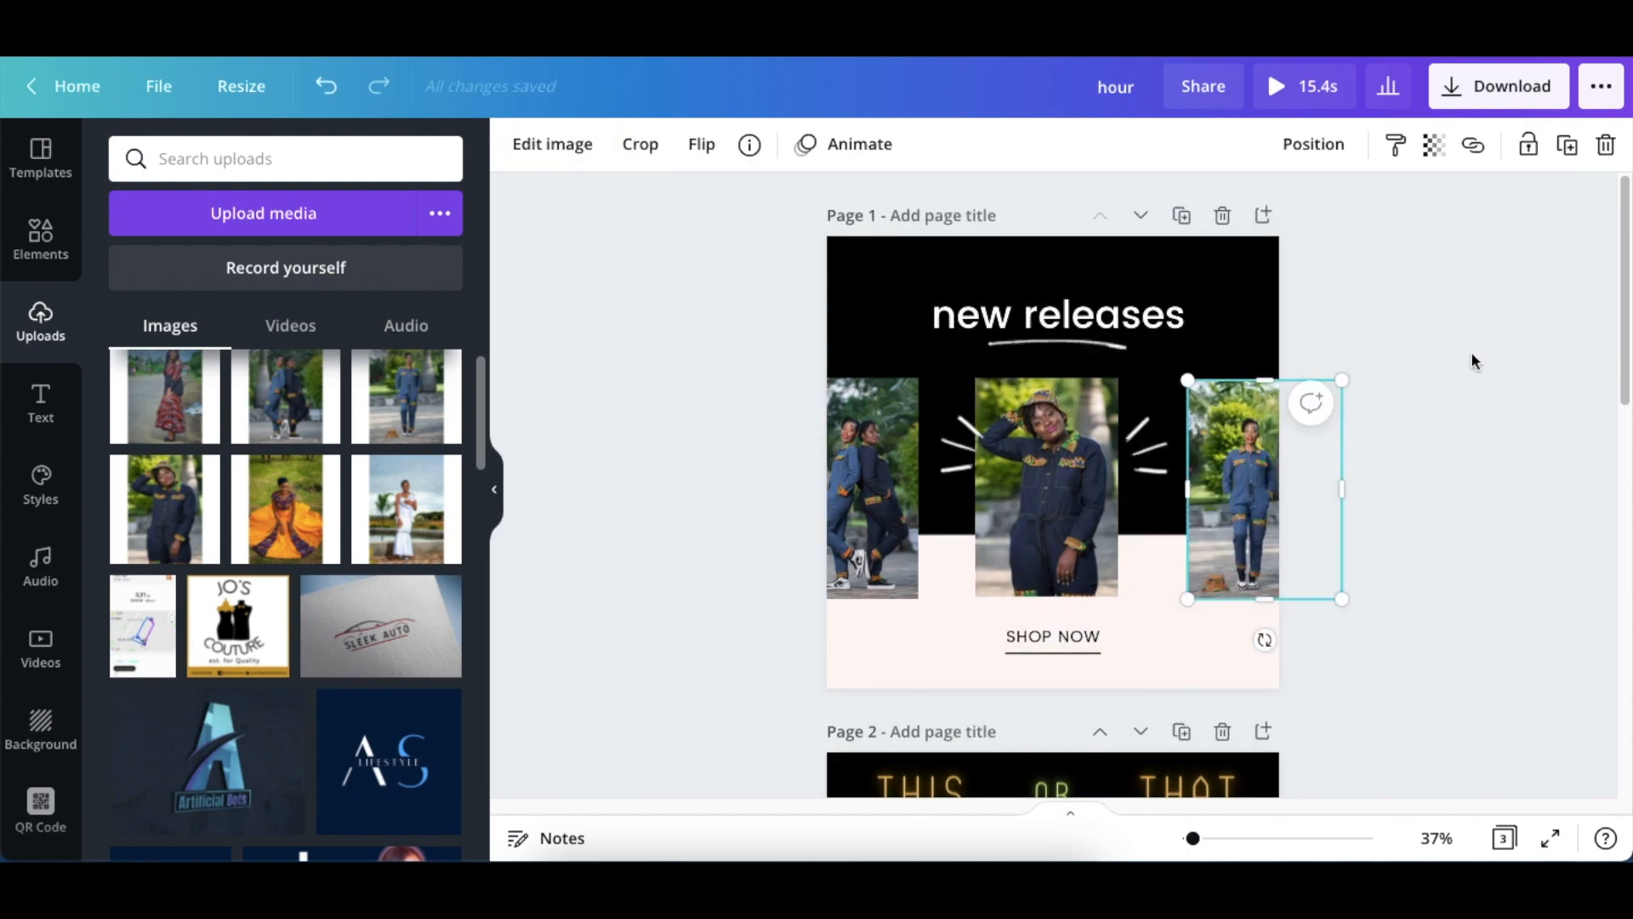
Step: Extend the call-to-action text on page 1 to read "SHOP NOW - CBD HARARE"
{"action": "double_click", "coordinate": [1088, 636]}
{"action": "type", "text": "- CBD HARARE"}
{"action": "left_click", "coordinate": [973, 521]}
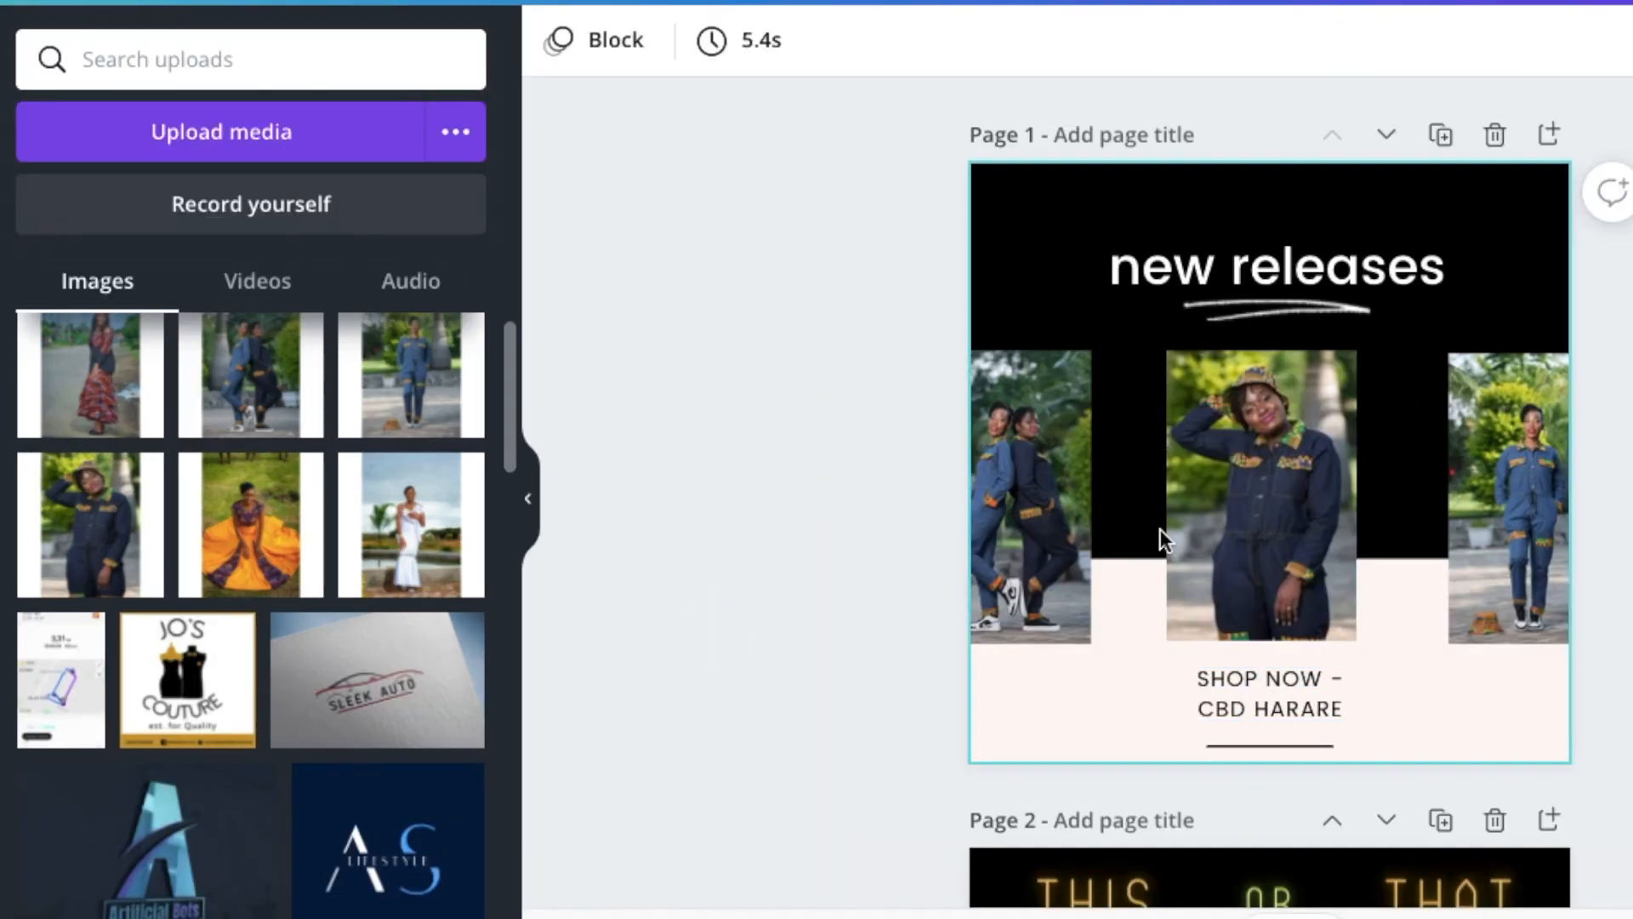
Step: Place the white dress photo below THIS on page 2 and fit it to the page's left half
{"action": "scroll", "coordinate": [703, 613], "scroll_direction": "down", "scroll_amount": 6}
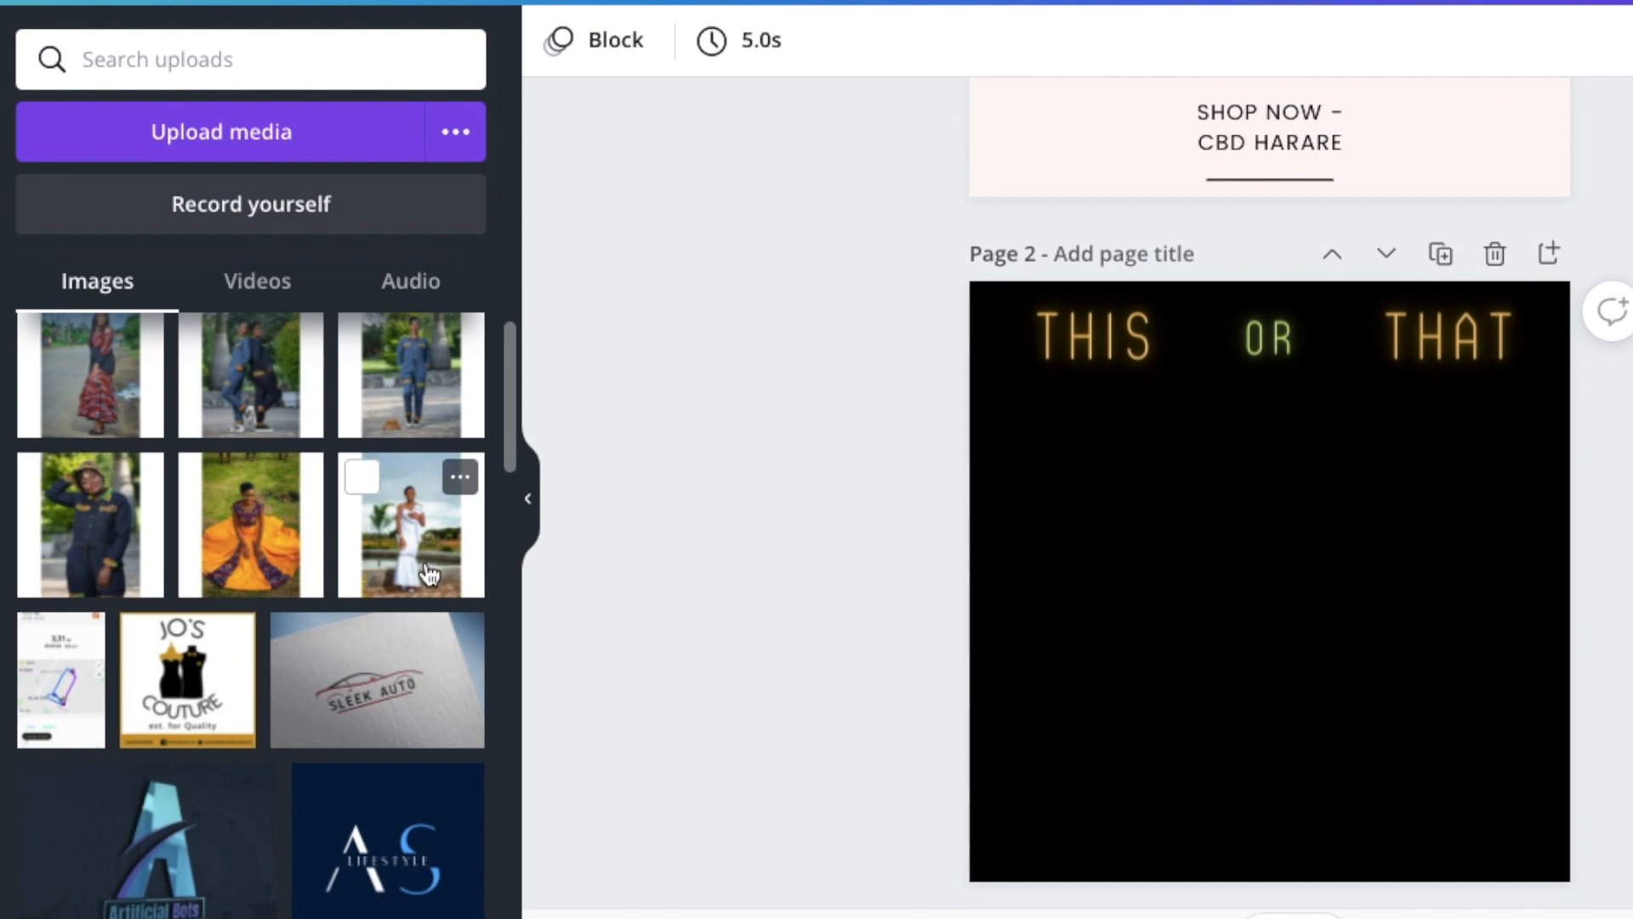
{"action": "scroll", "coordinate": [430, 575], "scroll_direction": "up", "scroll_amount": 1}
{"action": "left_click_drag", "start_coordinate": [412, 587], "coordinate": [1082, 622]}
{"action": "left_click_drag", "start_coordinate": [1376, 623], "coordinate": [1163, 651]}
Step: Place the orange dress photo below THAT on page 2, crop off its white sides and align it with the white dress photo
{"action": "left_click_drag", "start_coordinate": [251, 571], "coordinate": [1354, 525]}
{"action": "double_click", "coordinate": [1354, 525]}
{"action": "left_click_drag", "start_coordinate": [1283, 824], "coordinate": [1356, 825]}
{"action": "left_click_drag", "start_coordinate": [1629, 825], "coordinate": [1576, 827]}
{"action": "left_click", "coordinate": [593, 41]}
{"action": "left_click_drag", "start_coordinate": [1519, 650], "coordinate": [1509, 627]}
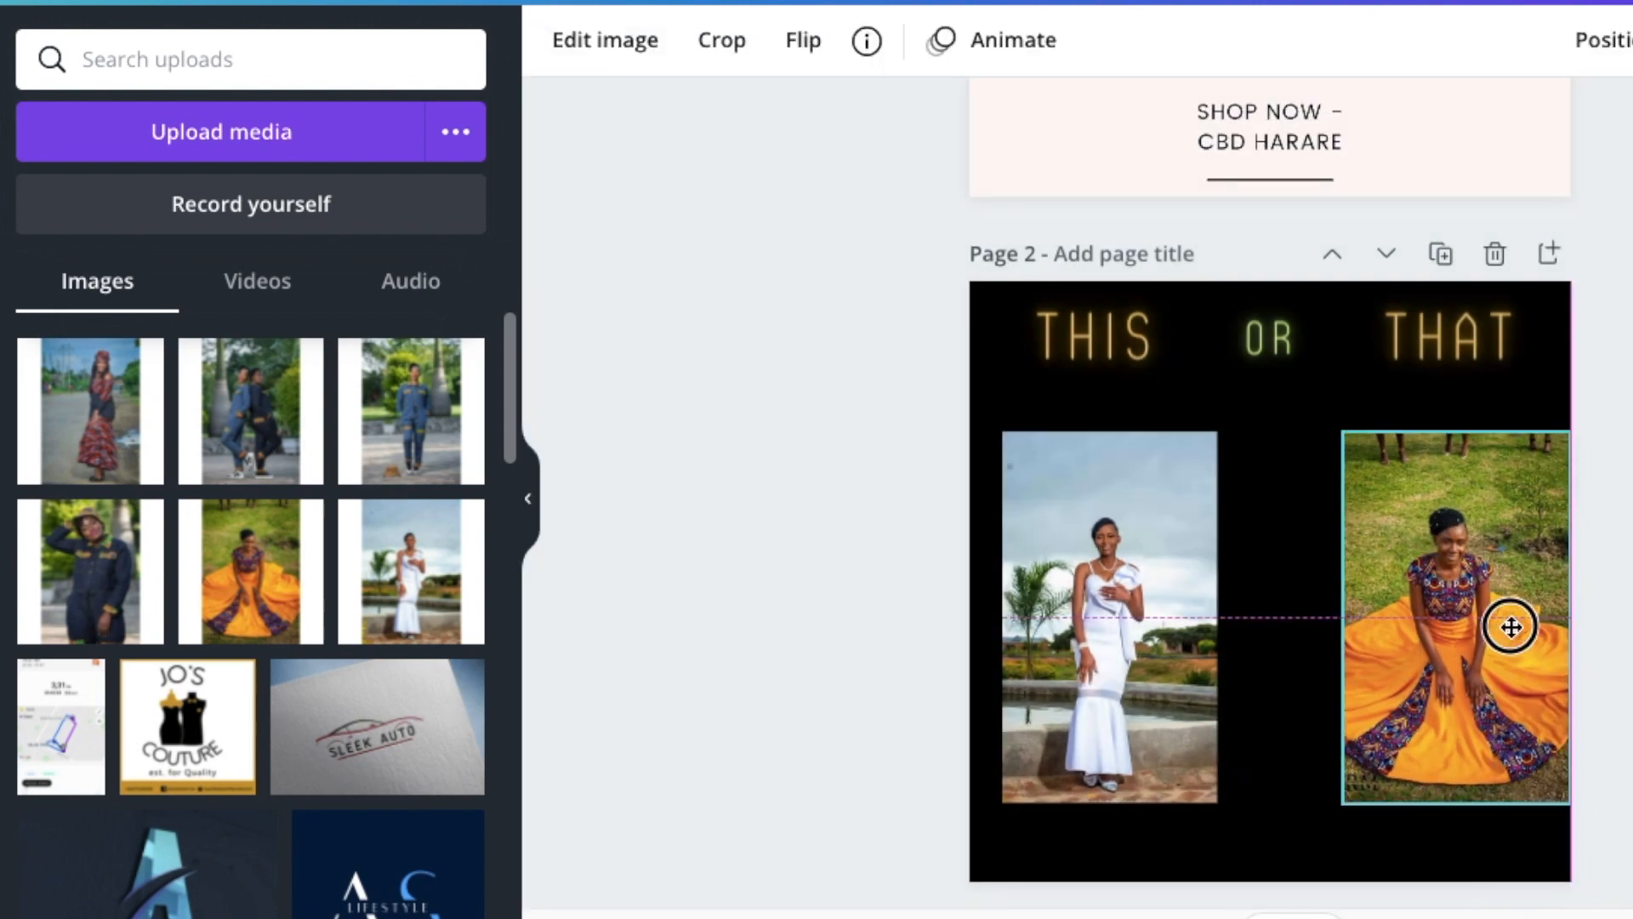
Step: Change the page 2 headings THIS and THAT to "WHITE MAKOTI" and "COLORFUL MAKOTI", fitting each on two lines above its photo
{"action": "double_click", "coordinate": [1149, 356]}
{"action": "type", "text": "WHITE MAKOTI"}
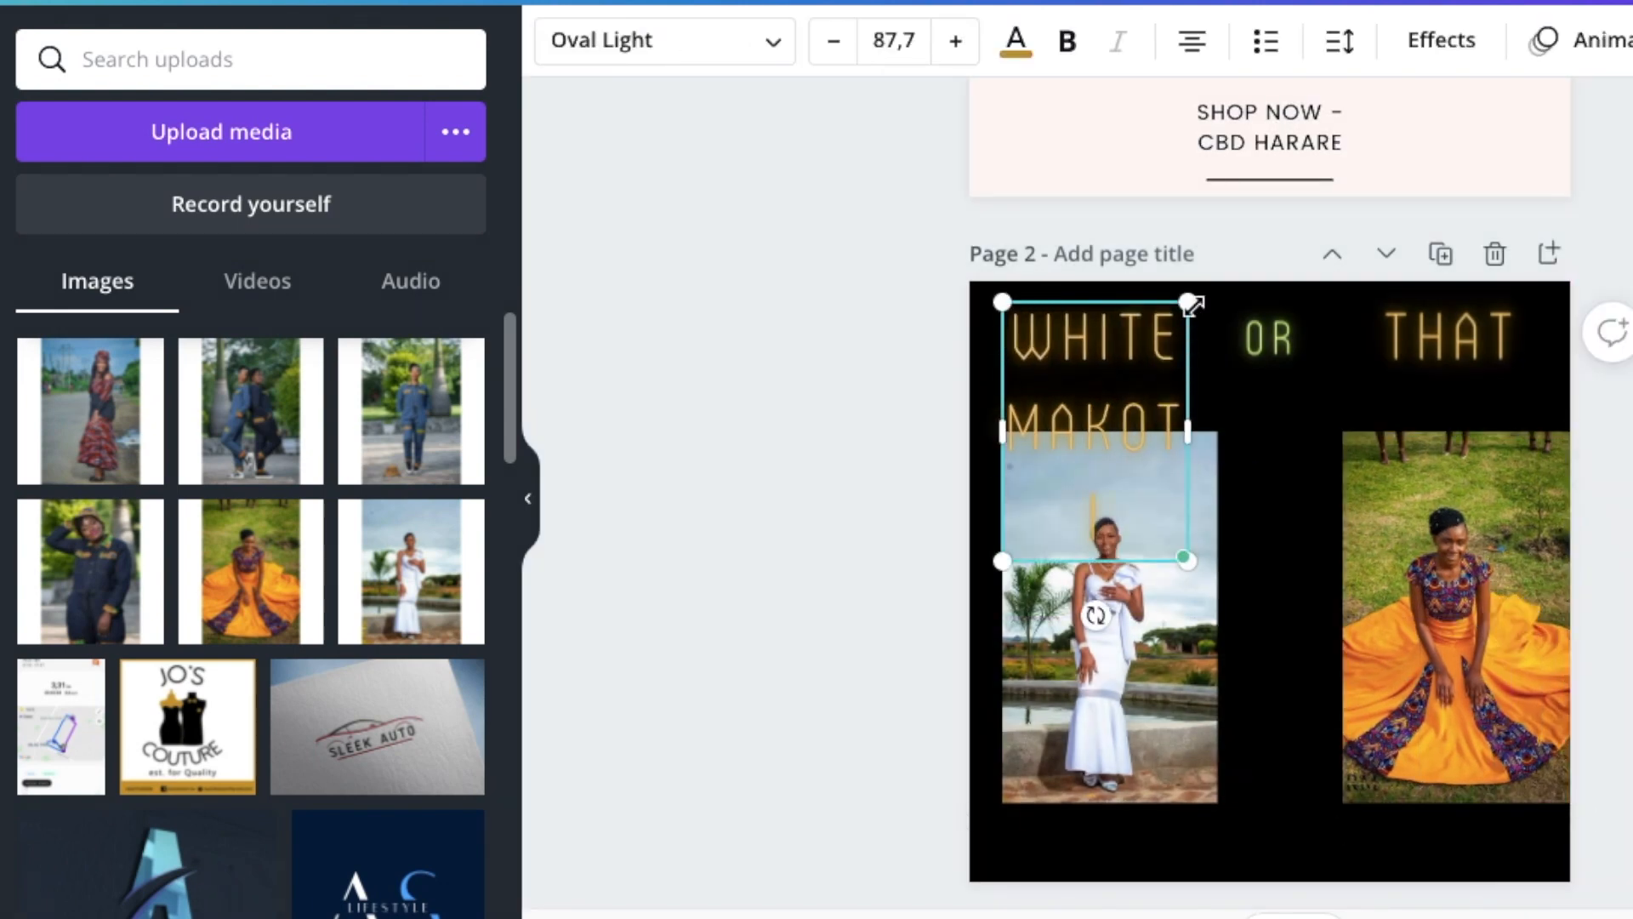
{"action": "left_click", "coordinate": [1478, 347]}
{"action": "double_click", "coordinate": [1479, 347]}
{"action": "type", "text": "COLORFUL MAKOTI"}
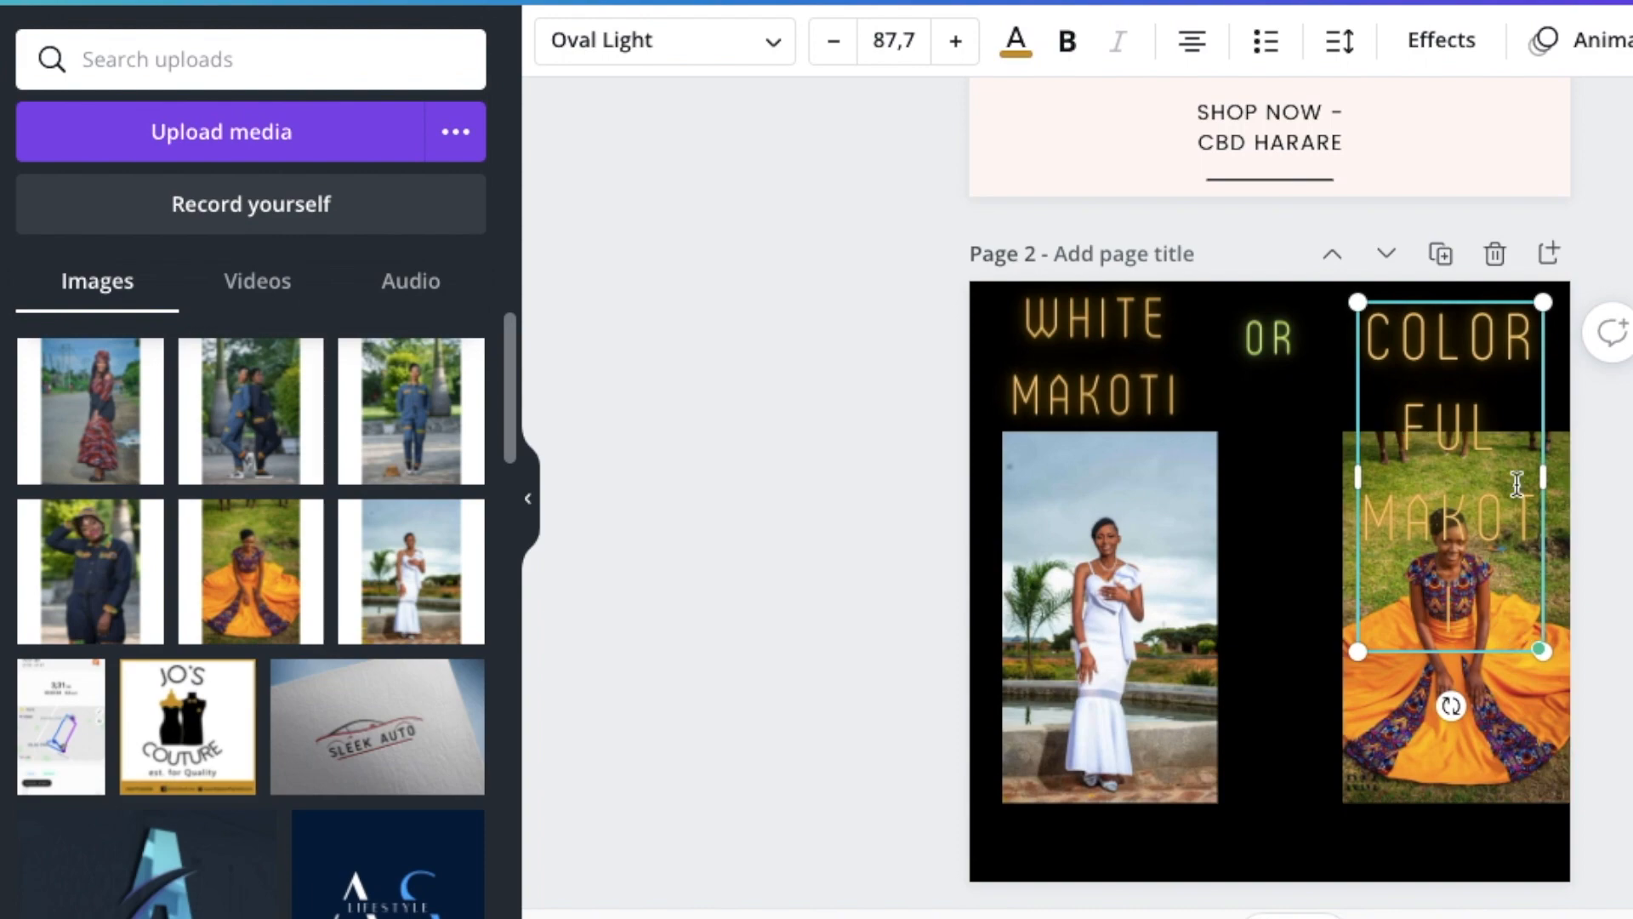
{"action": "left_click_drag", "start_coordinate": [1550, 502], "coordinate": [1629, 501]}
{"action": "left_click_drag", "start_coordinate": [1630, 302], "coordinate": [1584, 298]}
{"action": "left_click_drag", "start_coordinate": [1468, 380], "coordinate": [1437, 340]}
Step: Upload the file "Jo's Couture logo transparent.png" from the Downloads folder
{"action": "left_click", "coordinate": [769, 354]}
{"action": "left_click", "coordinate": [215, 141]}
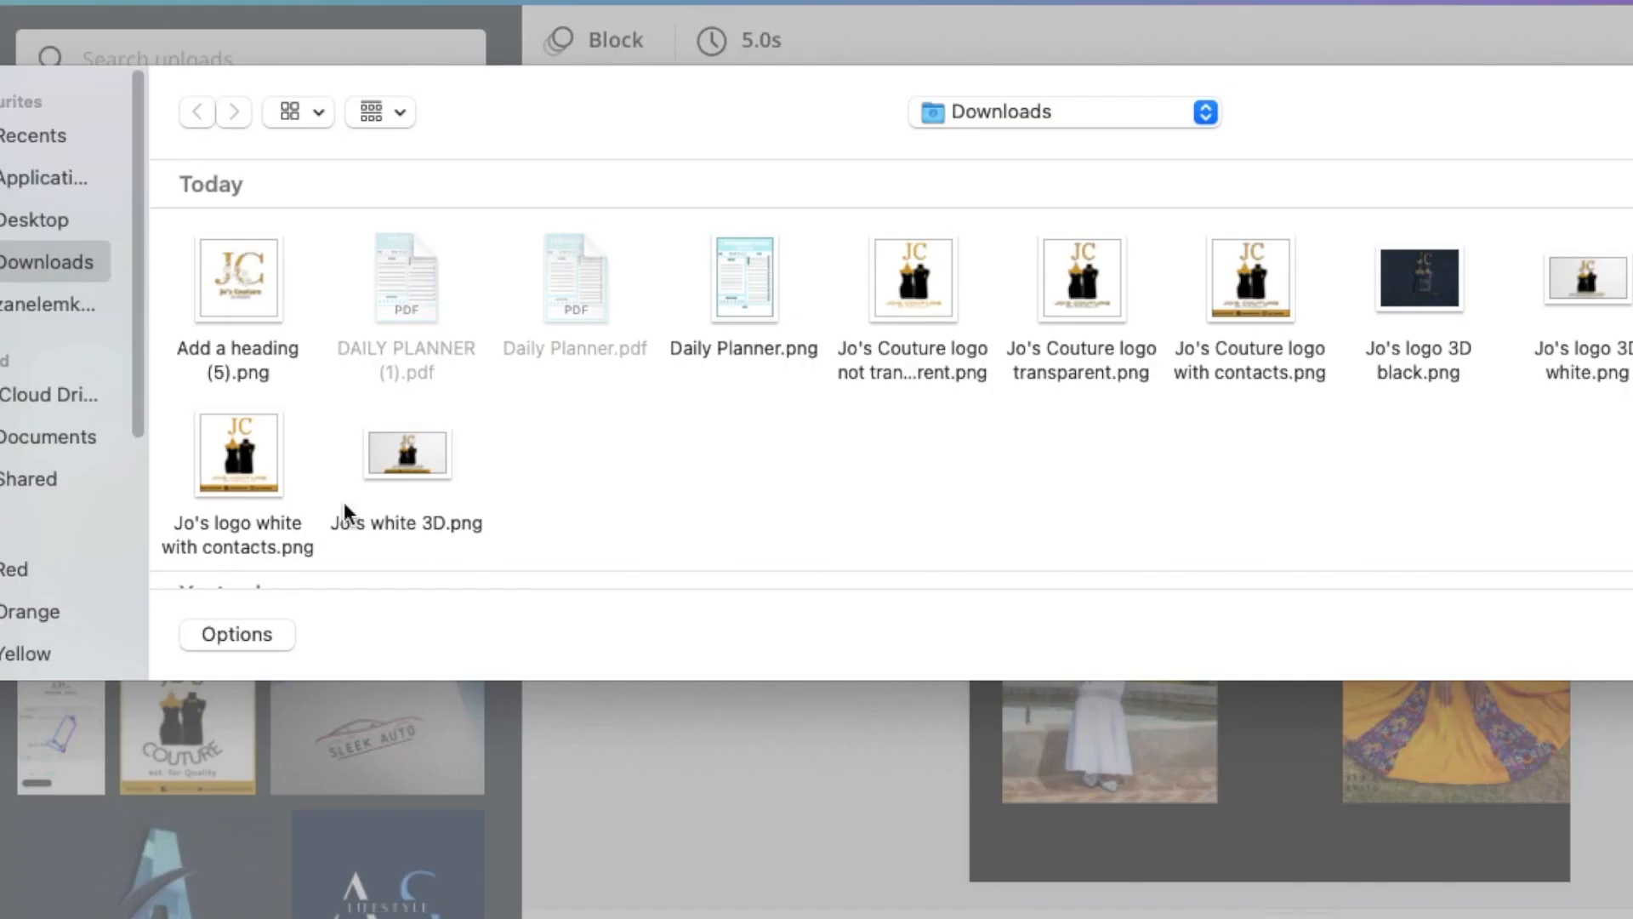
{"action": "double_click", "coordinate": [1109, 358]}
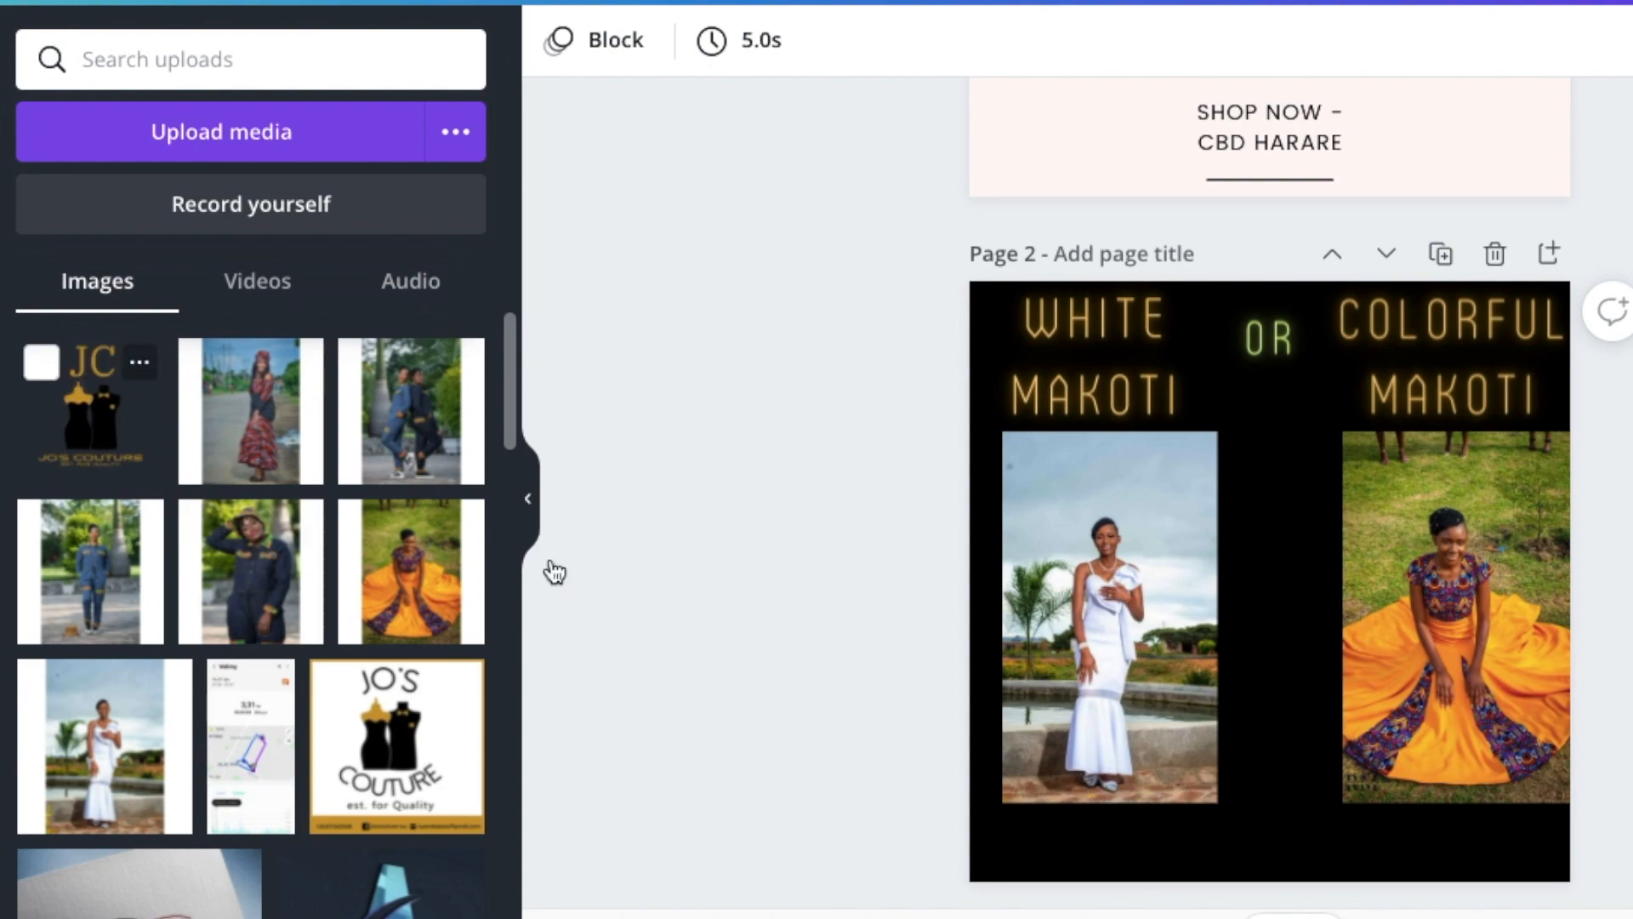
Step: Add the uploaded Jo's Couture logo to page 2, shrink it and position it between the two photos
{"action": "left_click", "coordinate": [109, 423]}
{"action": "left_click_drag", "start_coordinate": [1479, 784], "coordinate": [1301, 628]}
{"action": "left_click_drag", "start_coordinate": [1215, 505], "coordinate": [1290, 780]}
{"action": "left_click", "coordinate": [769, 605]}
Step: Add the Jo's Couture logo to page 1 and adjust its size and position
{"action": "scroll", "coordinate": [813, 488], "scroll_direction": "up", "scroll_amount": 3}
{"action": "scroll", "coordinate": [815, 484], "scroll_direction": "down", "scroll_amount": 2}
{"action": "left_click_drag", "start_coordinate": [104, 400], "coordinate": [1455, 216]}
{"action": "scroll", "coordinate": [1319, 267], "scroll_direction": "up", "scroll_amount": 4}
{"action": "left_click_drag", "start_coordinate": [1461, 629], "coordinate": [1055, 596]}
{"action": "left_click_drag", "start_coordinate": [1159, 595], "coordinate": [1101, 590]}
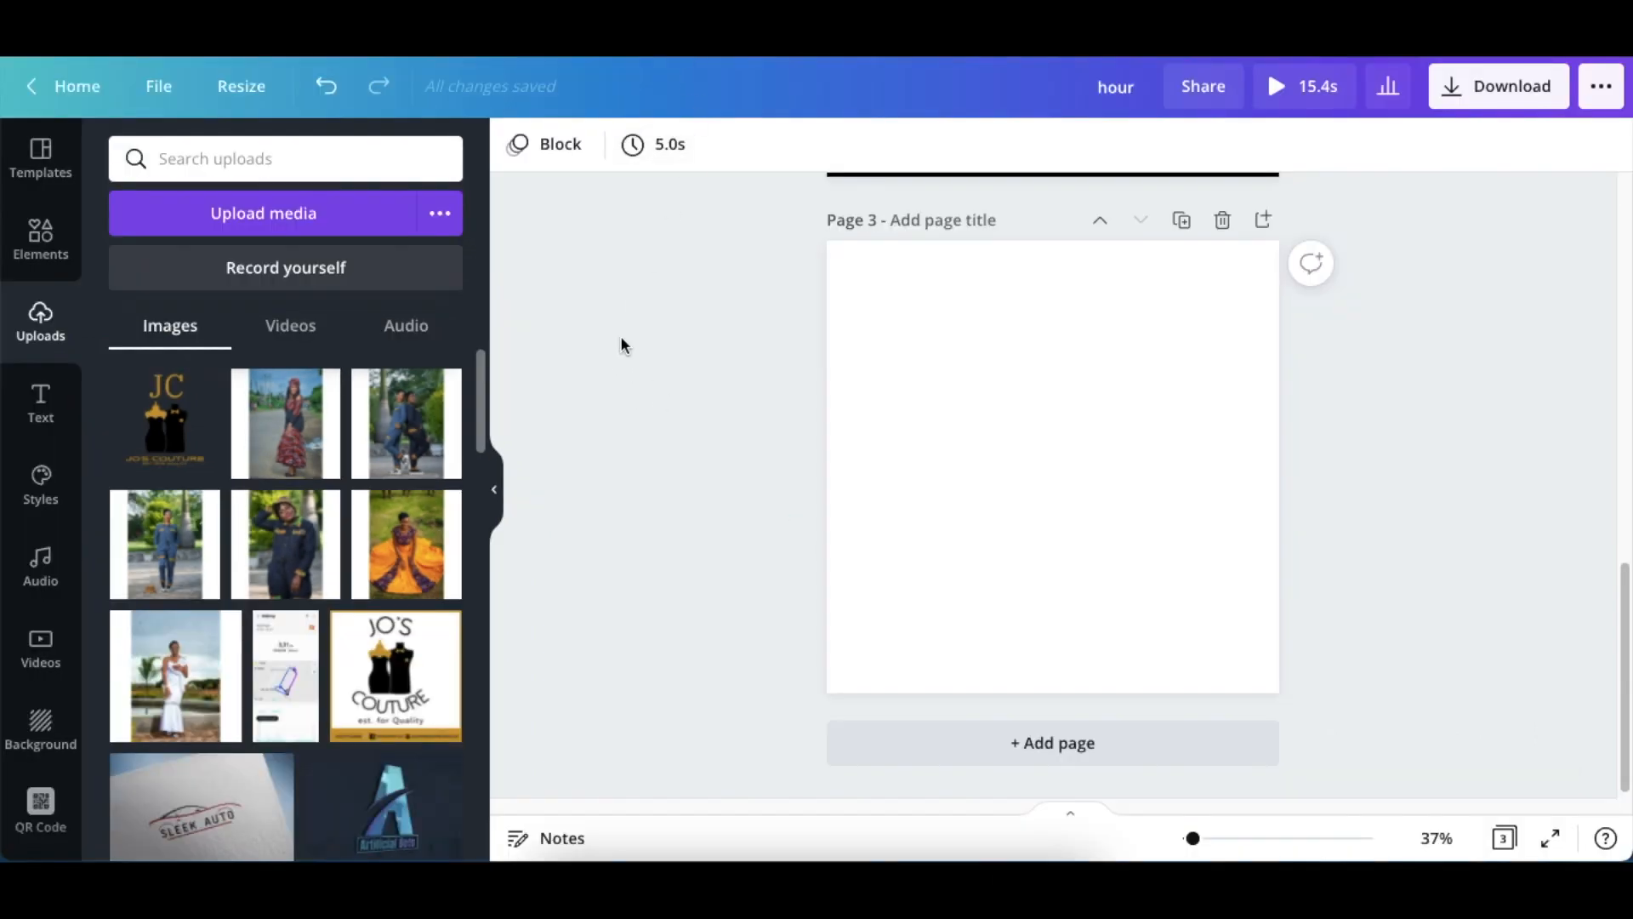
Step: Fill page 3's background with the photo of the woman in the red patterned dress and remove the leftover white text
{"action": "left_click_drag", "start_coordinate": [282, 423], "coordinate": [857, 295]}
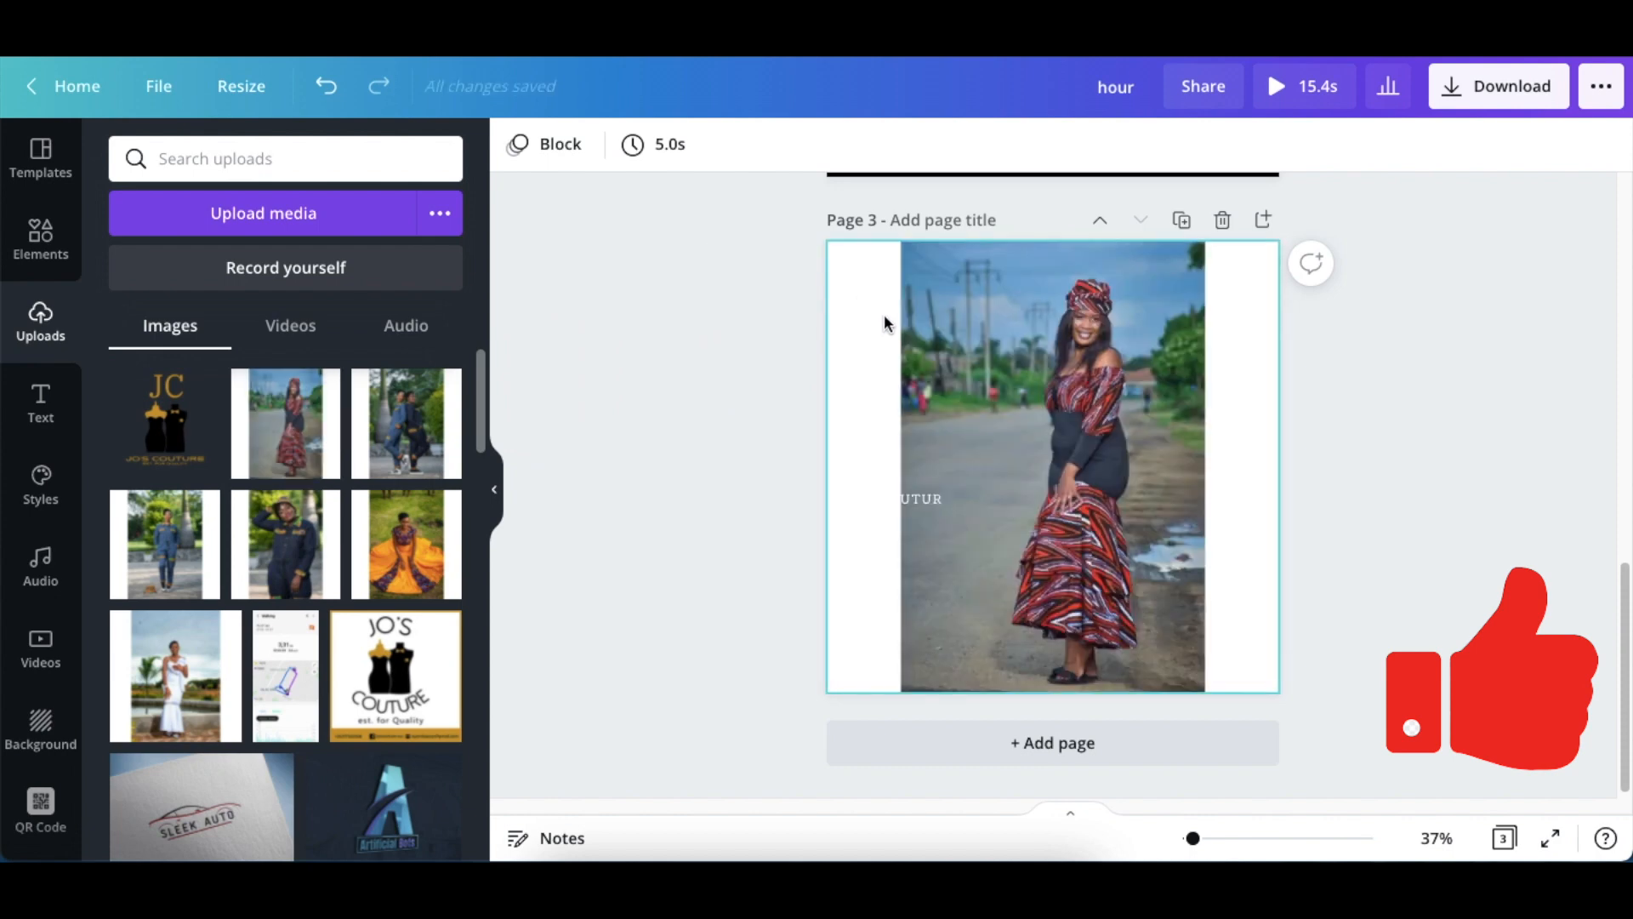
{"action": "left_click", "coordinate": [907, 498]}
{"action": "left_click", "coordinate": [952, 434]}
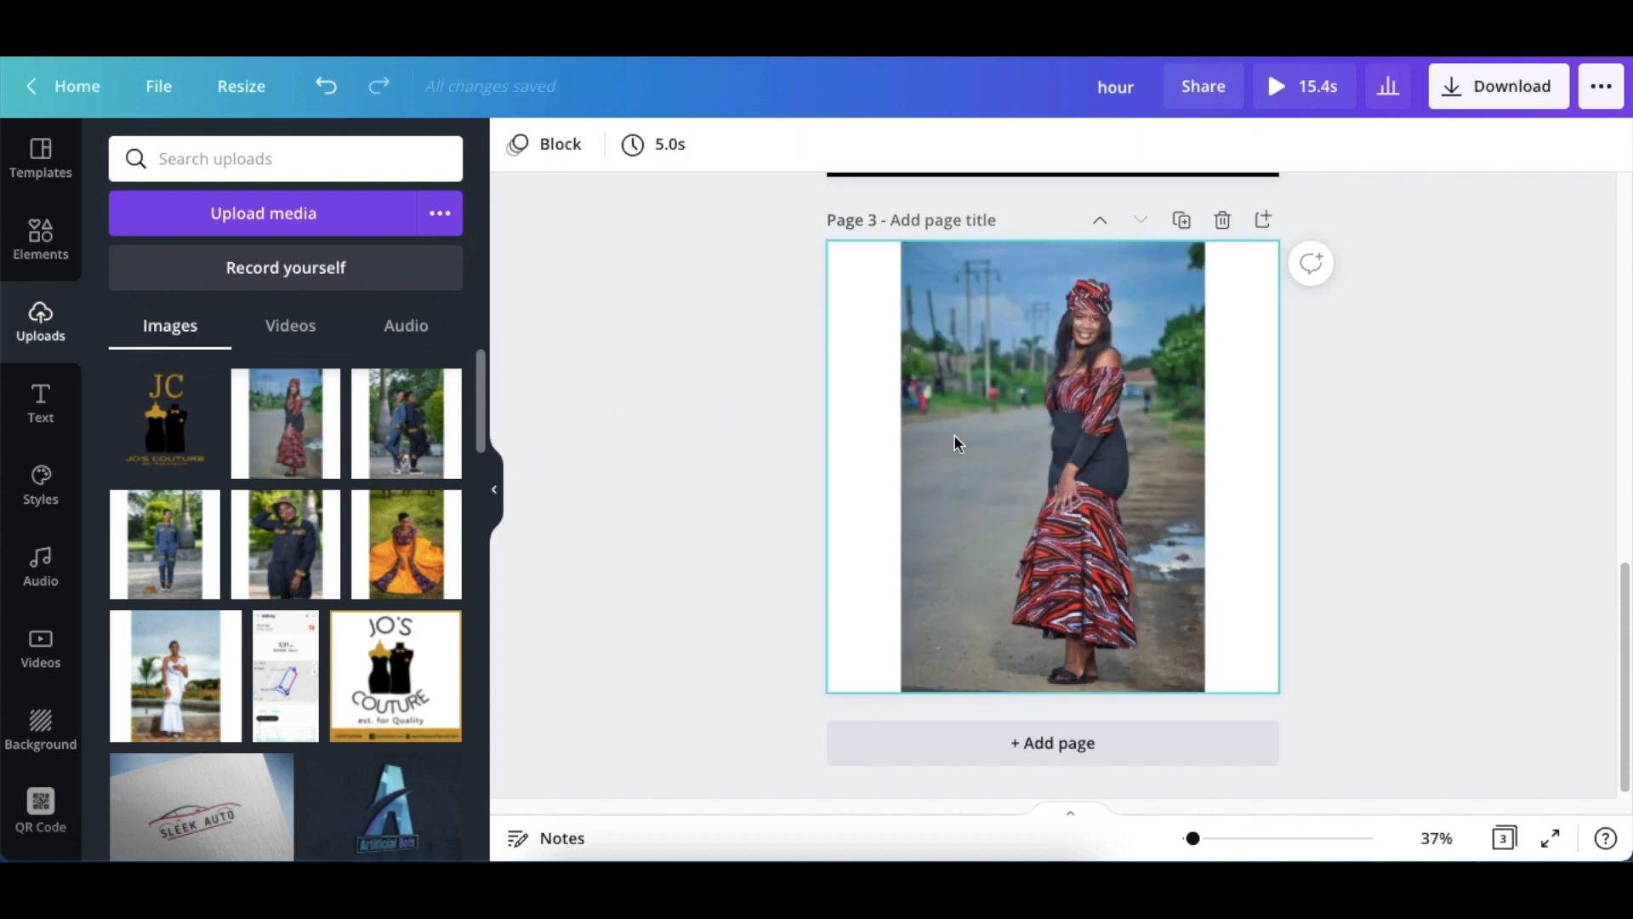
Step: Detach the page 3 photo from the background, then enlarge and reposition it to cover the whole page
{"action": "right_click", "coordinate": [953, 435]}
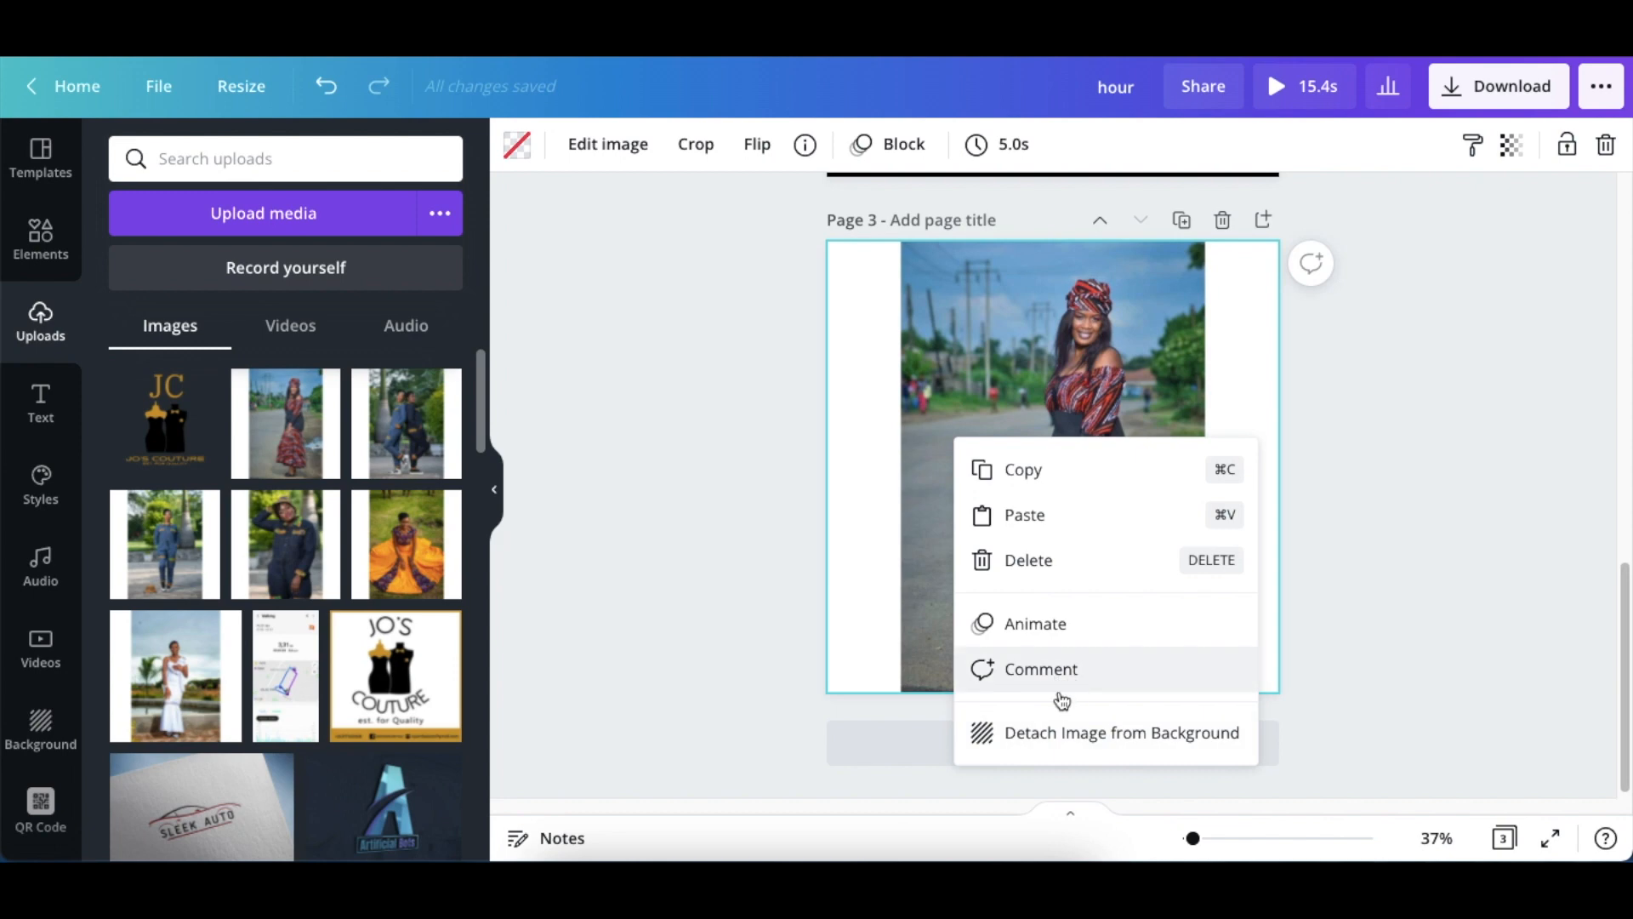
{"action": "left_click", "coordinate": [1077, 738]}
{"action": "left_click", "coordinate": [868, 470]}
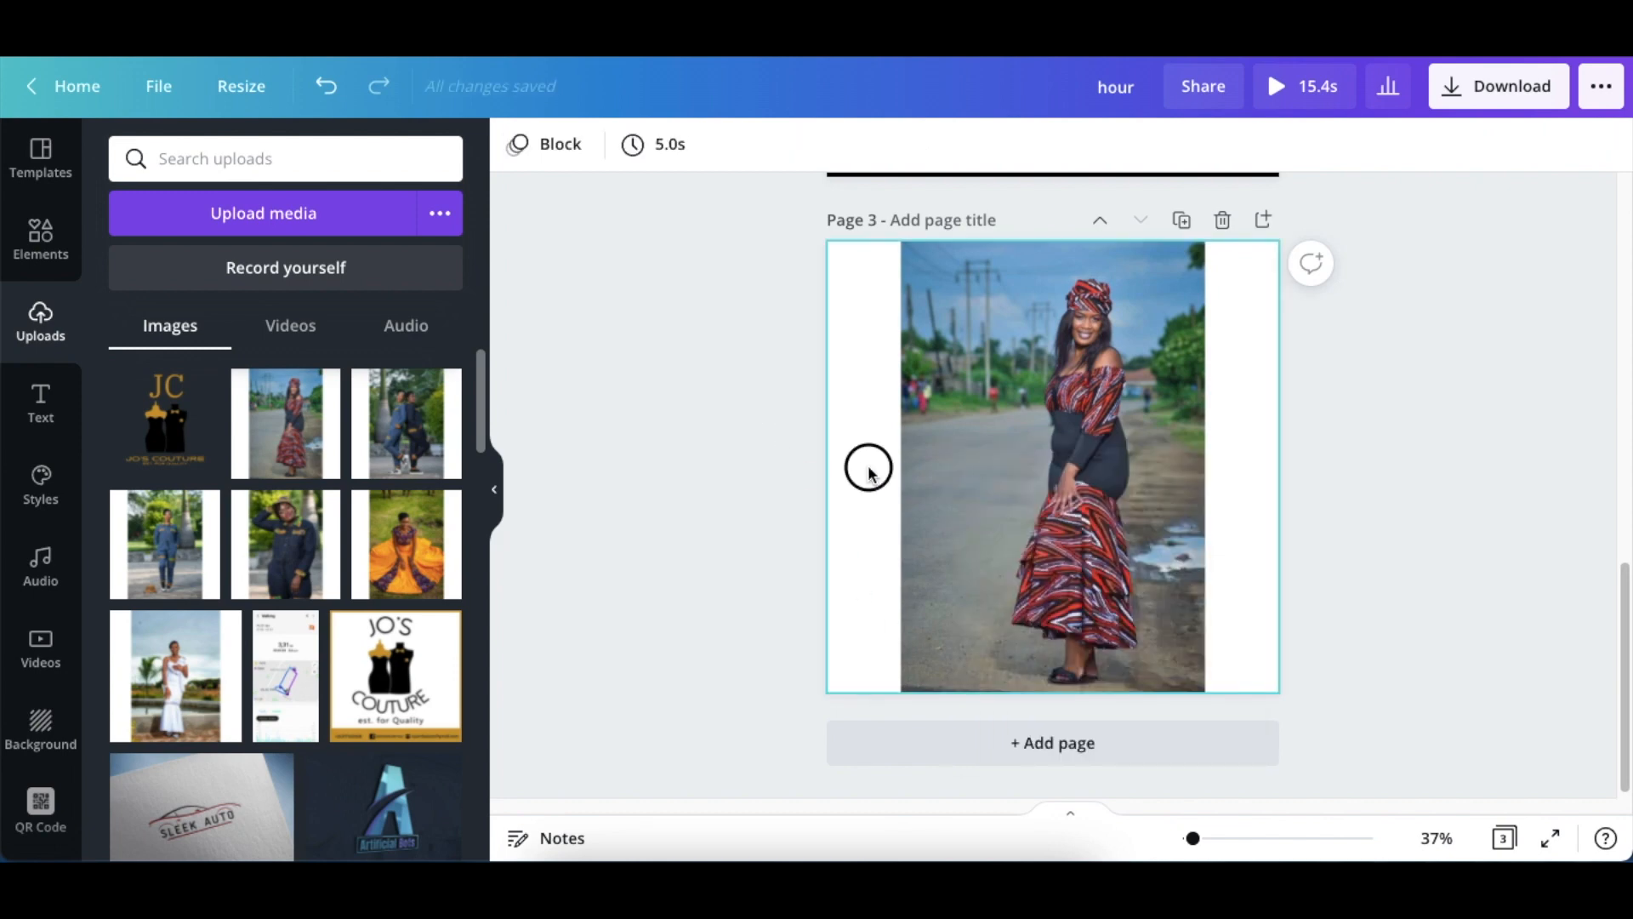
{"action": "left_click_drag", "start_coordinate": [944, 425], "coordinate": [864, 384]}
{"action": "left_click_drag", "start_coordinate": [1131, 601], "coordinate": [1419, 799]}
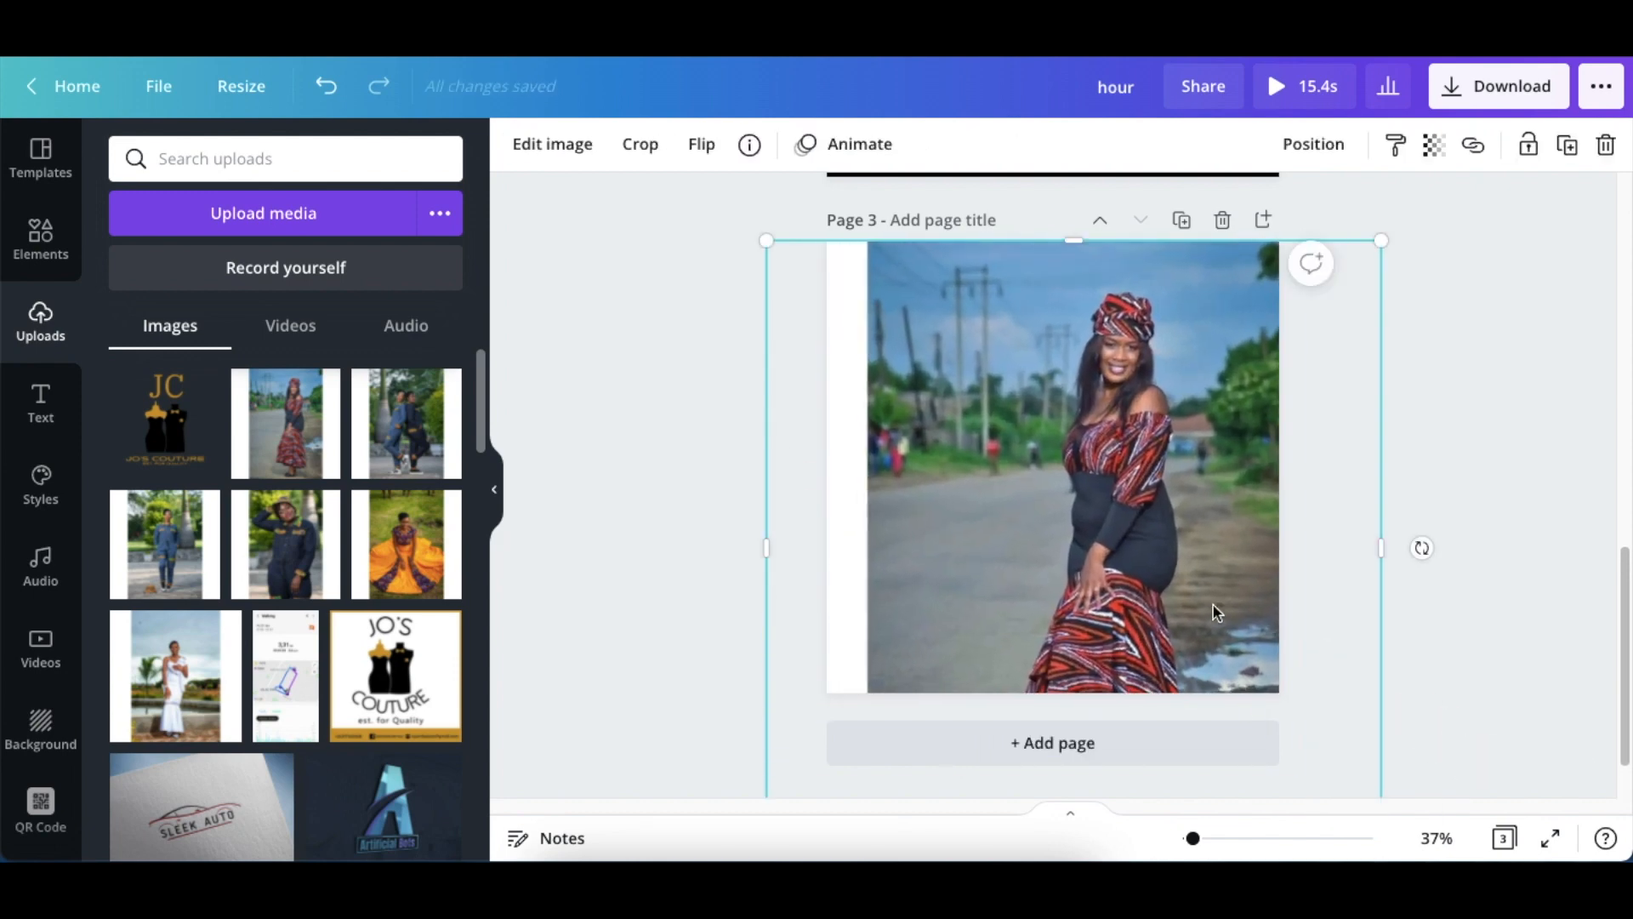
{"action": "left_click_drag", "start_coordinate": [1214, 613], "coordinate": [1193, 565]}
{"action": "left_click_drag", "start_coordinate": [1361, 501], "coordinate": [1385, 501]}
{"action": "left_click_drag", "start_coordinate": [742, 502], "coordinate": [713, 502]}
{"action": "left_click_drag", "start_coordinate": [924, 508], "coordinate": [928, 524]}
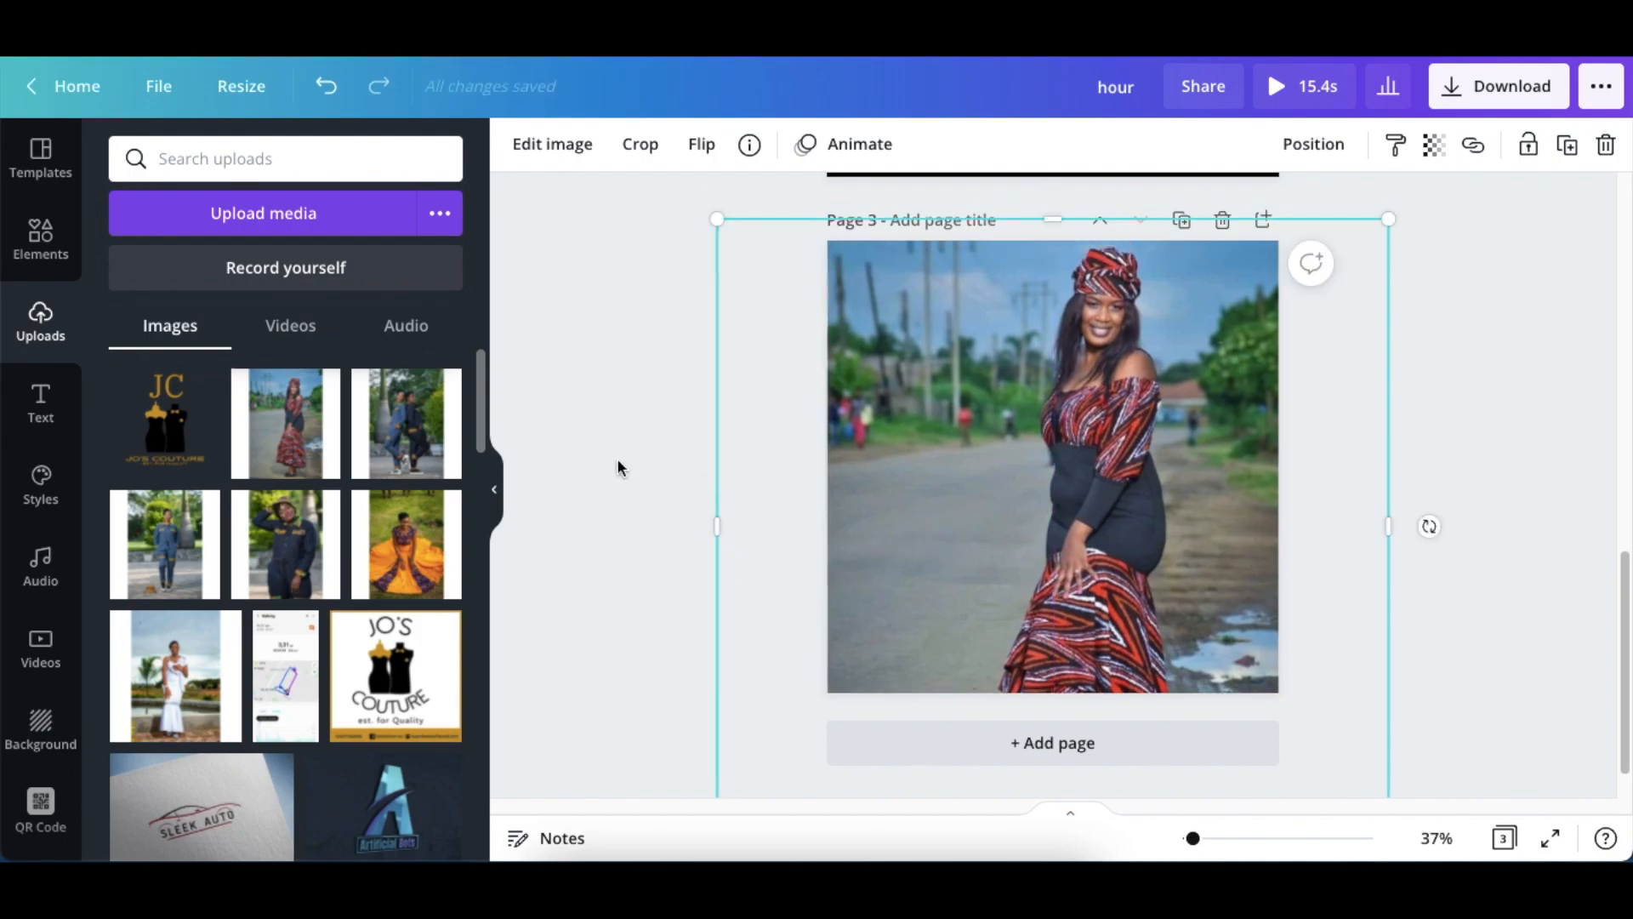
{"action": "left_click", "coordinate": [630, 450]}
Step: Add the recently used "cold, smooth & tasty." font combination to page 3 and place it over the lower left of the photo
{"action": "left_click", "coordinate": [68, 425]}
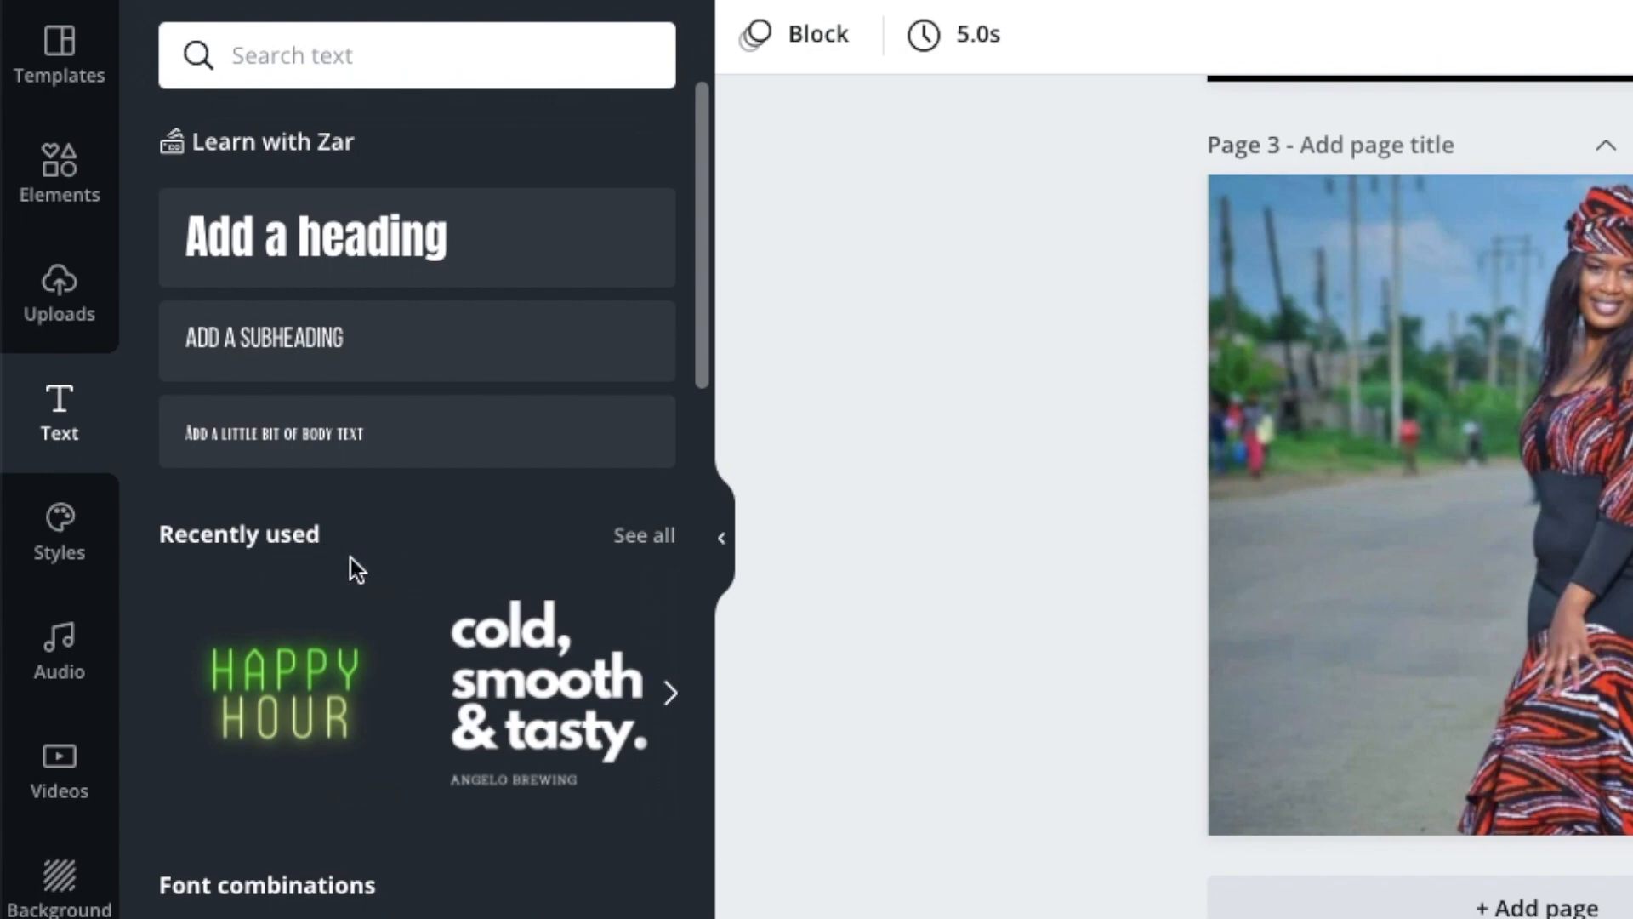
{"action": "left_click", "coordinate": [520, 681]}
{"action": "left_click_drag", "start_coordinate": [1461, 546], "coordinate": [1332, 479]}
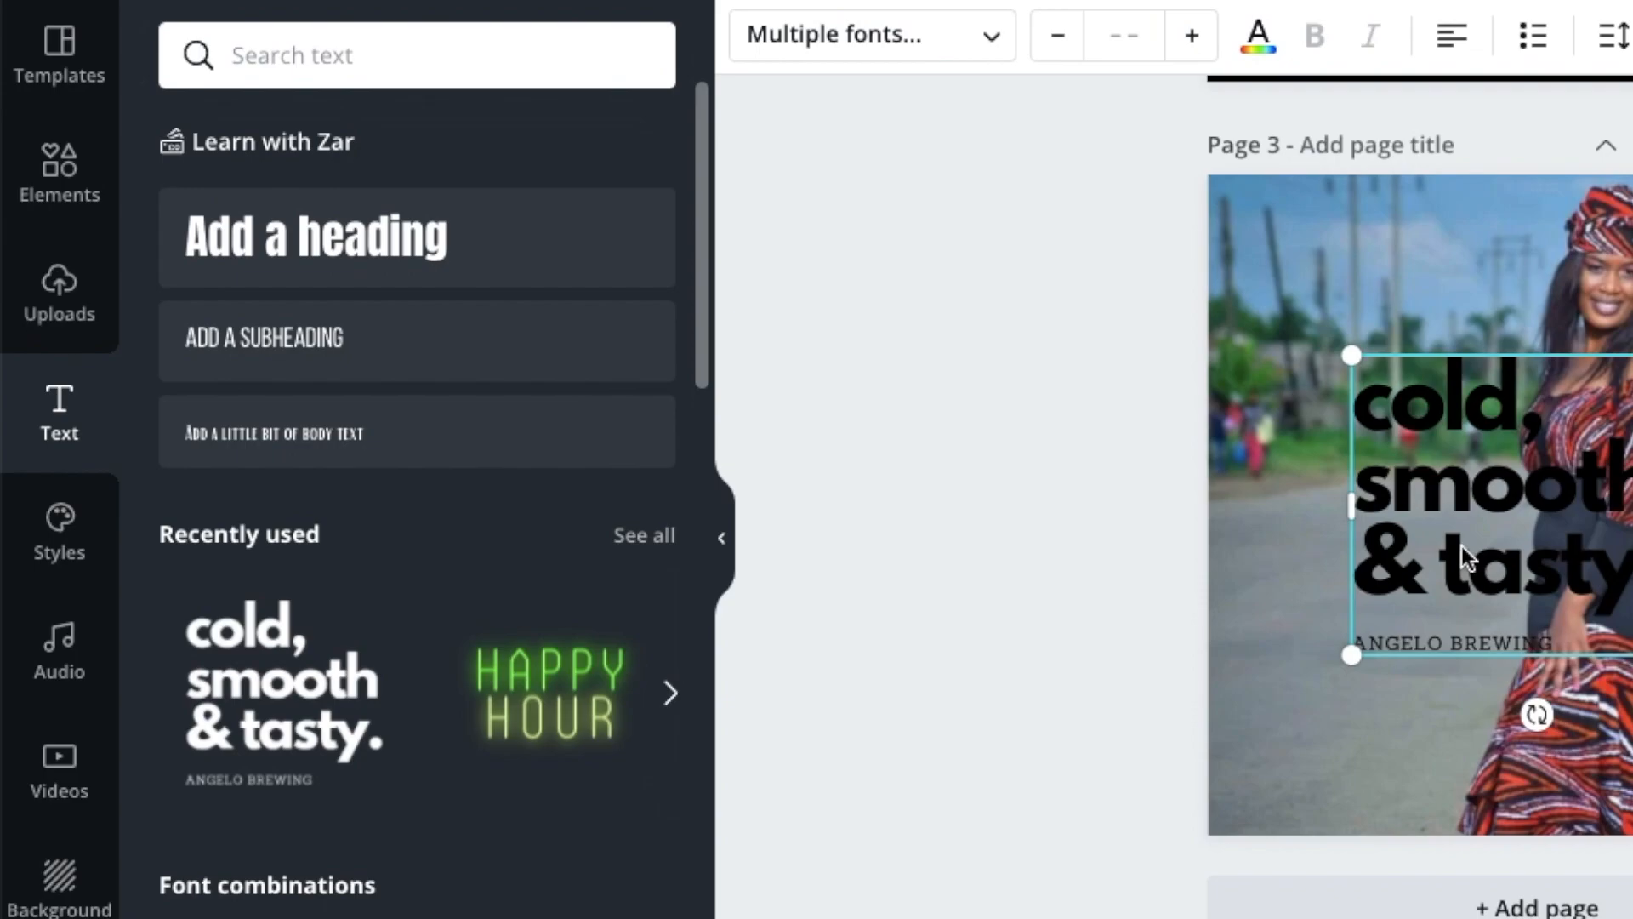
{"action": "left_click_drag", "start_coordinate": [912, 449], "coordinate": [931, 564]}
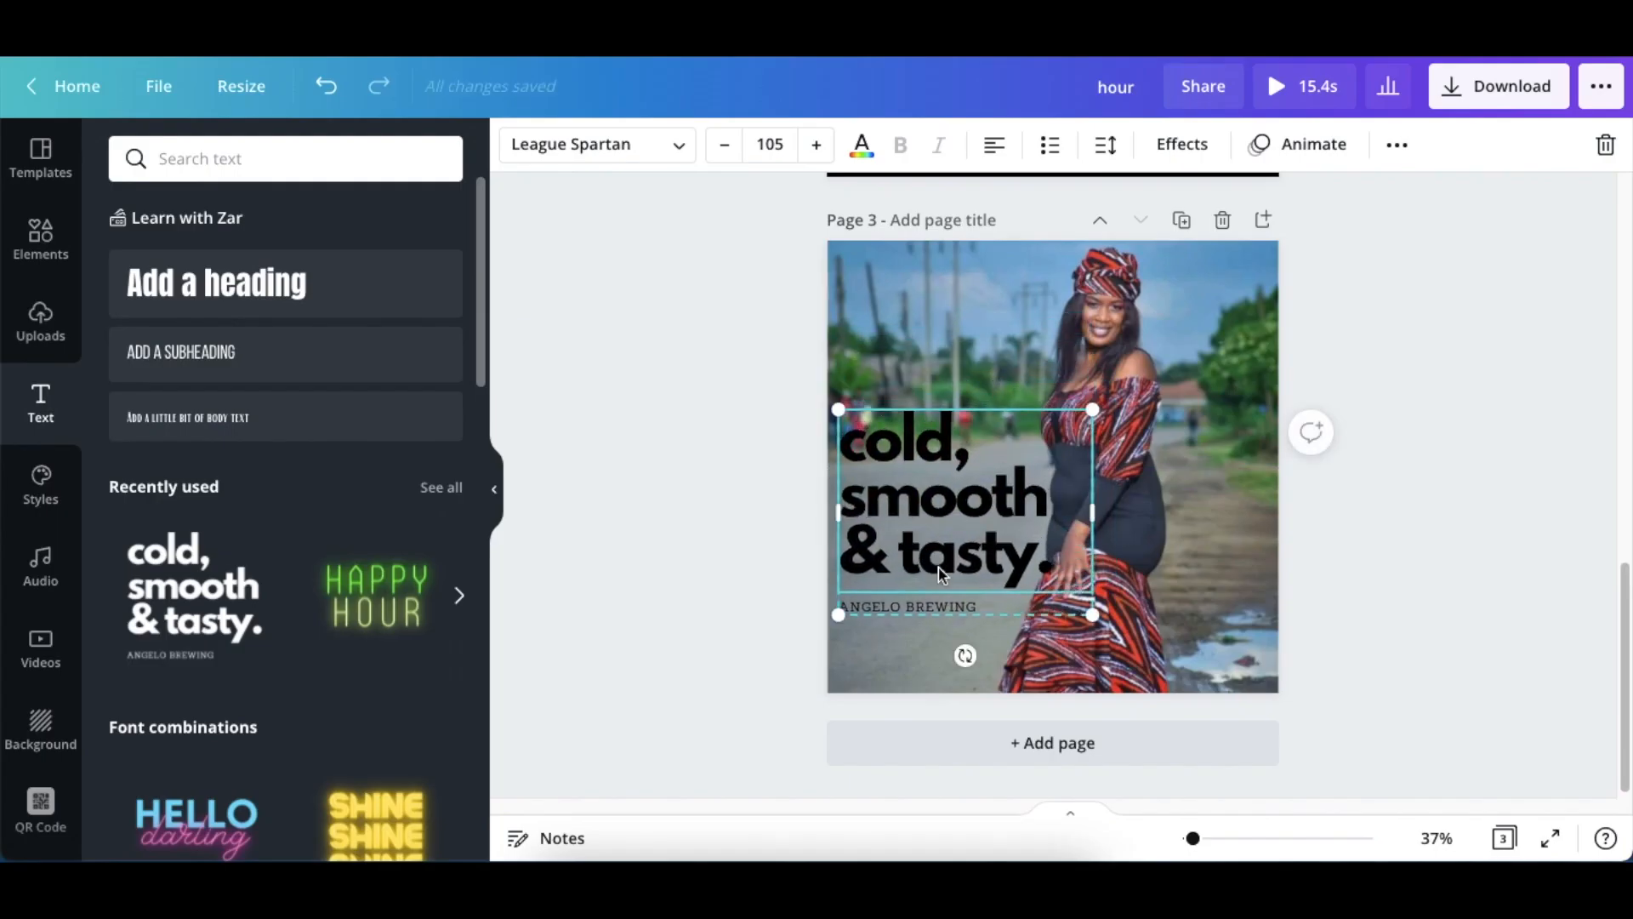
Step: Replace the "cold, smooth & tasty." headline on page 3 with "Lobola Couture."
{"action": "double_click", "coordinate": [961, 570]}
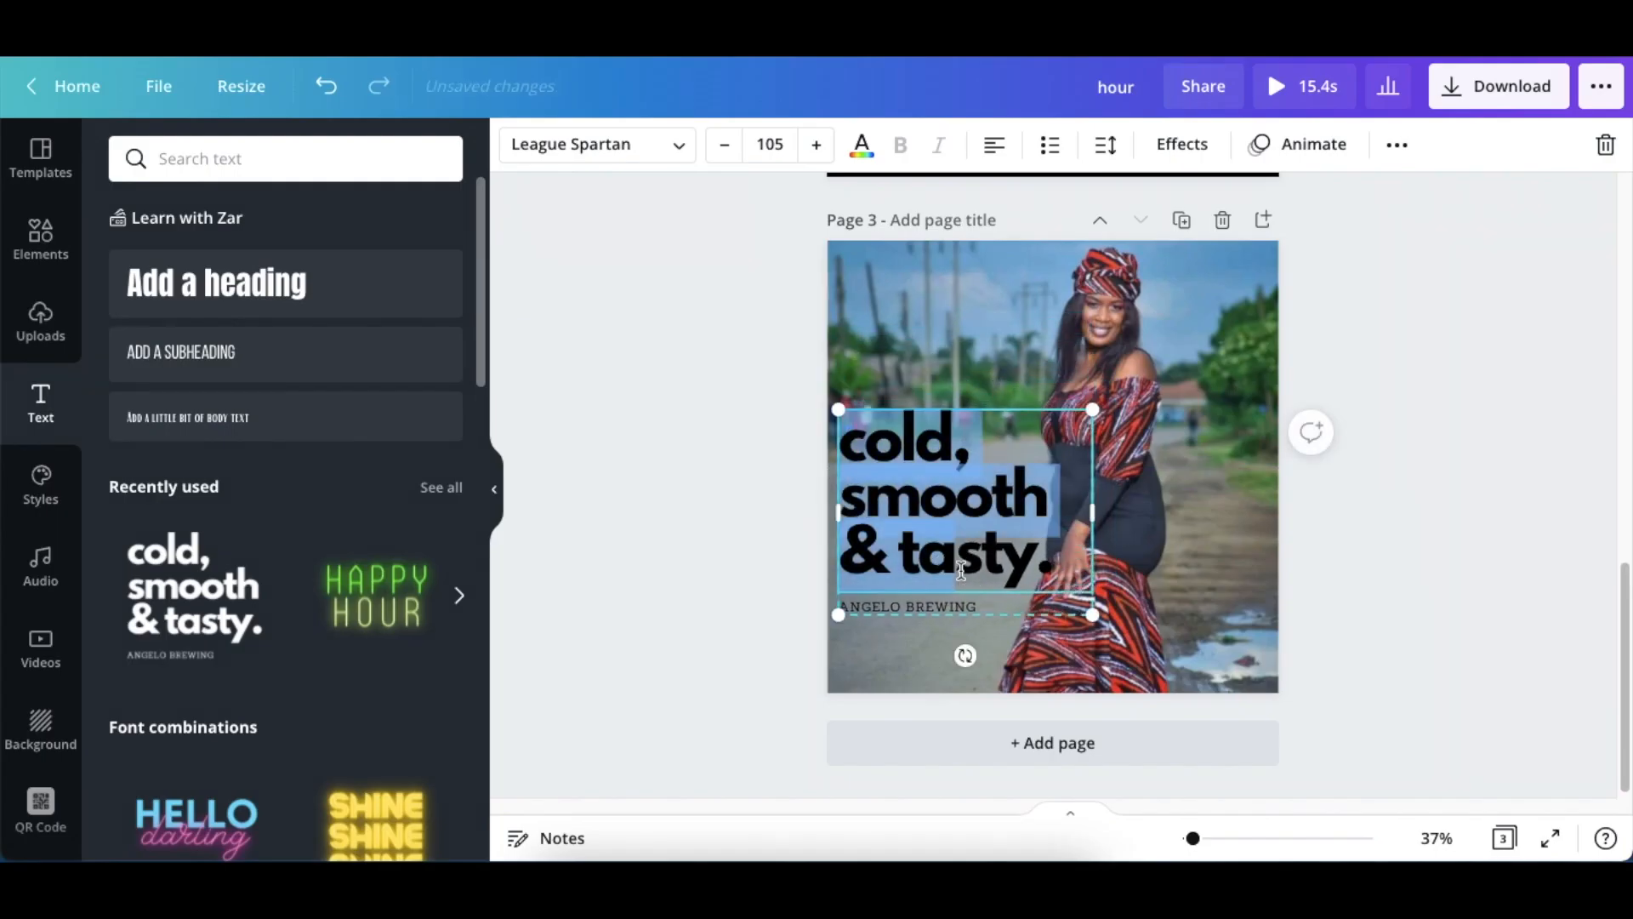
{"action": "left_click", "coordinate": [1018, 561]}
{"action": "left_click_drag", "start_coordinate": [1032, 560], "coordinate": [835, 453]}
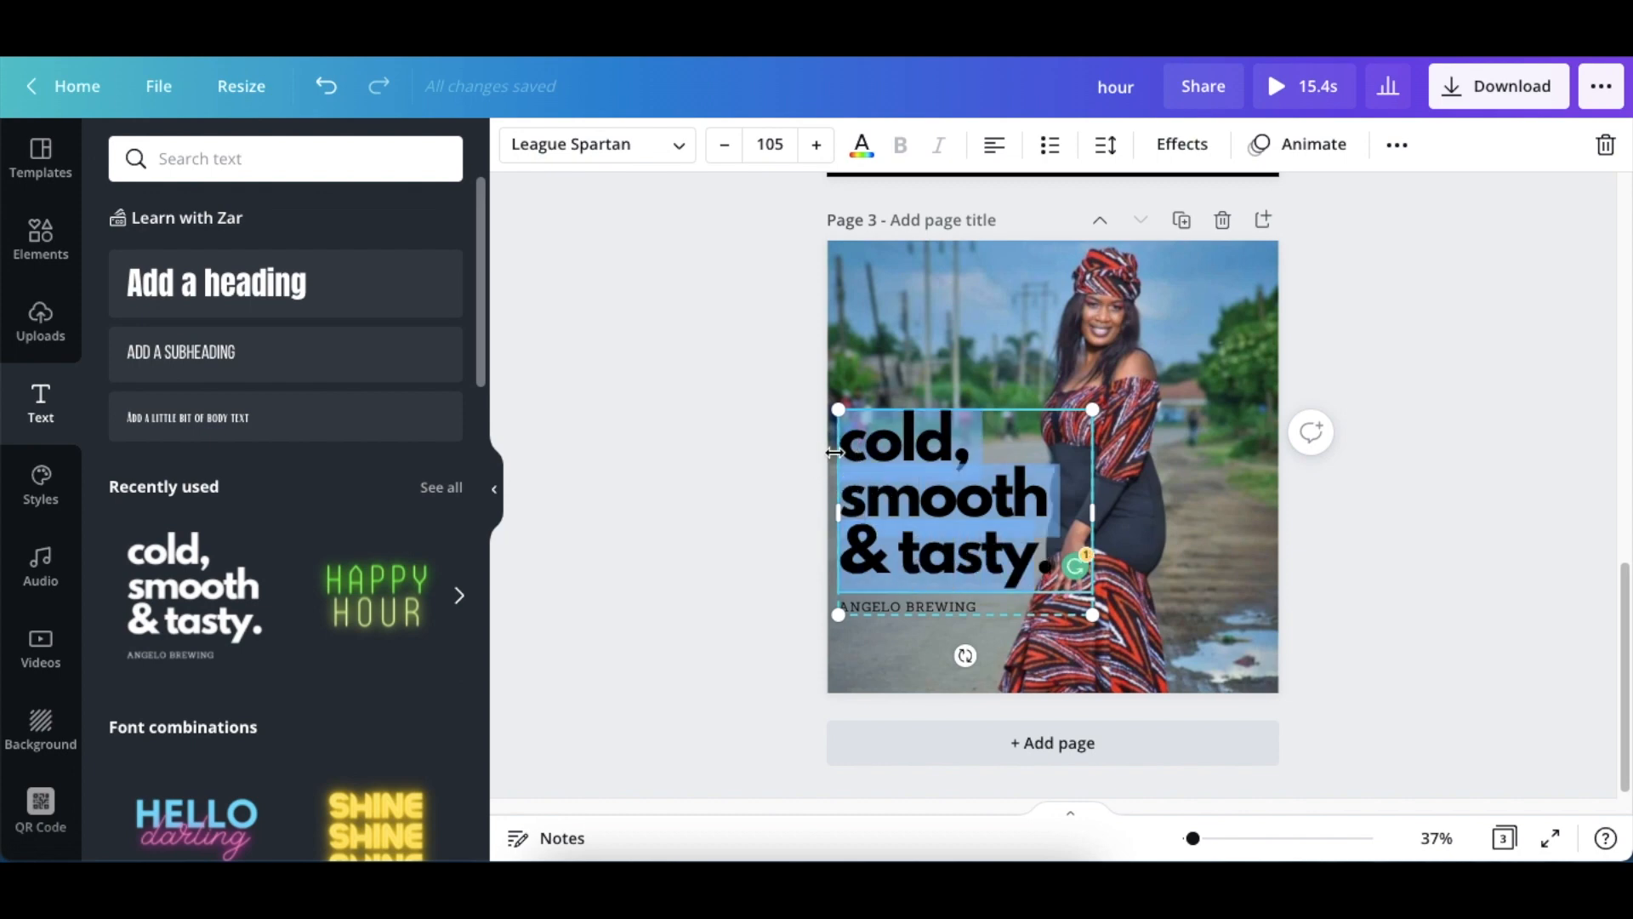
{"action": "key", "text": "BackSpace"}
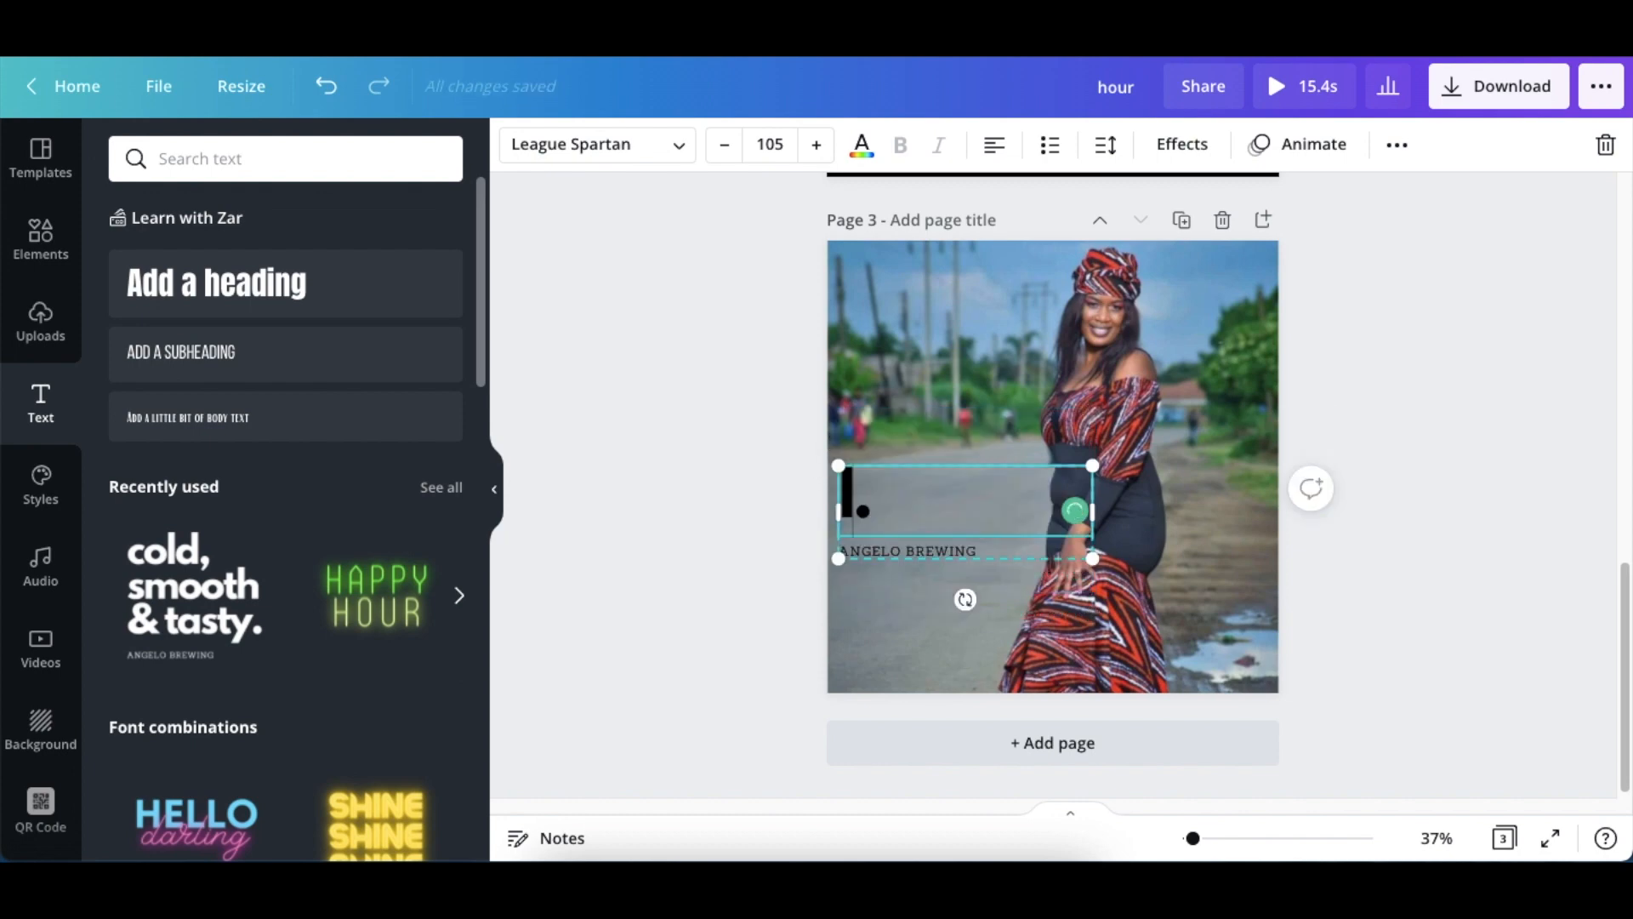
{"action": "type", "text": "Lobola Co"}
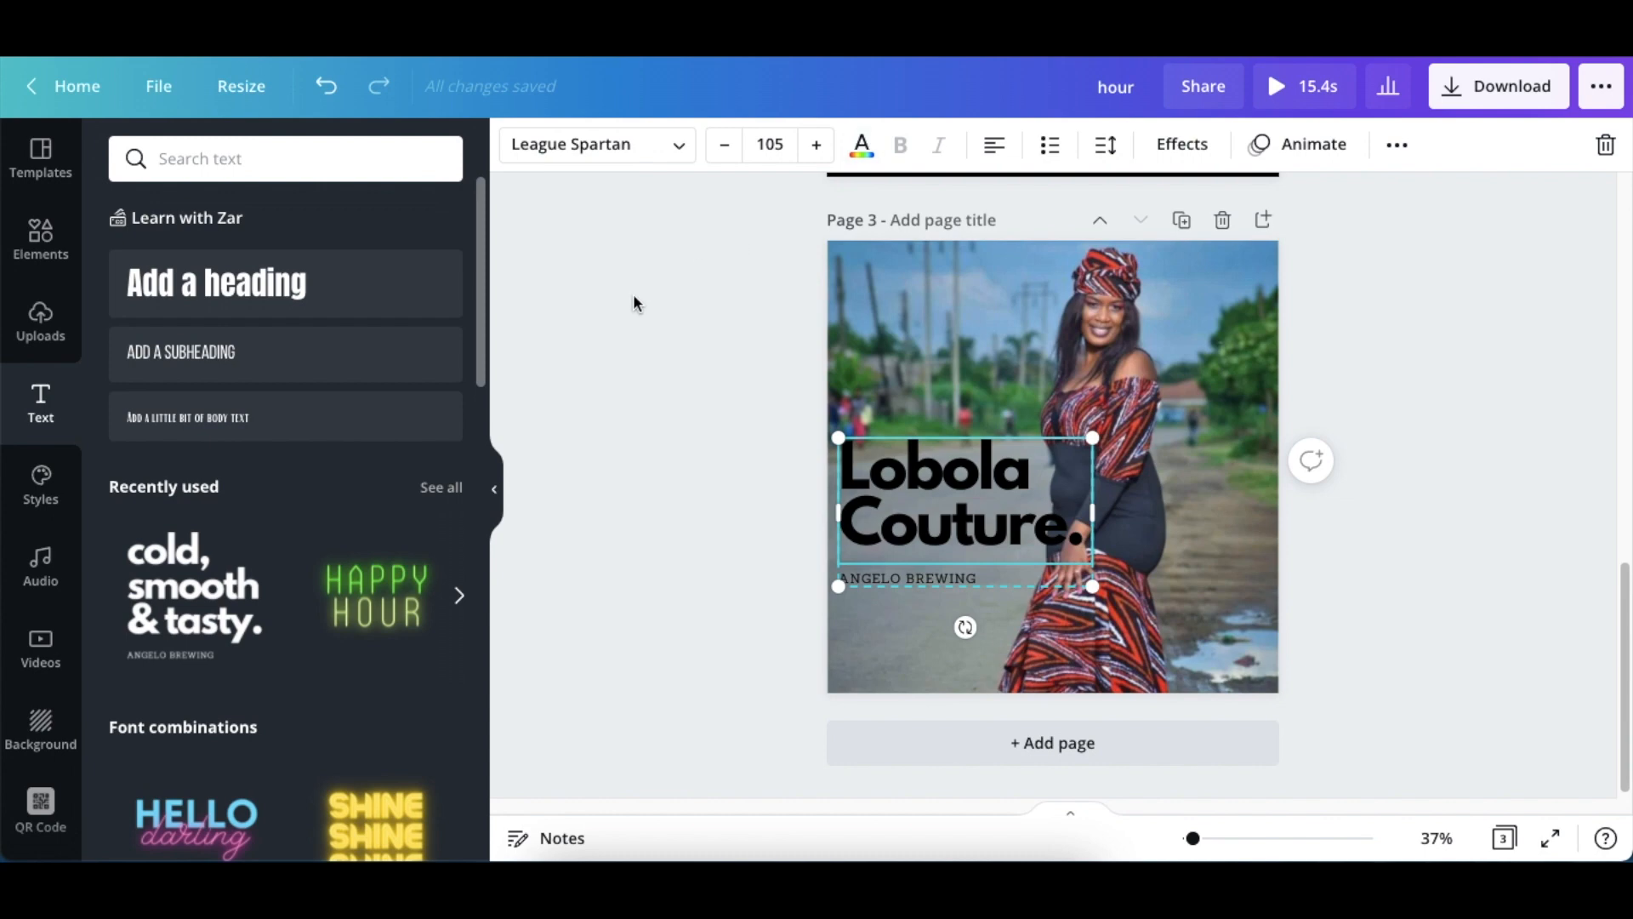
Step: Change the "Lobola Couture." headline's text colour to white
{"action": "left_click", "coordinate": [873, 158]}
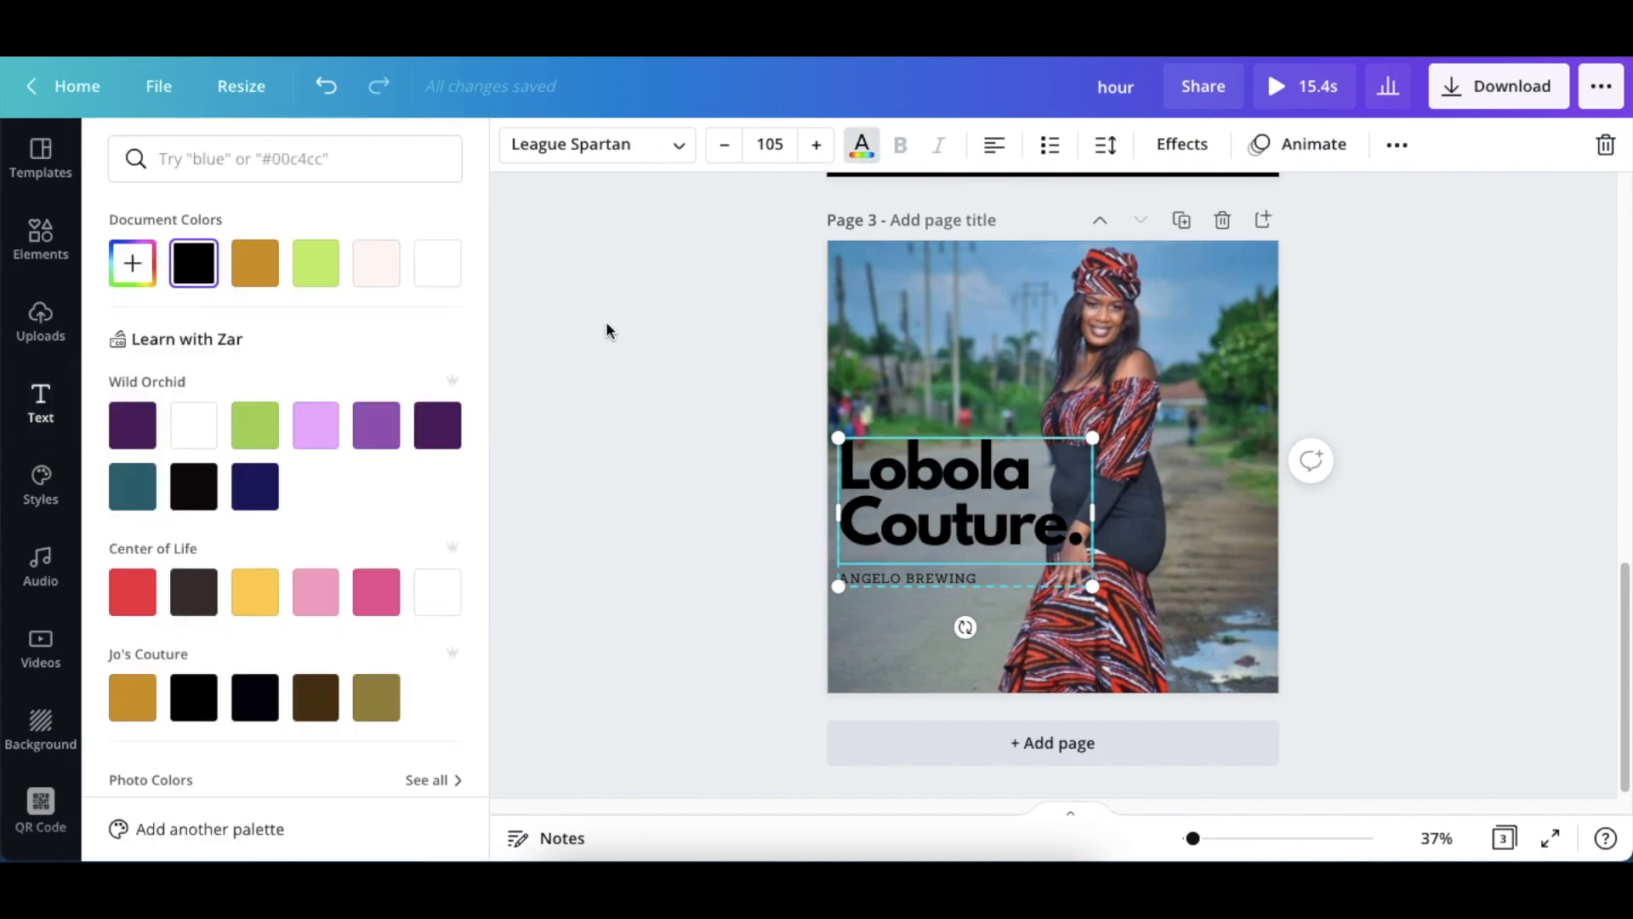
{"action": "left_click", "coordinate": [194, 424]}
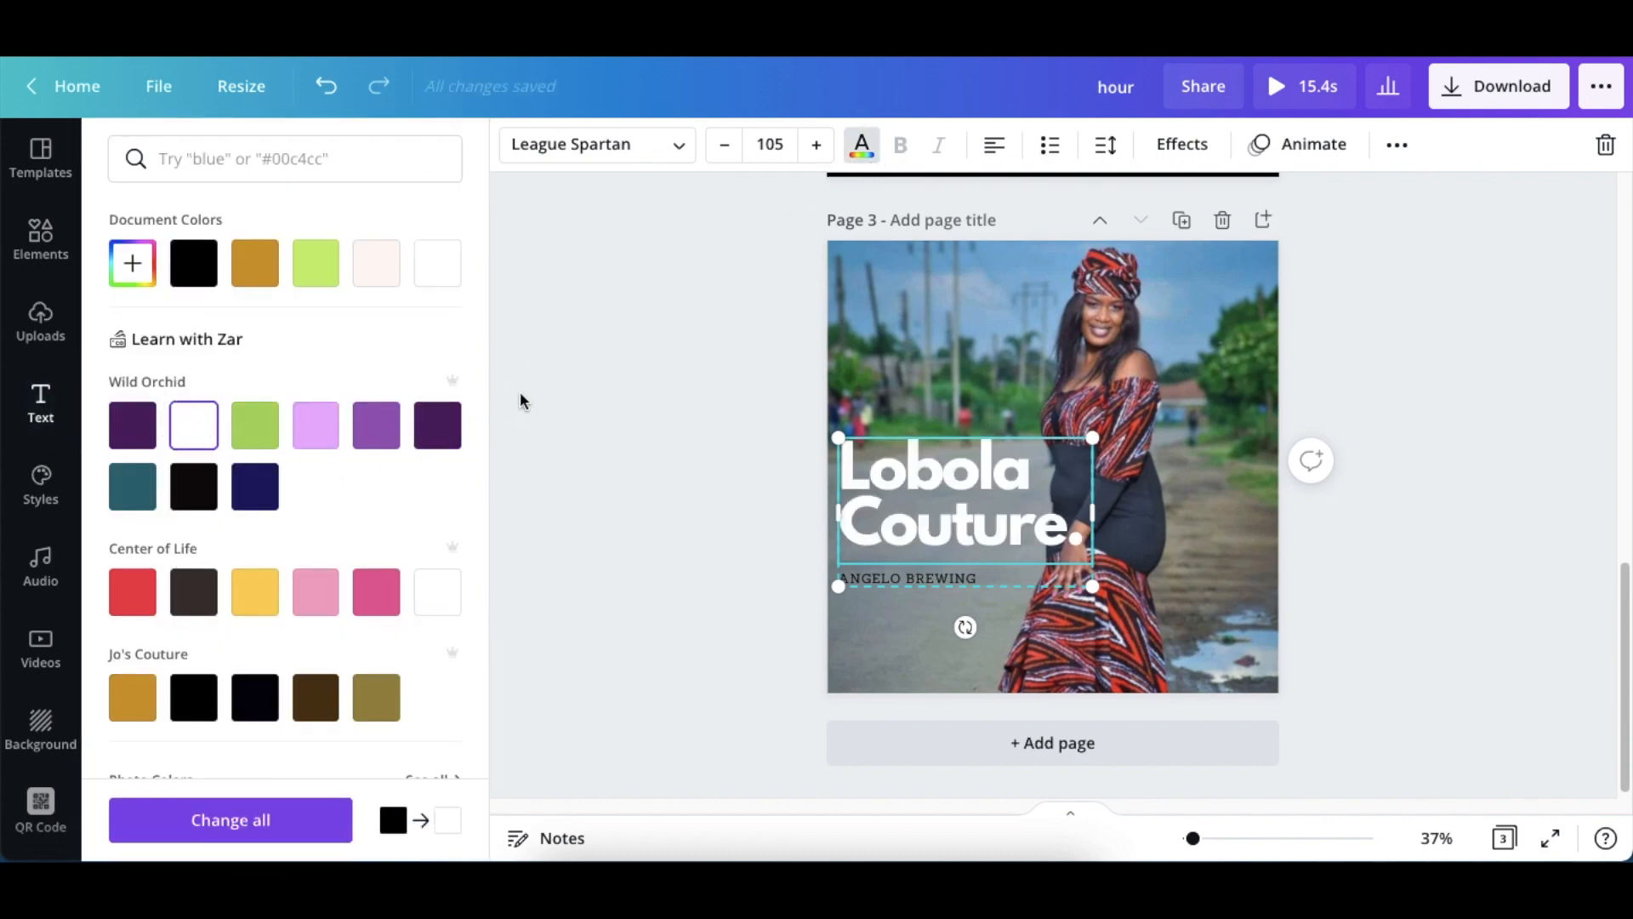
{"action": "left_click", "coordinate": [524, 393]}
Step: Replace the "ANGELO BREWING" subtitle with "DONE BY ORDER & JO'S COUTURE" and colour it white
{"action": "left_click", "coordinate": [904, 488]}
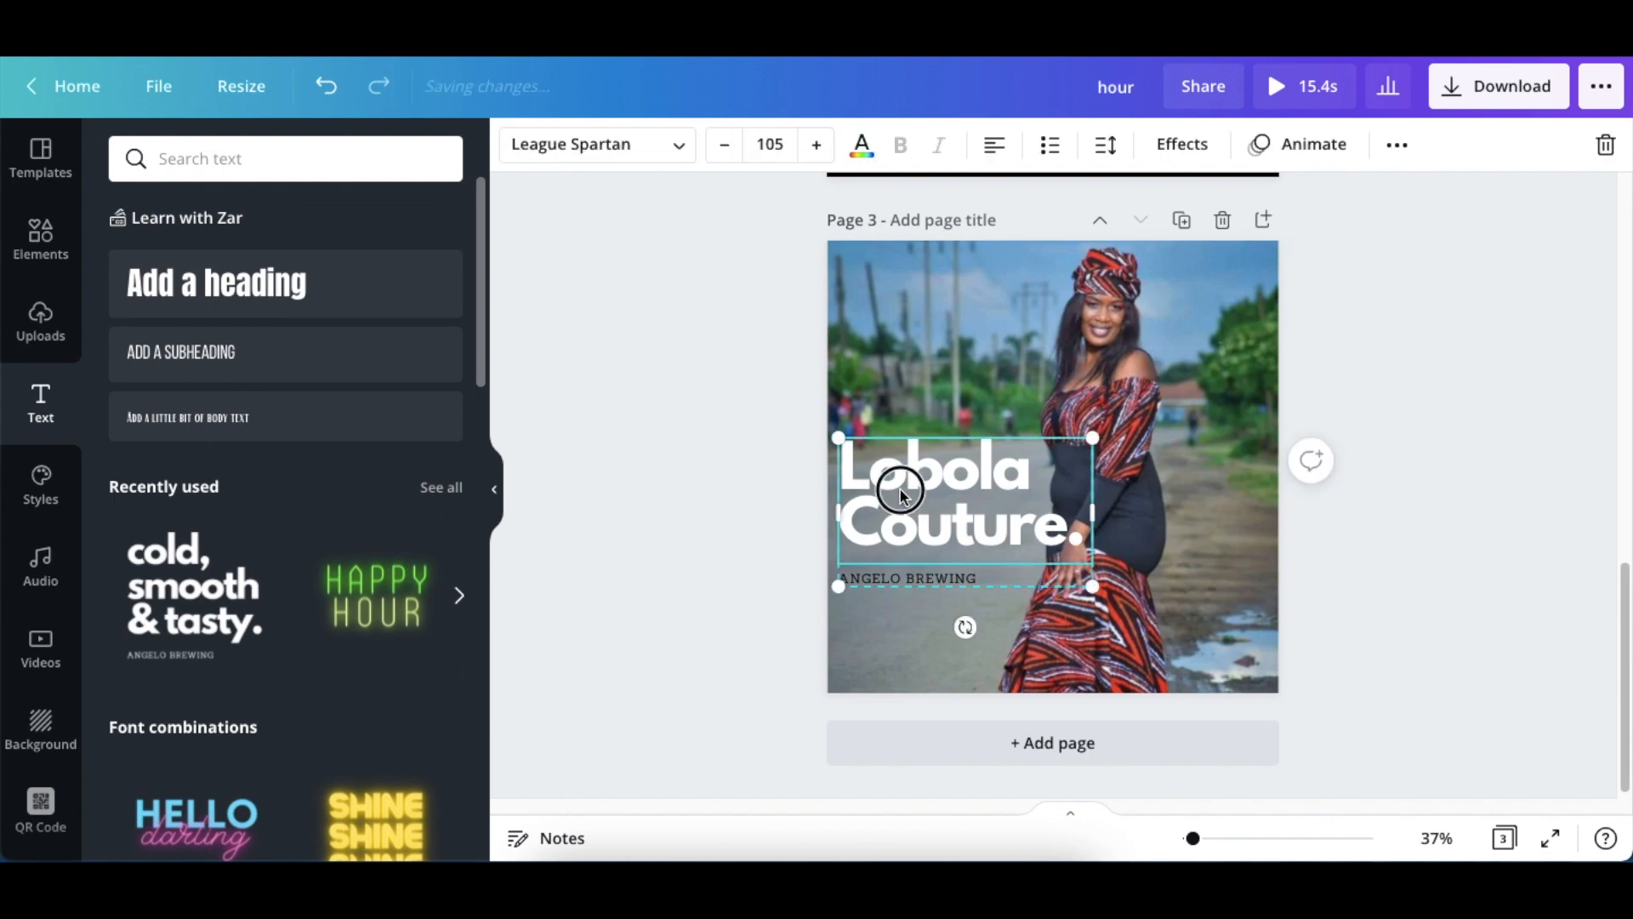
{"action": "left_click", "coordinate": [940, 581]}
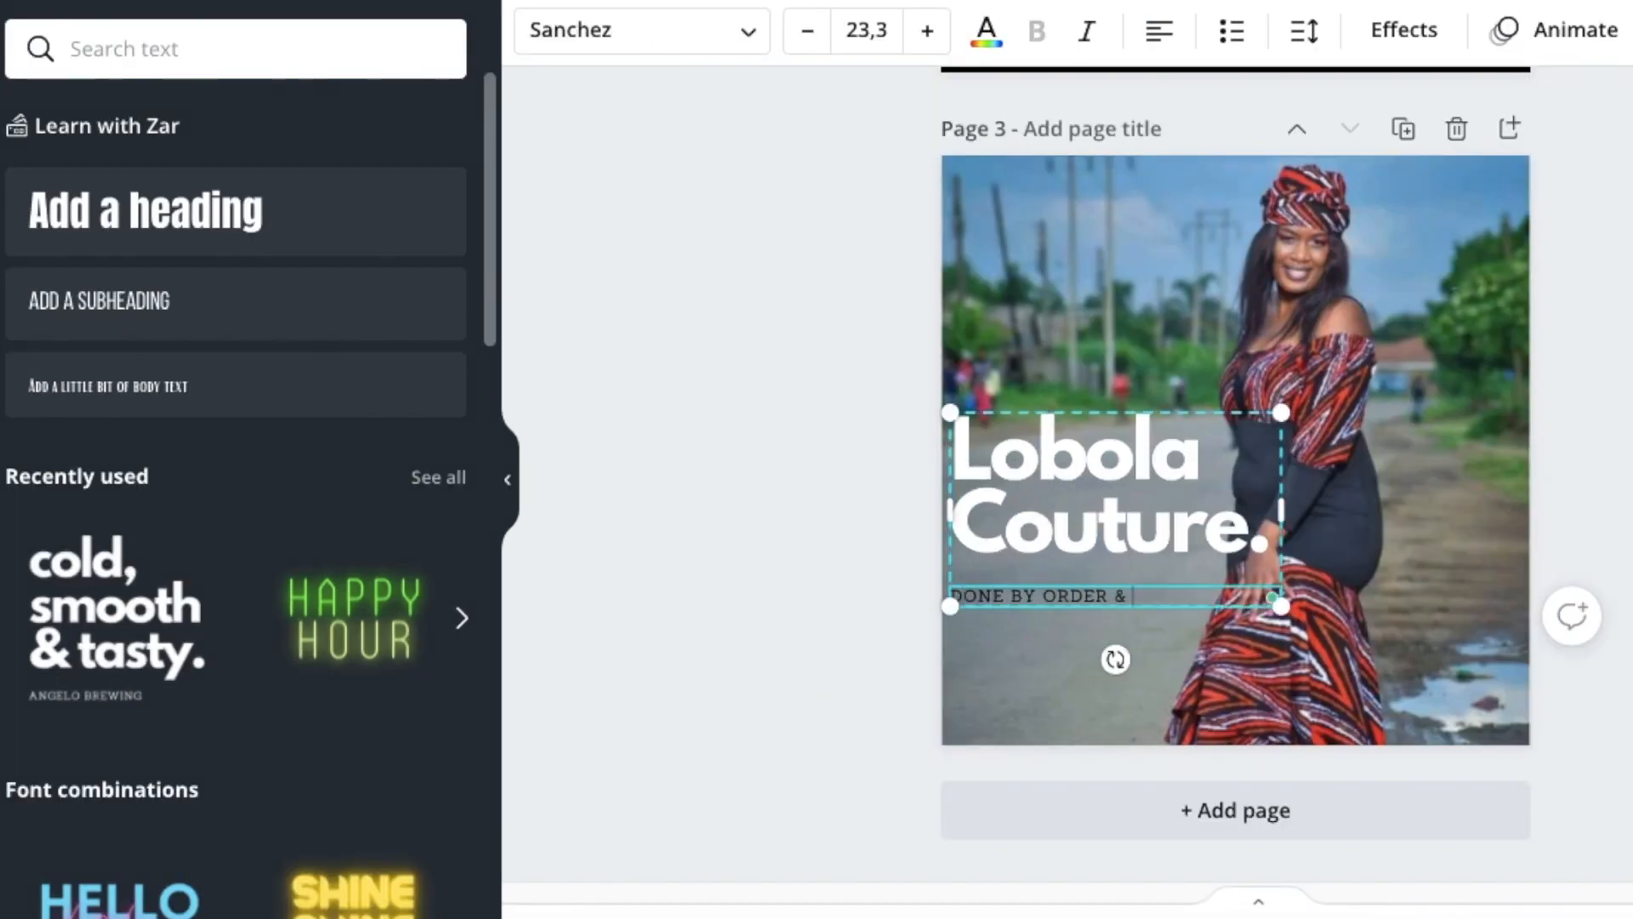
{"action": "type", "text": "TURE"}
{"action": "key", "text": "super+a"}
{"action": "left_click", "coordinate": [986, 31]}
{"action": "left_click", "coordinate": [115, 395]}
{"action": "left_click", "coordinate": [798, 241]}
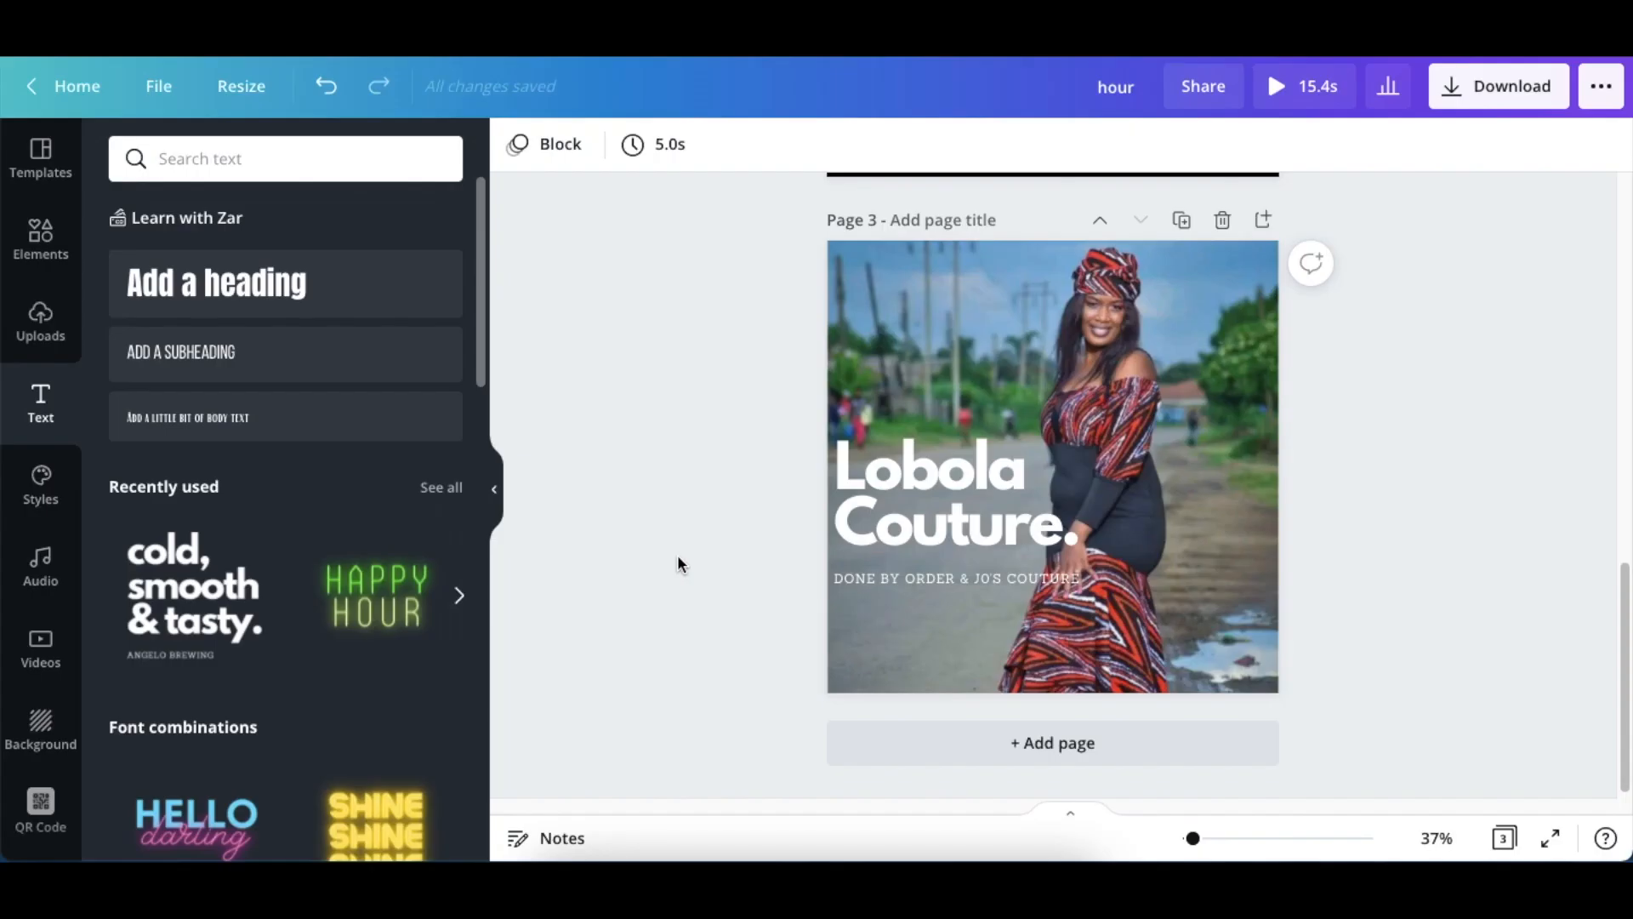
Step: Add the Jo's Couture logo to page 3 and move it to the page's bottom right corner
{"action": "left_click", "coordinate": [49, 255]}
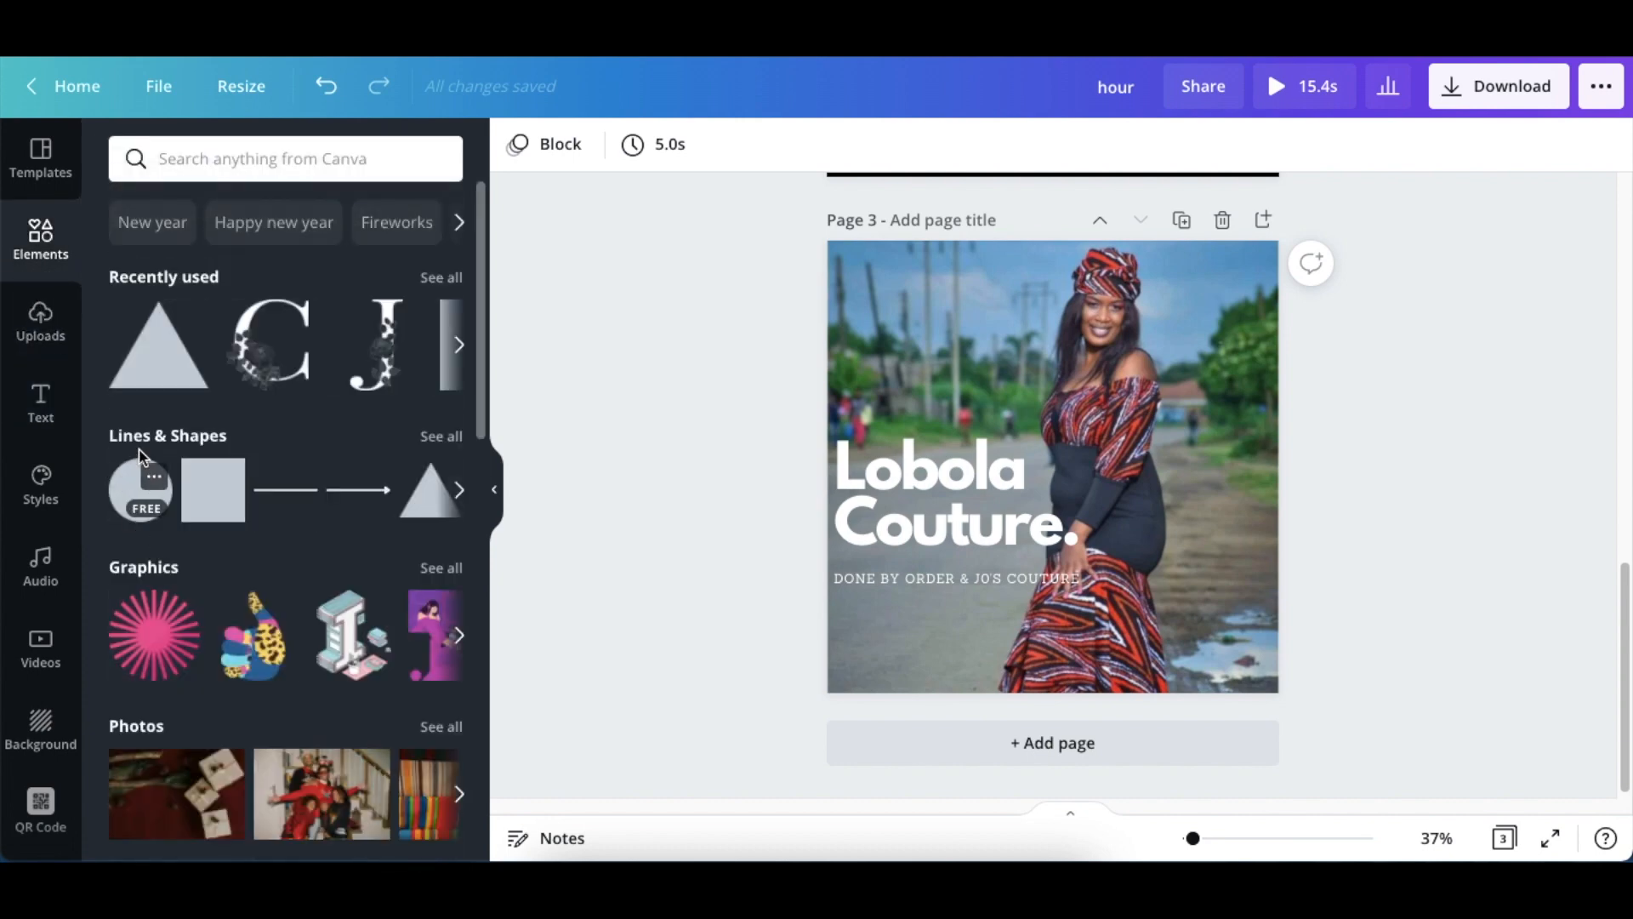
{"action": "left_click", "coordinate": [41, 322]}
{"action": "left_click", "coordinate": [178, 431]}
{"action": "left_click_drag", "start_coordinate": [1068, 473], "coordinate": [1179, 533]}
{"action": "key", "text": "super+z"}
{"action": "left_click", "coordinate": [1061, 425]}
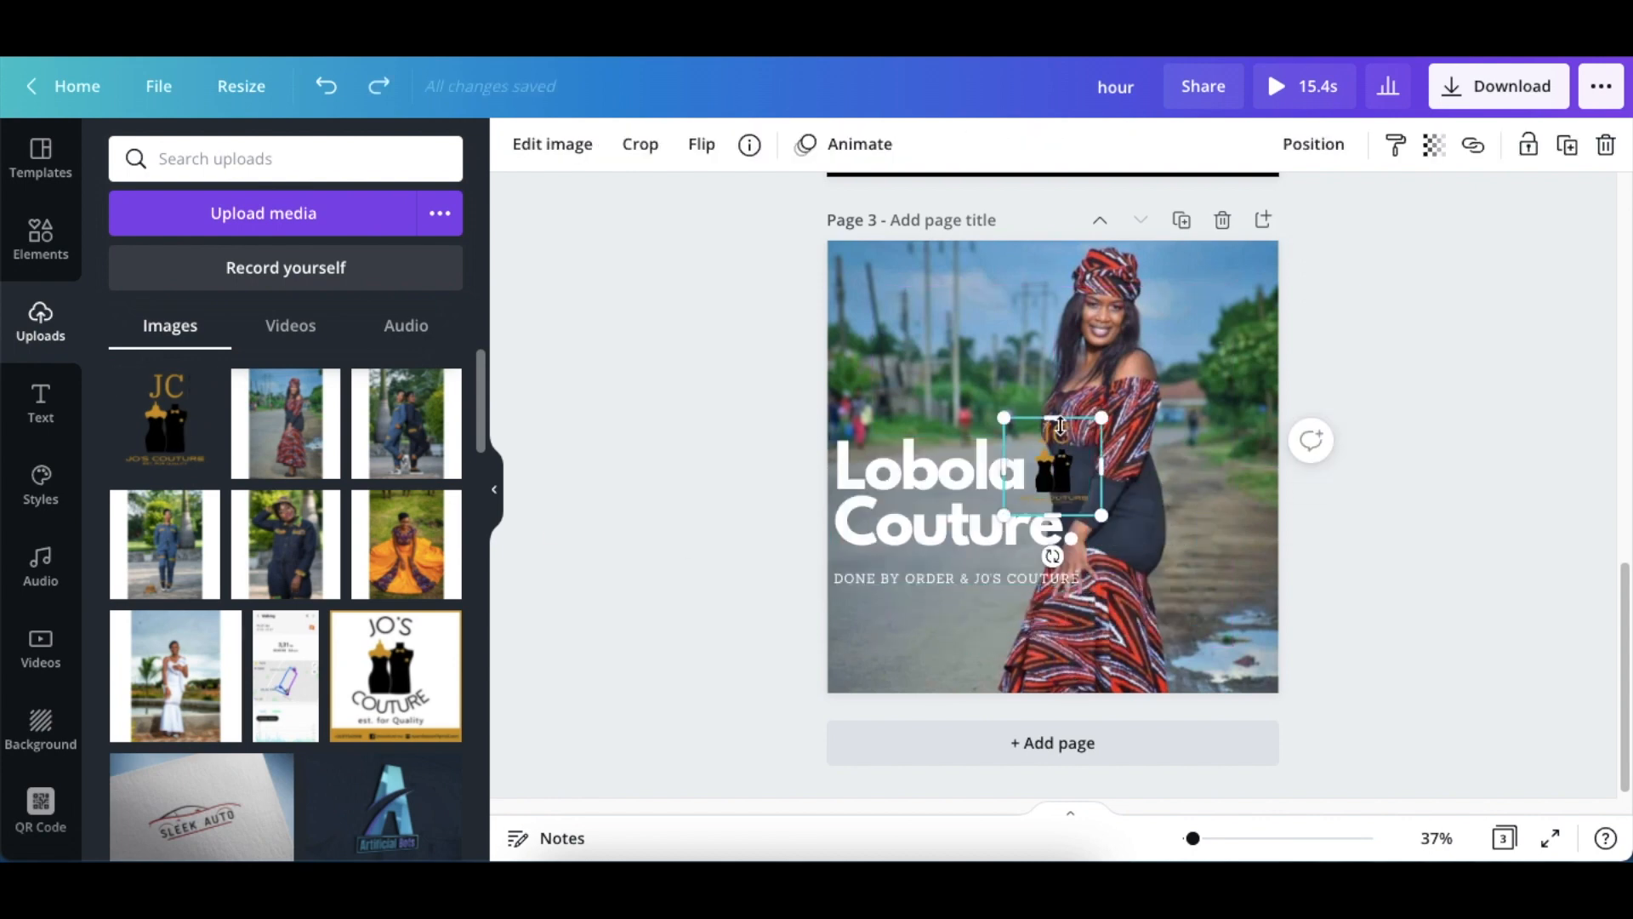
{"action": "left_click_drag", "start_coordinate": [1063, 444], "coordinate": [1240, 613]}
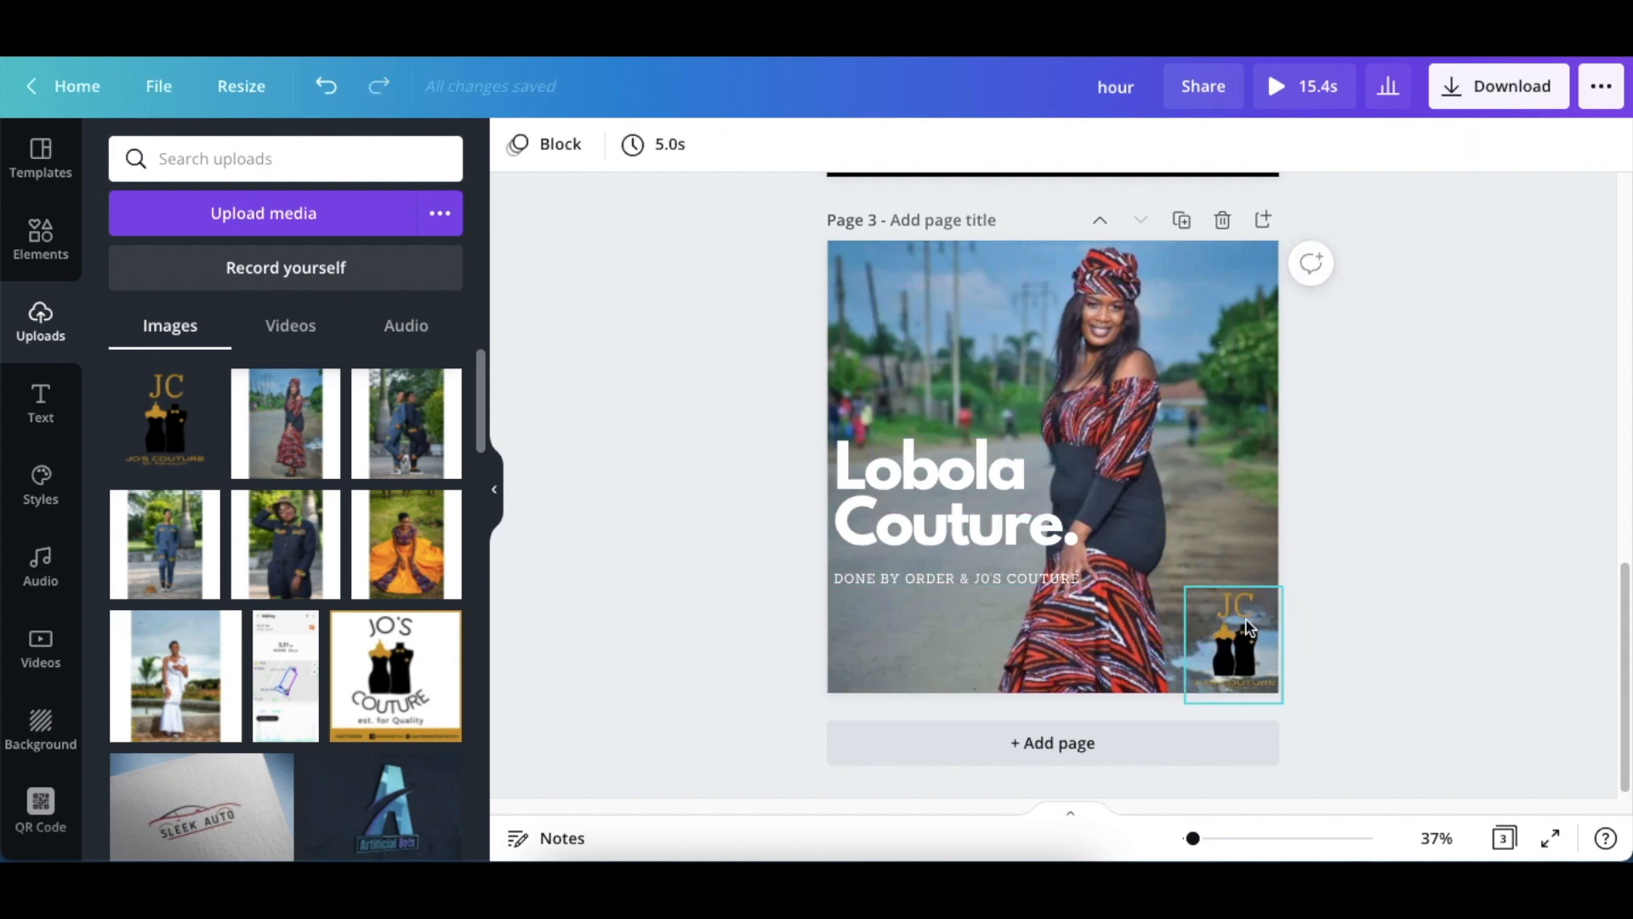
Step: Nudge the Jo's Couture logo slightly inward so it fits within page 3's right edge
{"action": "left_click", "coordinate": [1338, 455]}
{"action": "left_click_drag", "start_coordinate": [1231, 624], "coordinate": [1224, 626]}
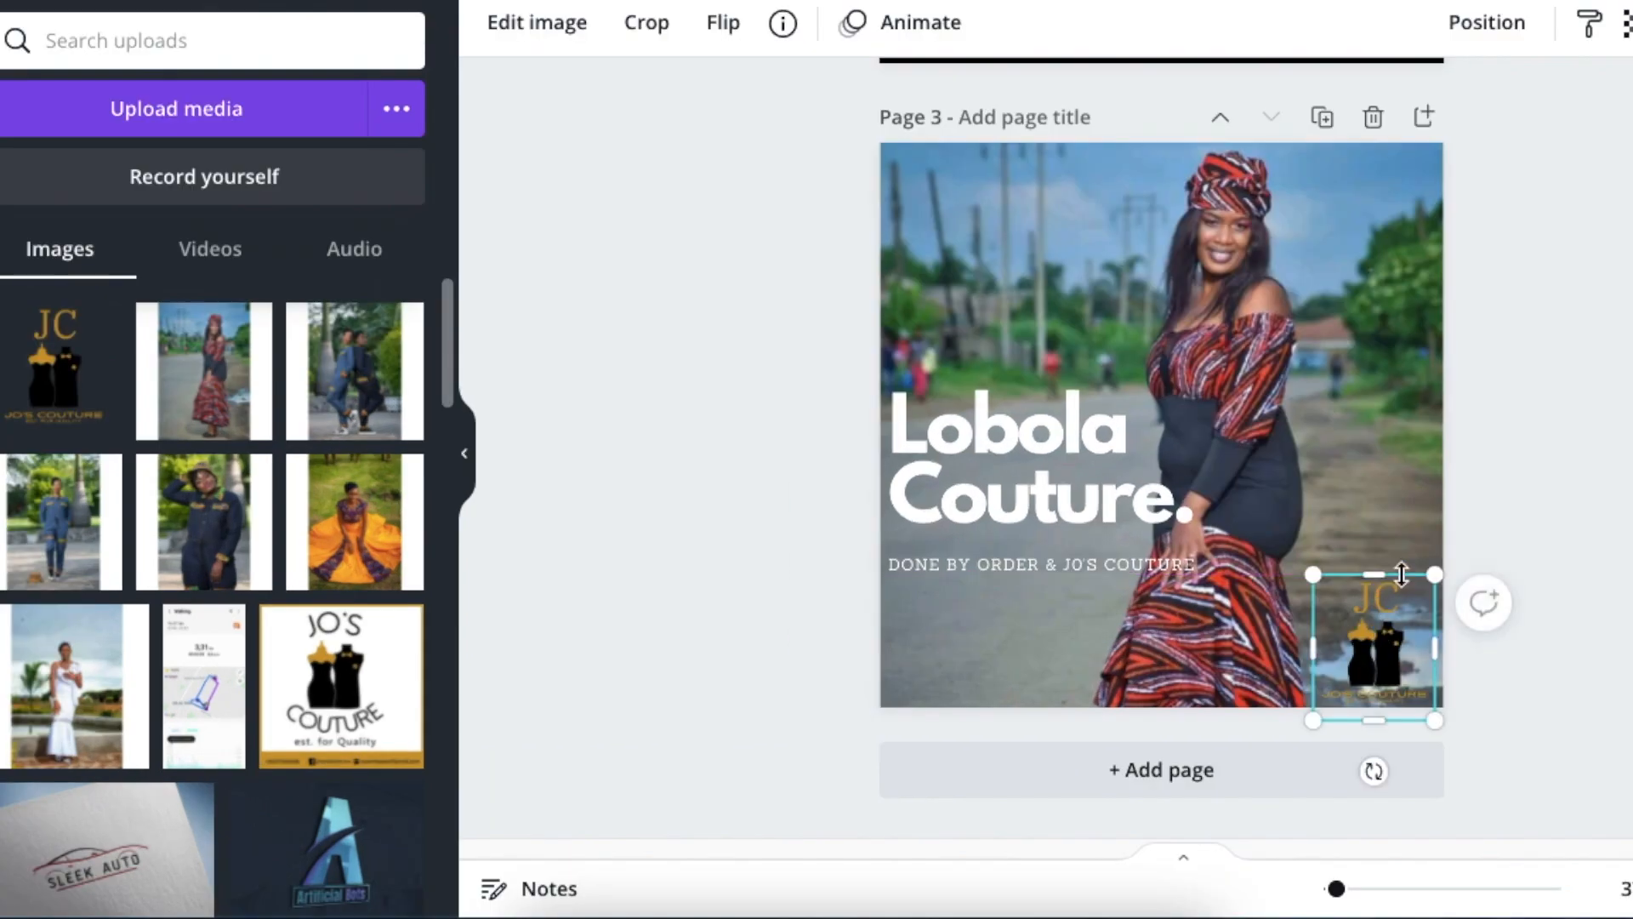
{"action": "left_click", "coordinate": [1497, 436]}
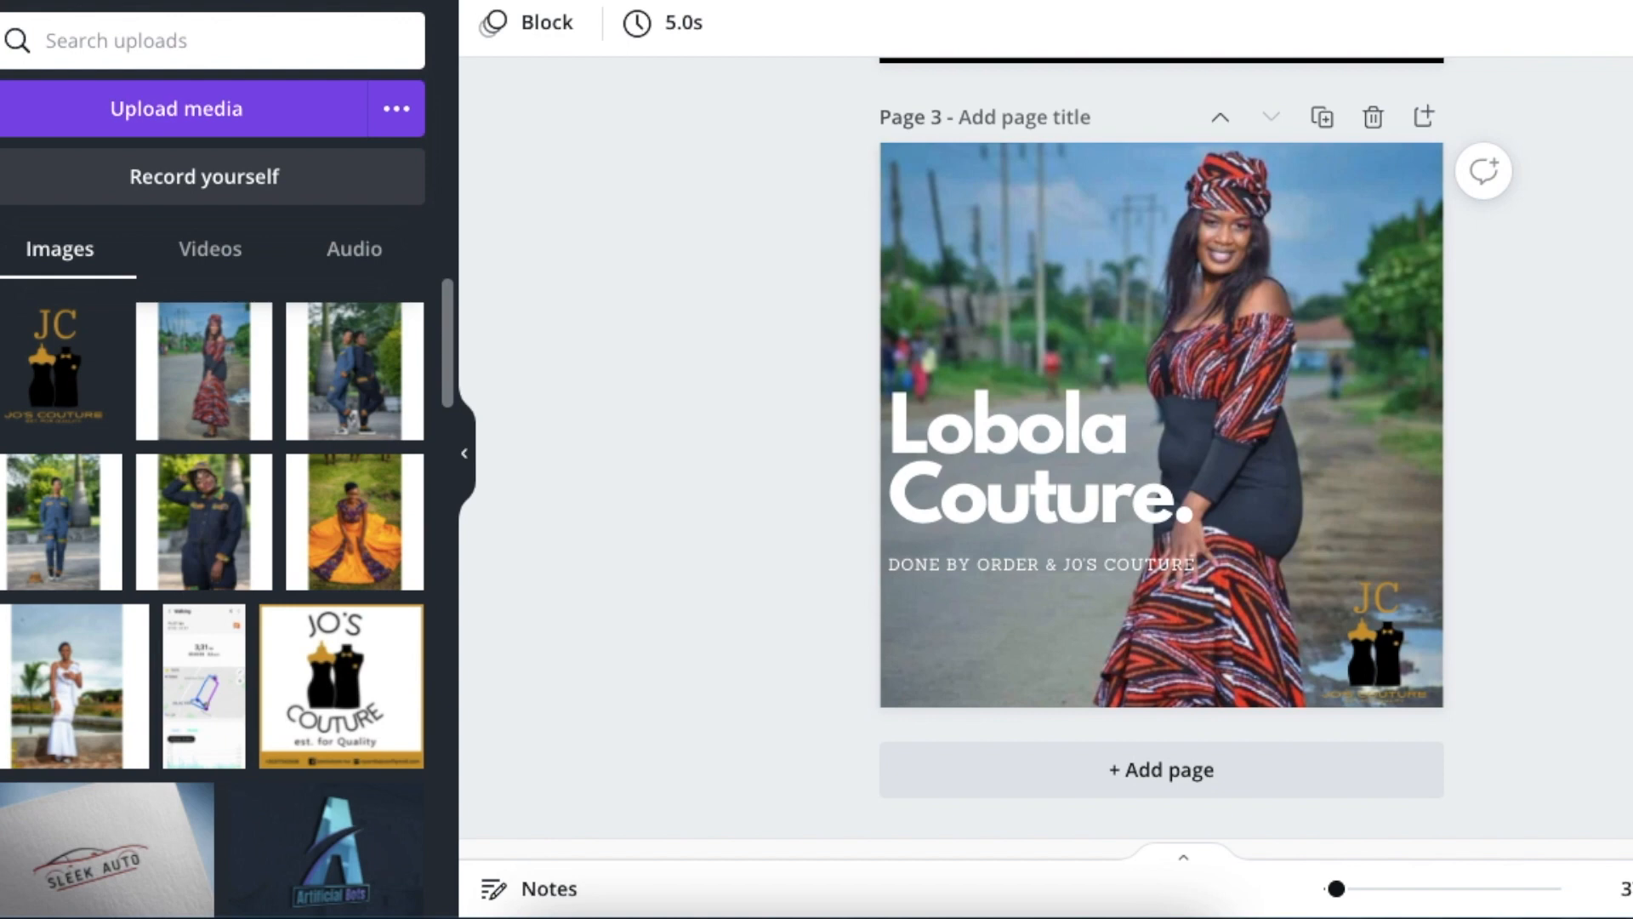
Step: Add a square shape to page 3 and resize it to cover the logo in the page's bottom right corner
{"action": "left_click", "coordinate": [113, 453]}
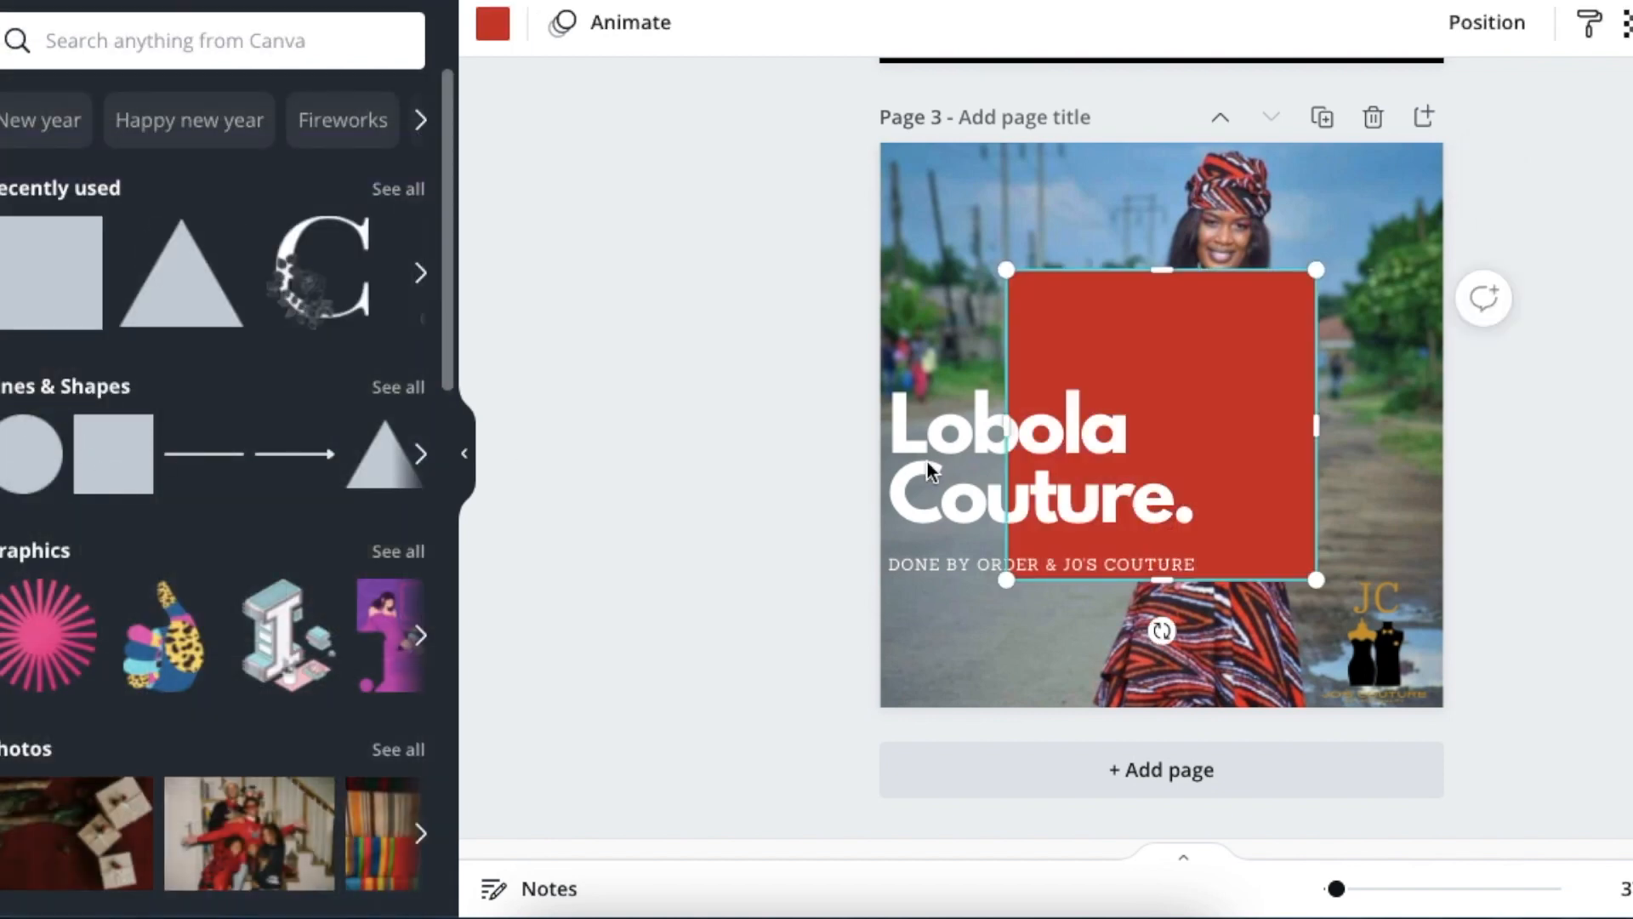
{"action": "left_click_drag", "start_coordinate": [1164, 272], "coordinate": [1162, 386]}
{"action": "left_click_drag", "start_coordinate": [1271, 475], "coordinate": [1522, 620]}
{"action": "left_click_drag", "start_coordinate": [1623, 662], "coordinate": [1445, 662]}
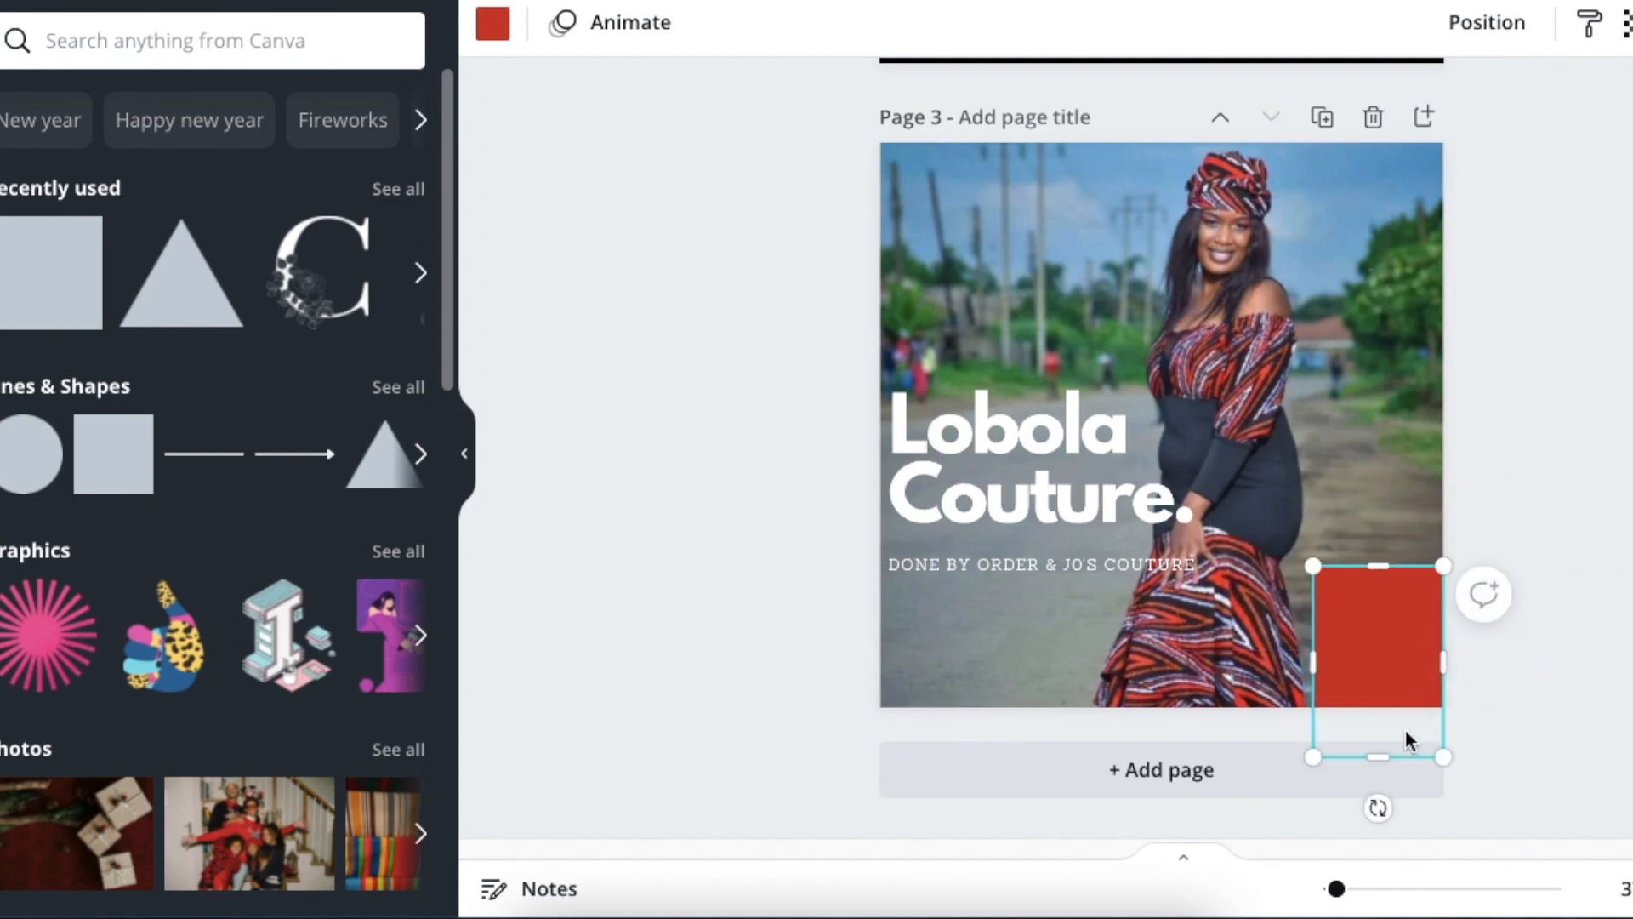
{"action": "left_click_drag", "start_coordinate": [1381, 754], "coordinate": [1381, 707]}
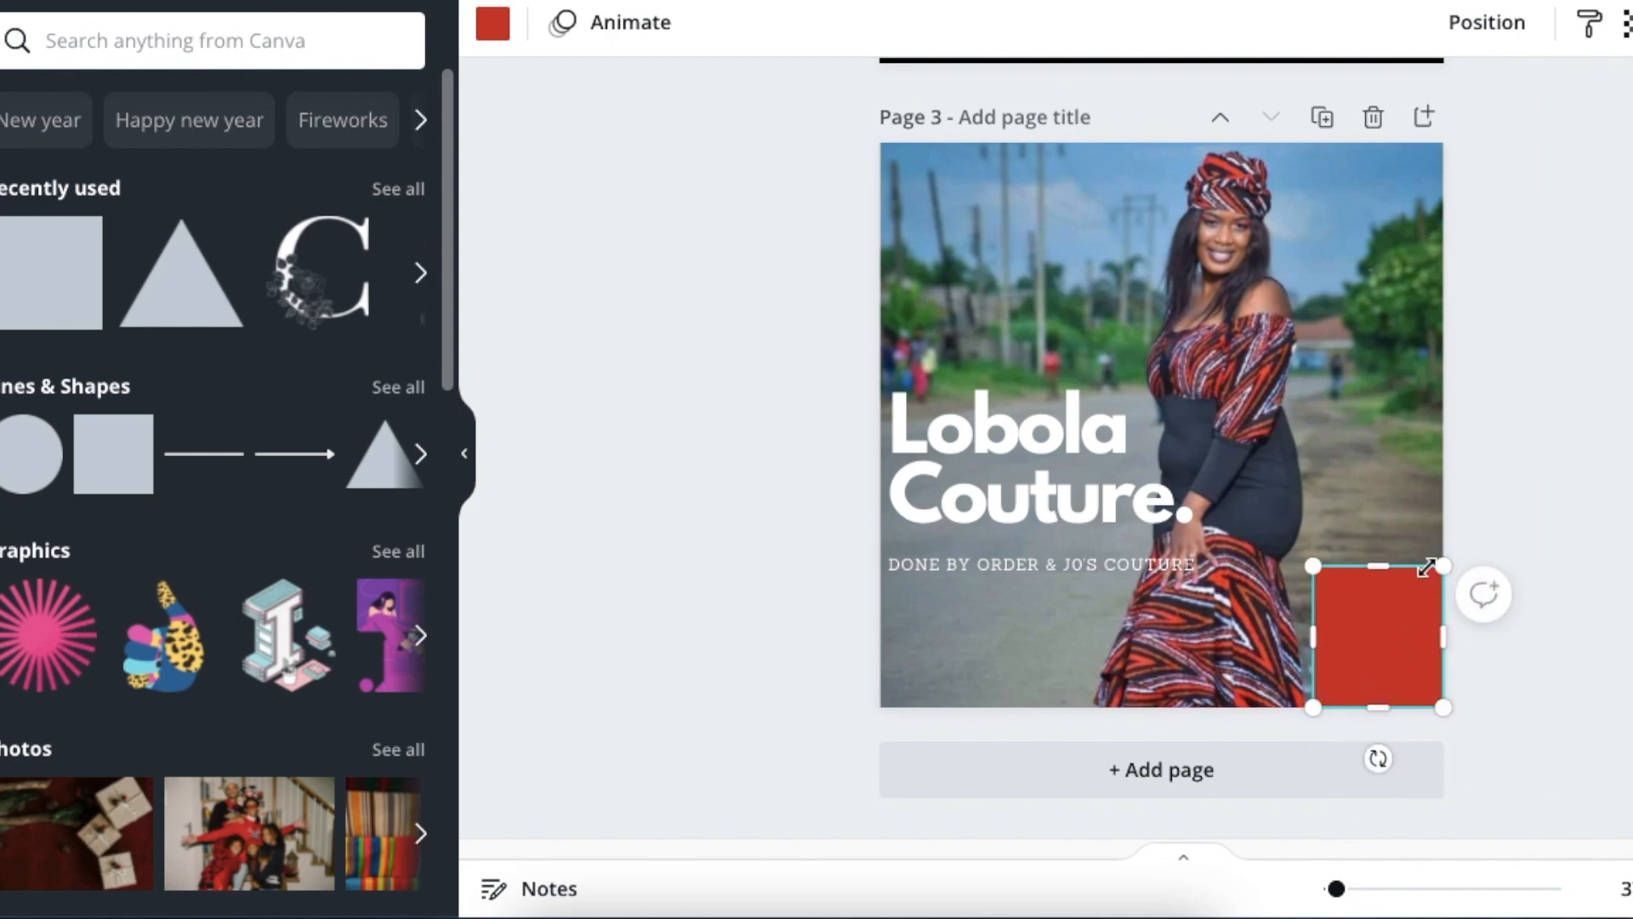
Step: Set the square's transparency to 65 and its colour to black
{"action": "left_click", "coordinate": [493, 26]}
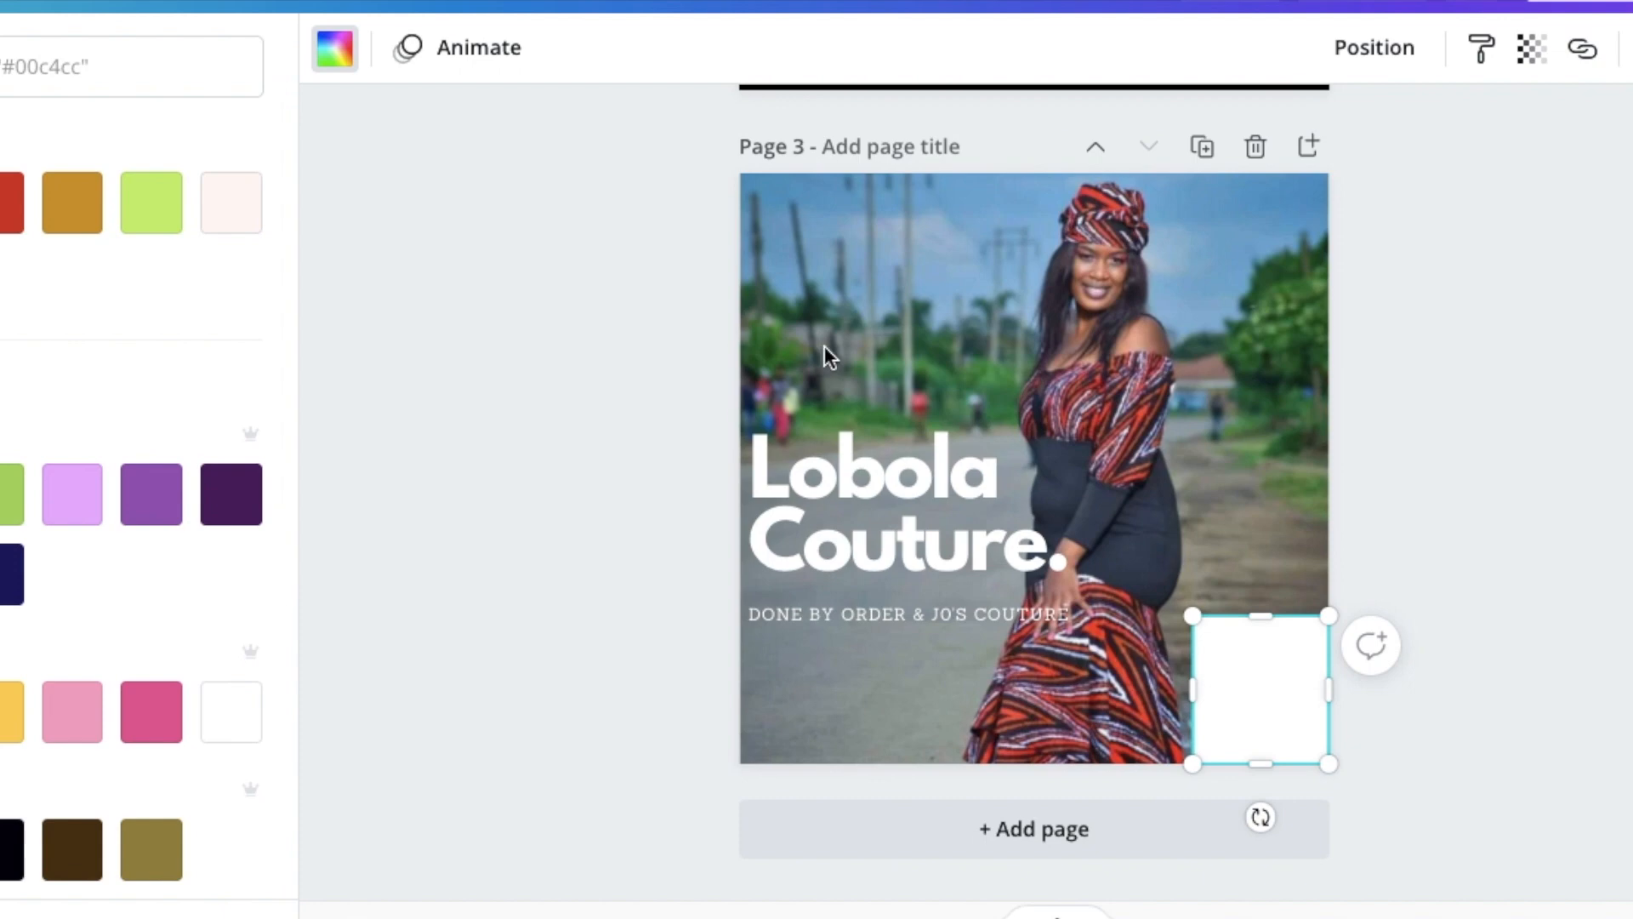
{"action": "left_click", "coordinate": [1531, 50]}
{"action": "left_click_drag", "start_coordinate": [1438, 143], "coordinate": [1372, 169]}
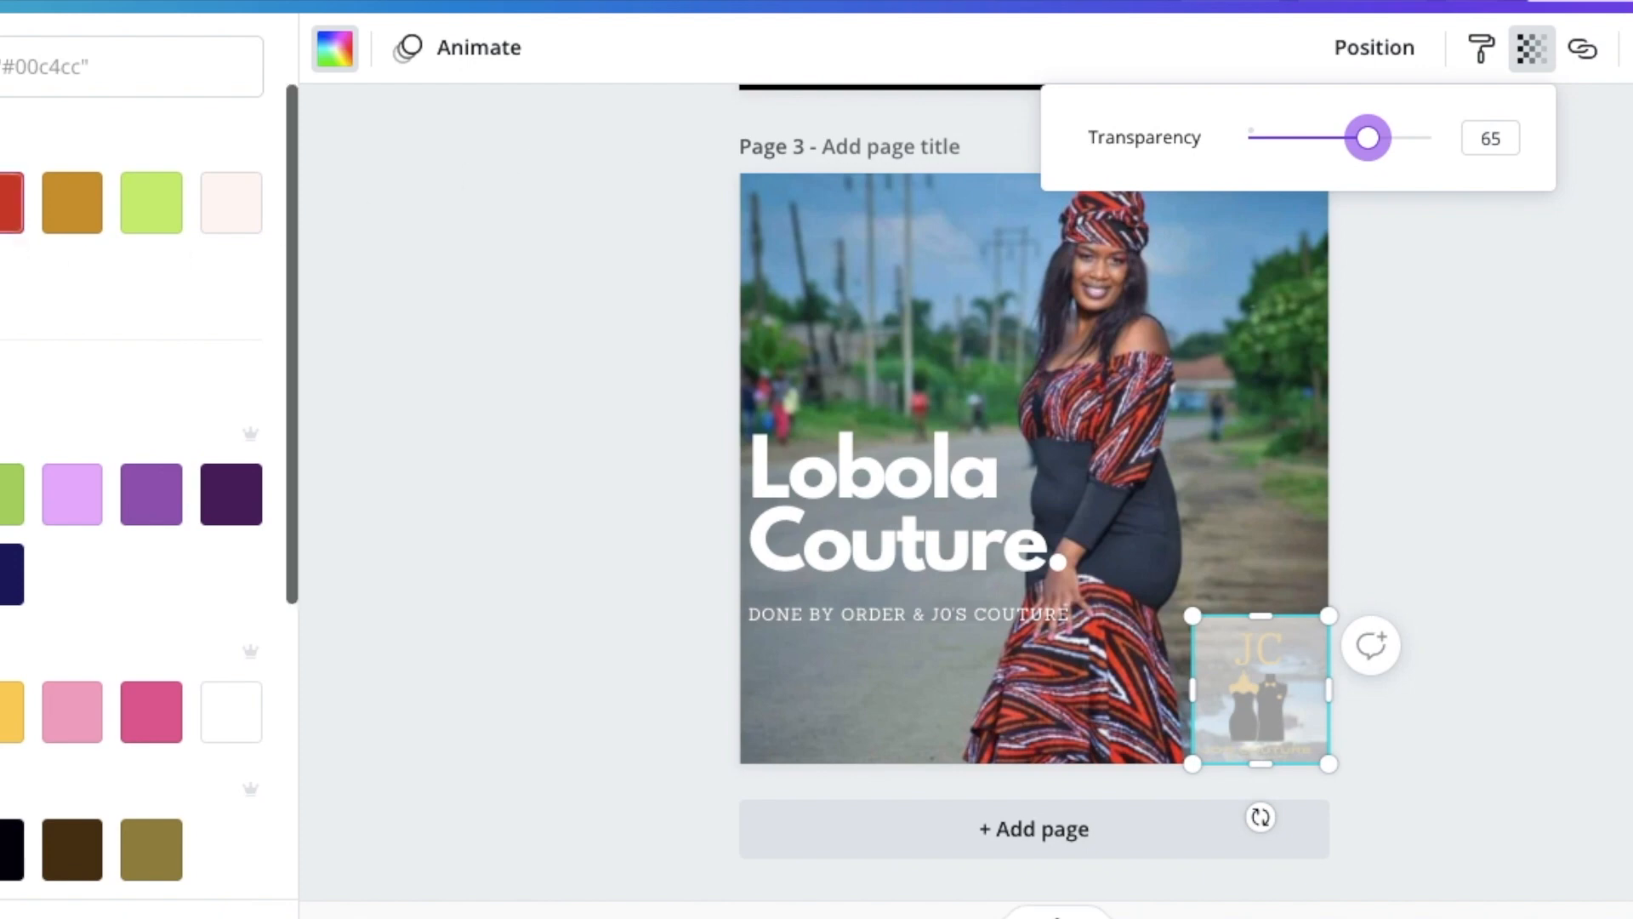
{"action": "left_click", "coordinate": [0, 202]}
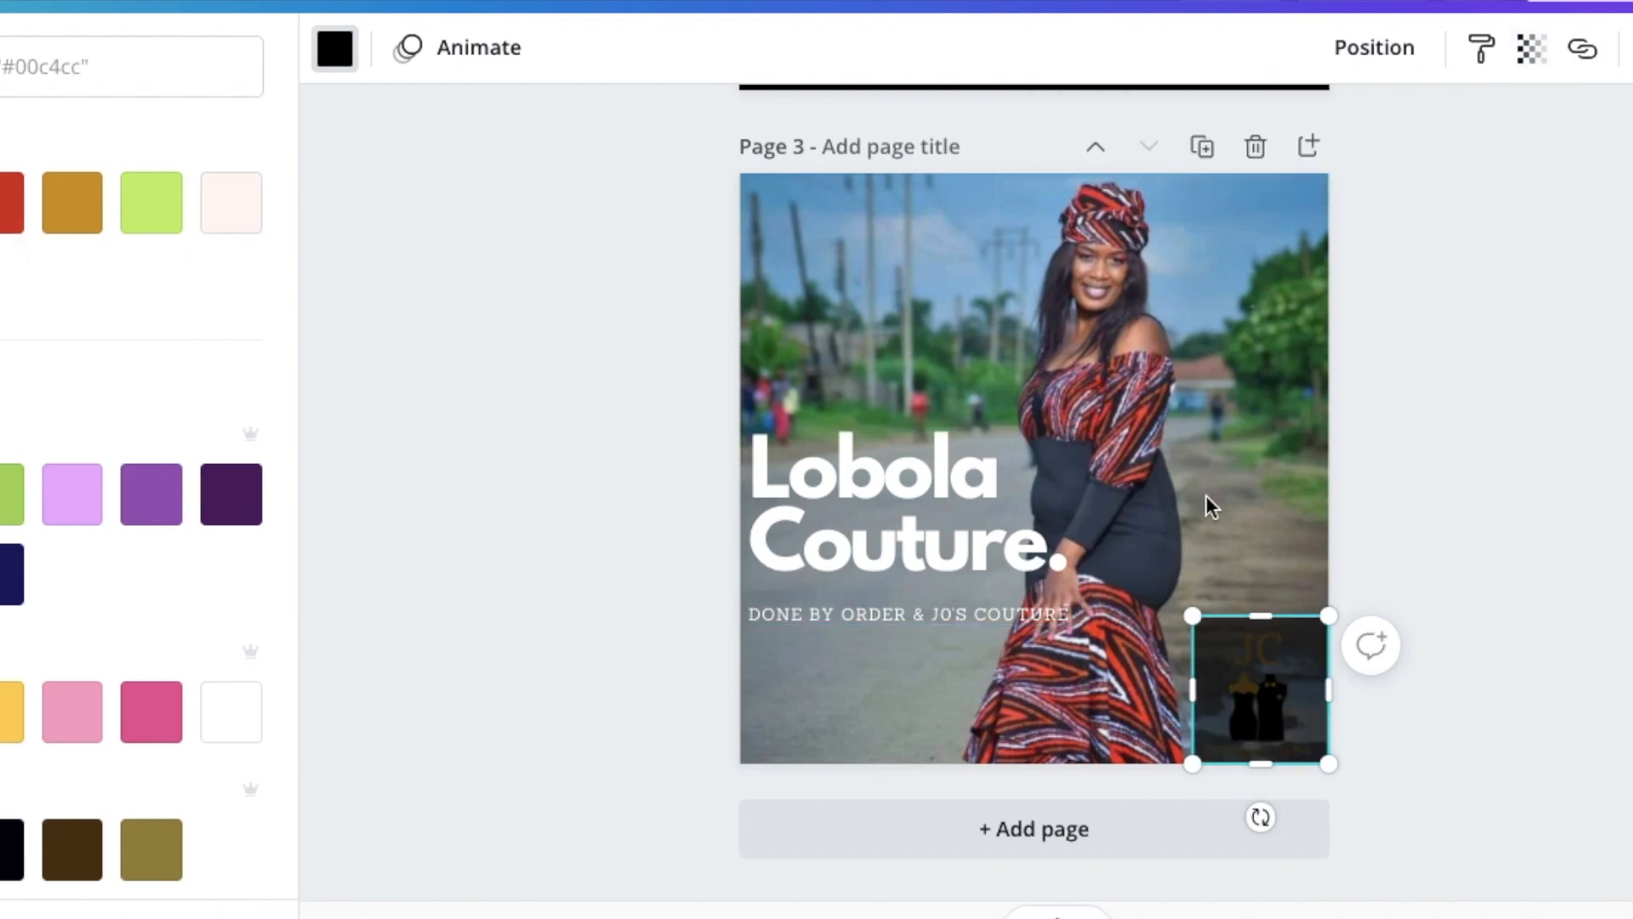
Step: Send the black square backward so it sits behind the logo
{"action": "left_click", "coordinate": [1373, 47]}
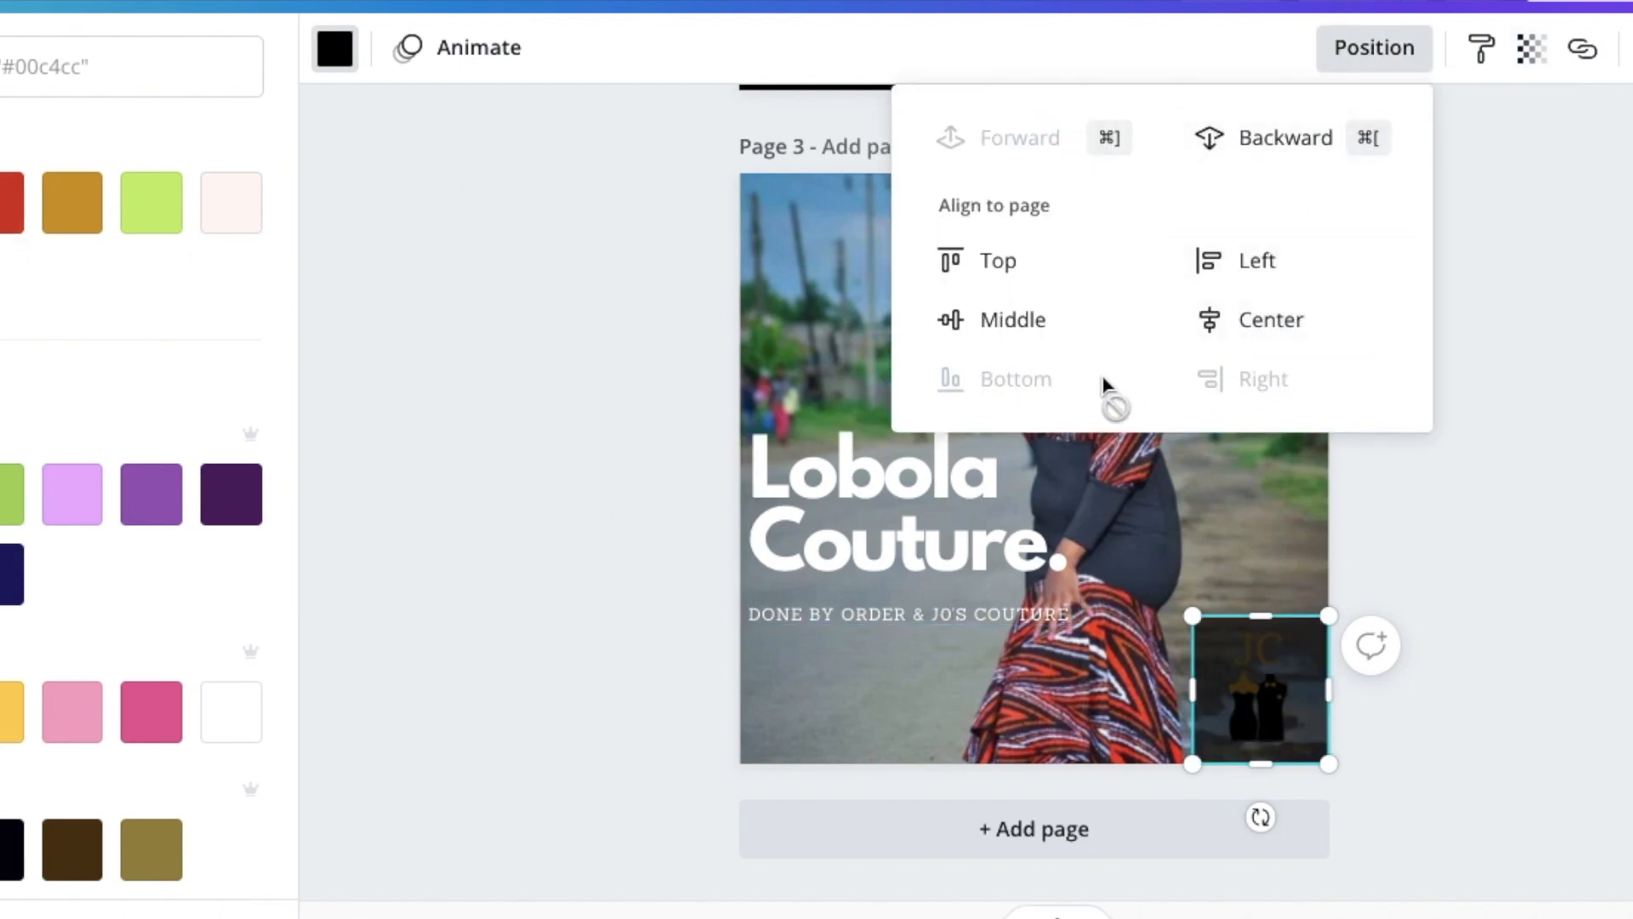
{"action": "left_click", "coordinate": [1282, 146]}
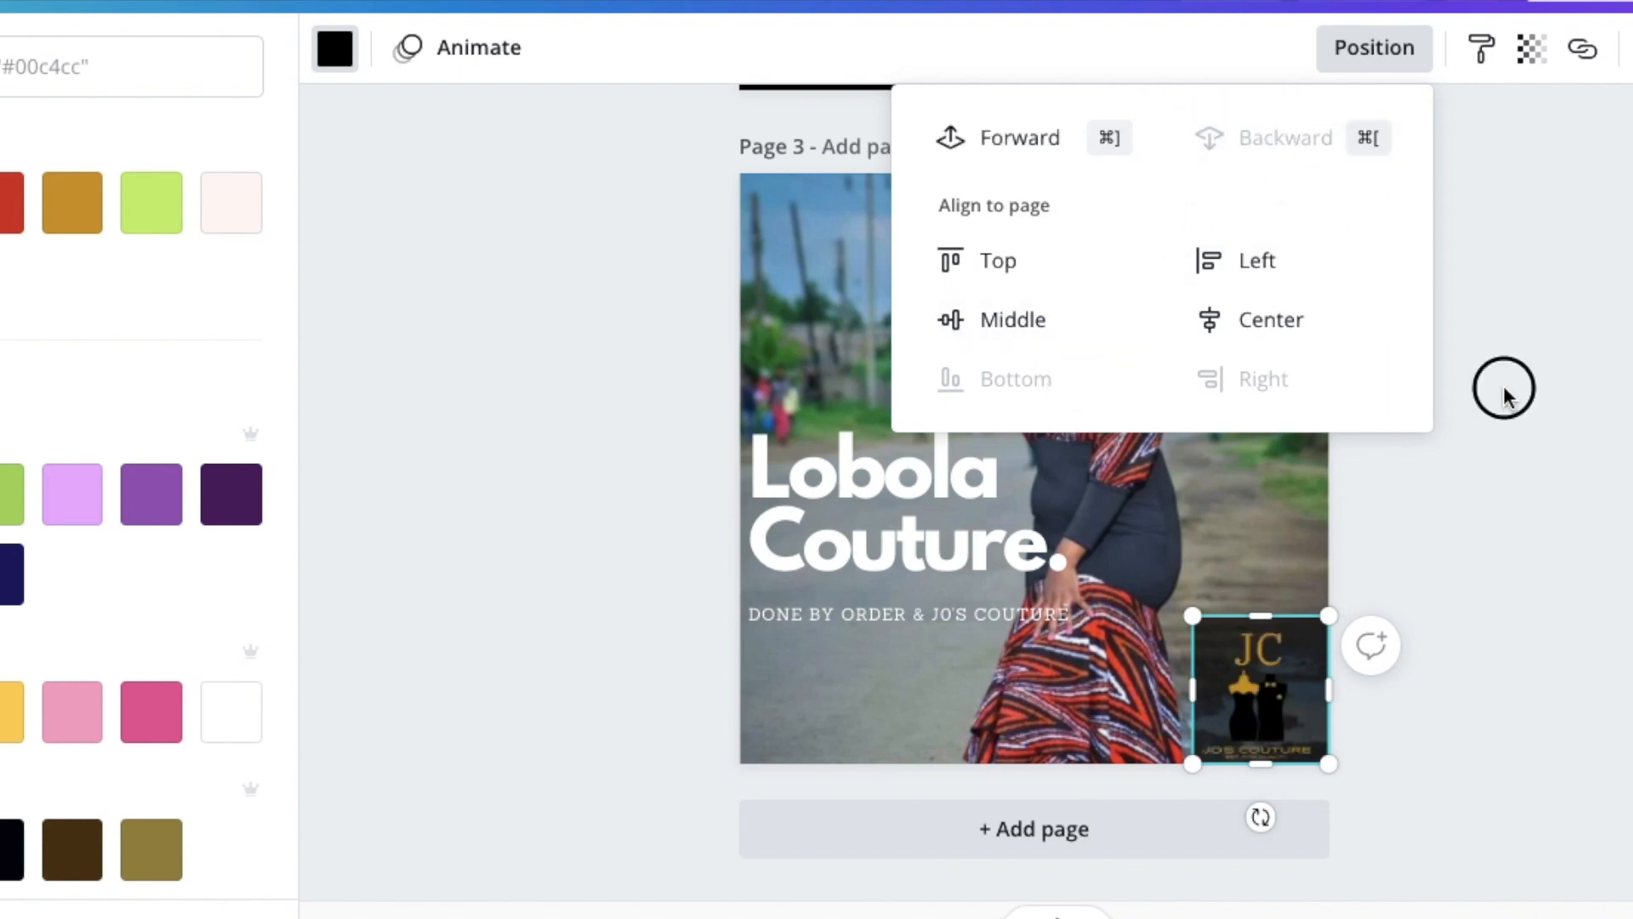
{"action": "left_click", "coordinate": [1493, 462]}
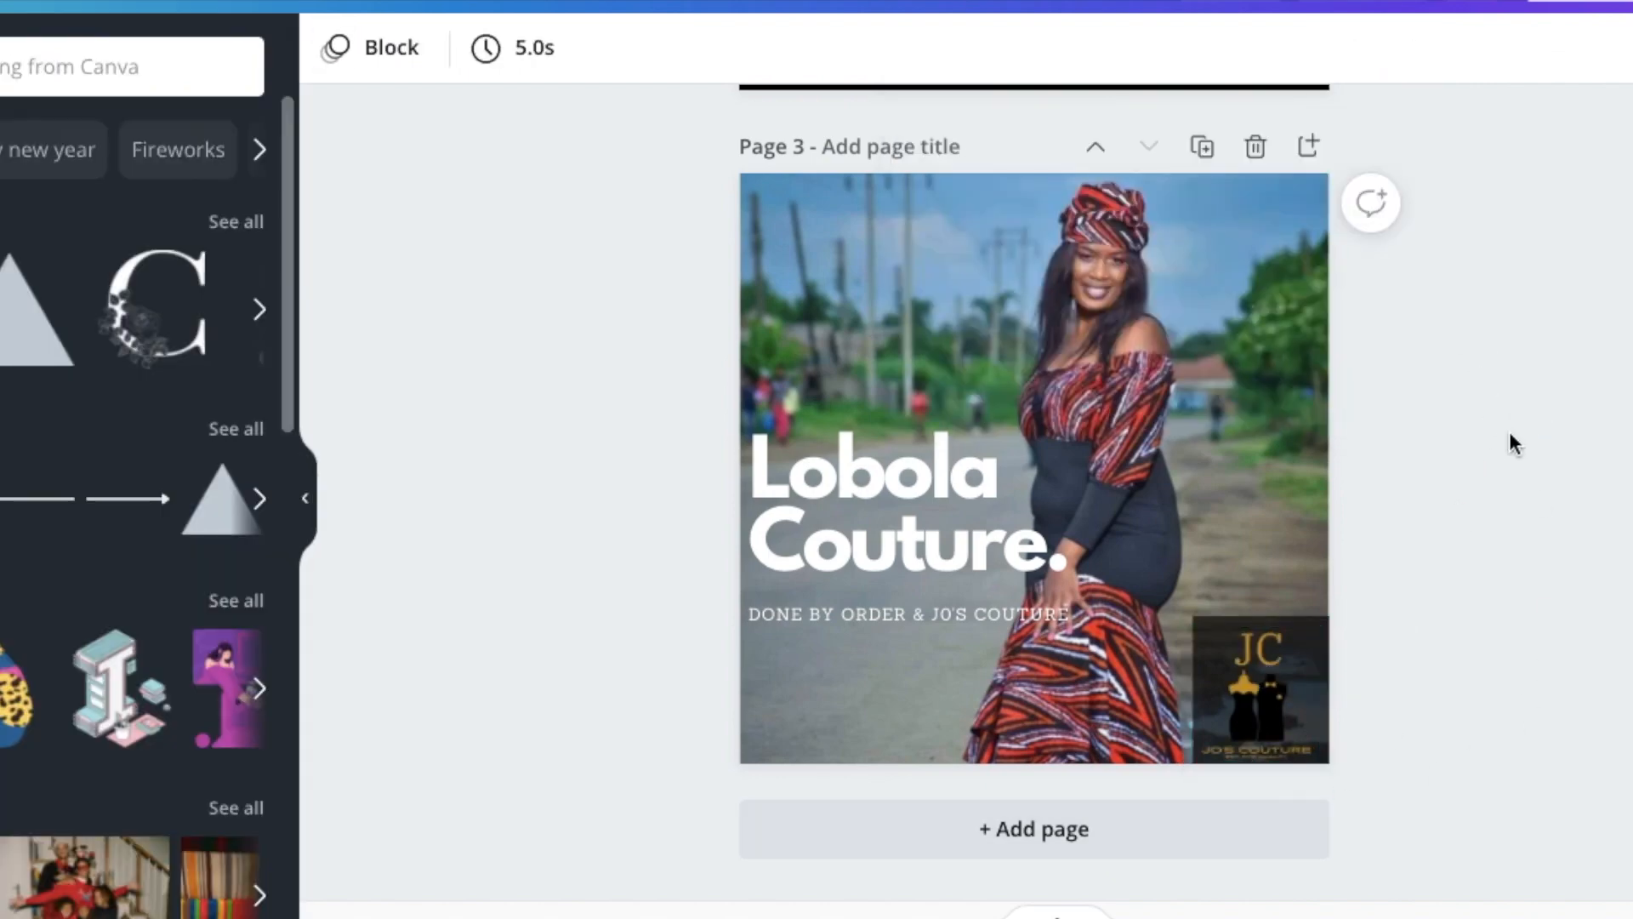
Step: Nudge the page 3 logo upward in small steps within the black square
{"action": "left_click", "coordinate": [1248, 667]}
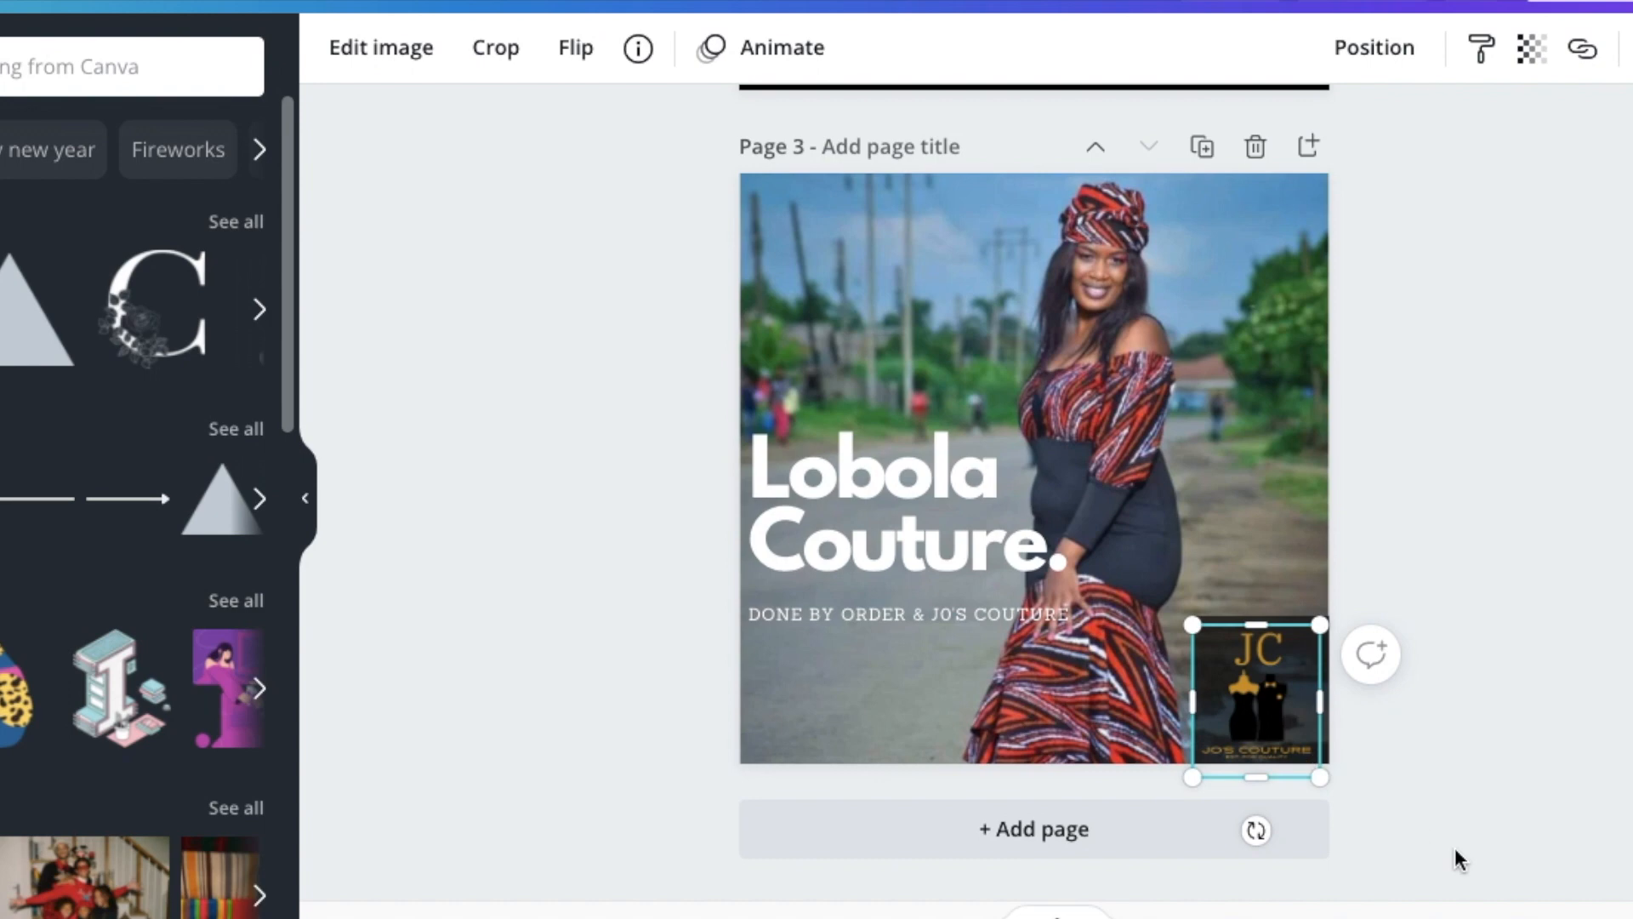
{"action": "key", "text": "Up"}
{"action": "key", "text": "Up"}
{"action": "key", "text": "Up"}
{"action": "key", "text": "Up"}
{"action": "key", "text": "Up"}
{"action": "key", "text": "Up"}
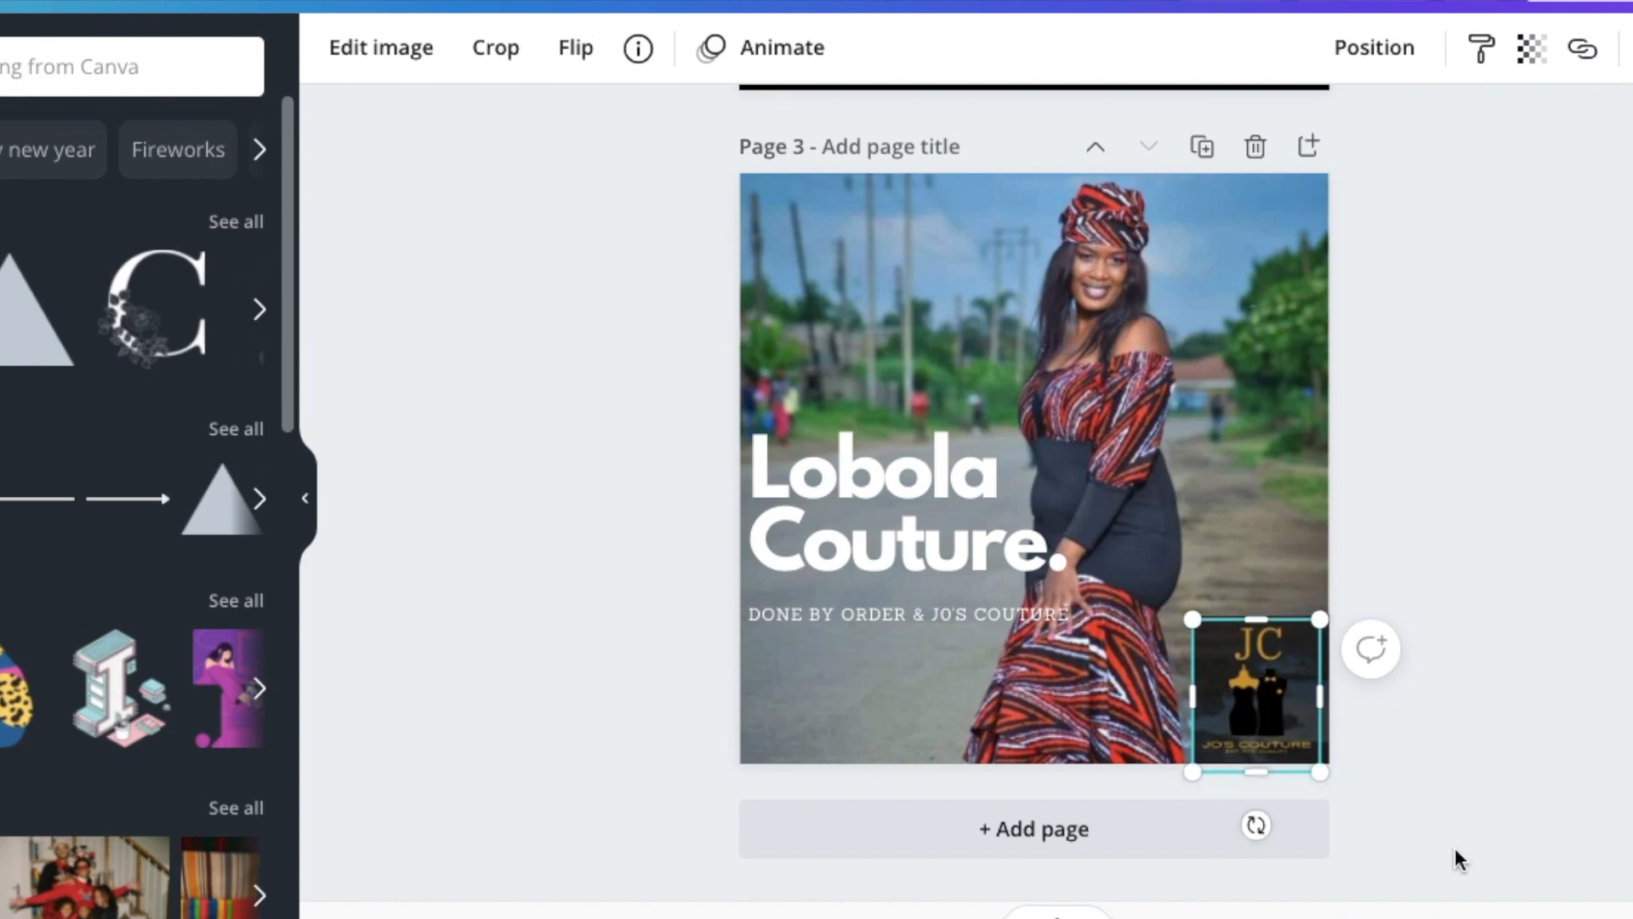
{"action": "left_click", "coordinate": [1514, 268]}
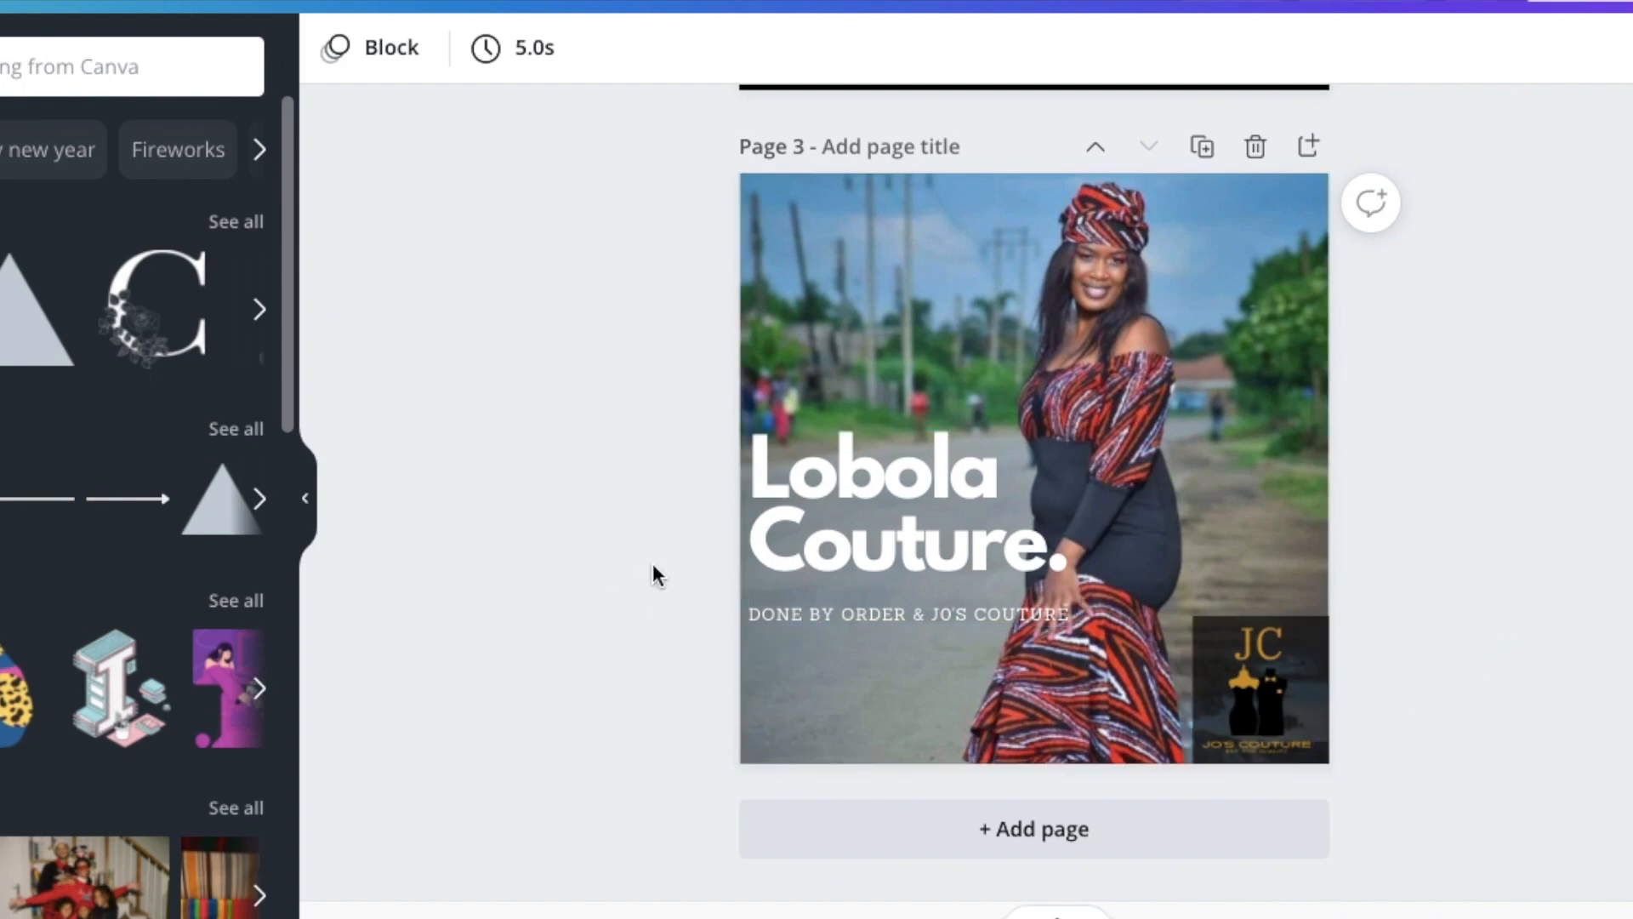
Step: Review the finished pages and examine the design's link-sharing options, including sharing it for use as a template
{"action": "scroll", "coordinate": [650, 569], "scroll_direction": "up", "scroll_amount": 10}
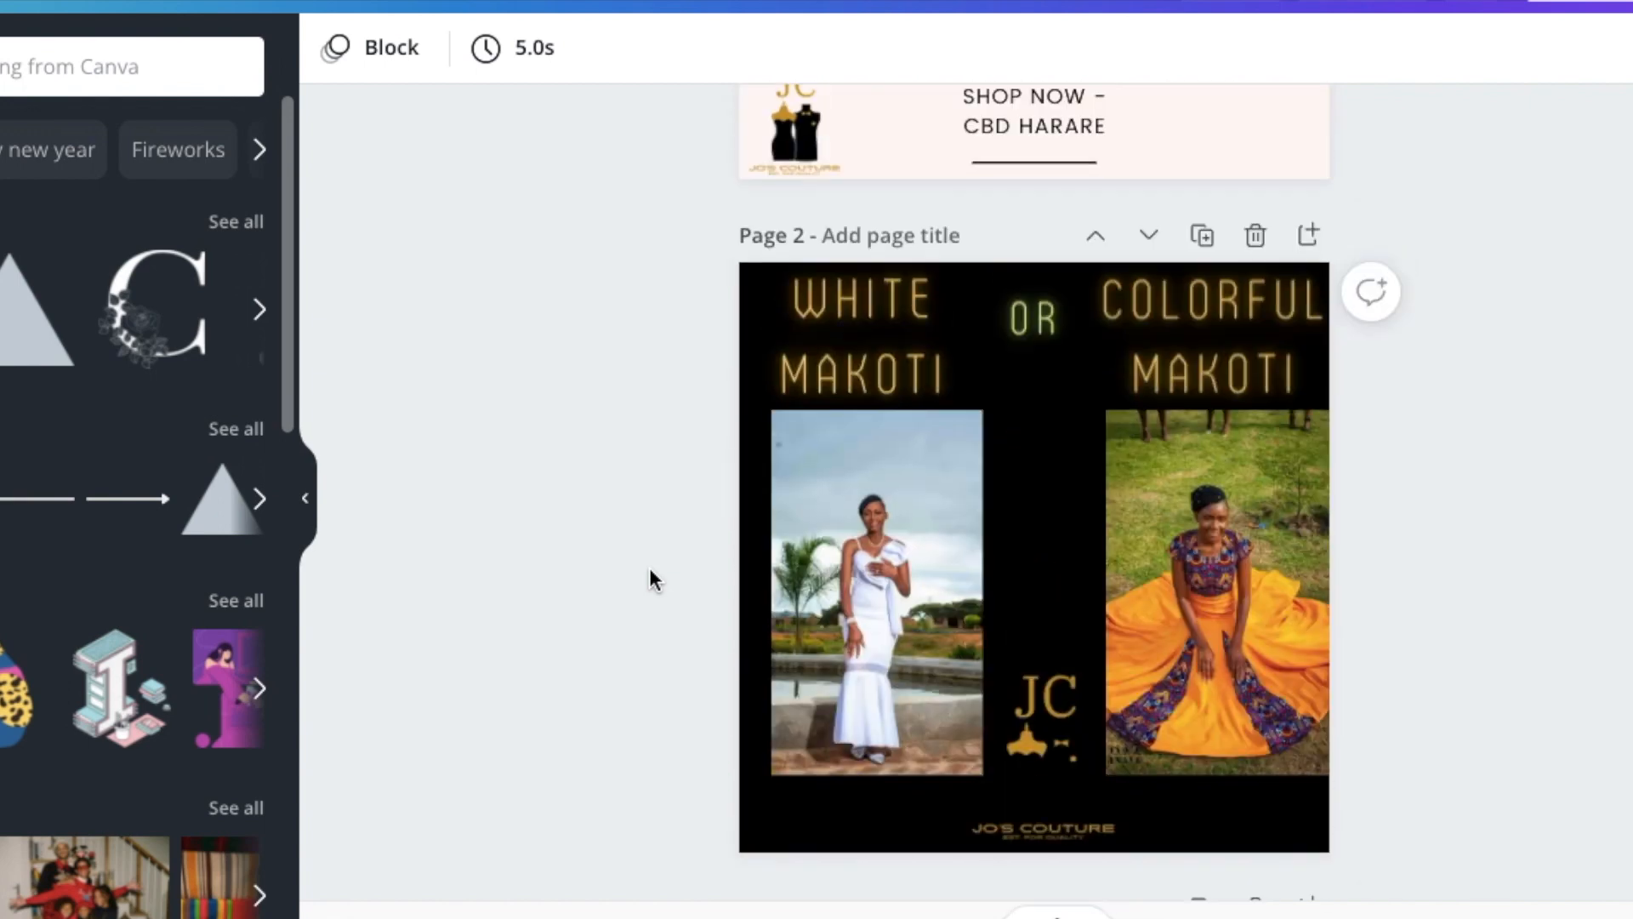
{"action": "scroll", "coordinate": [650, 568], "scroll_direction": "up", "scroll_amount": 4}
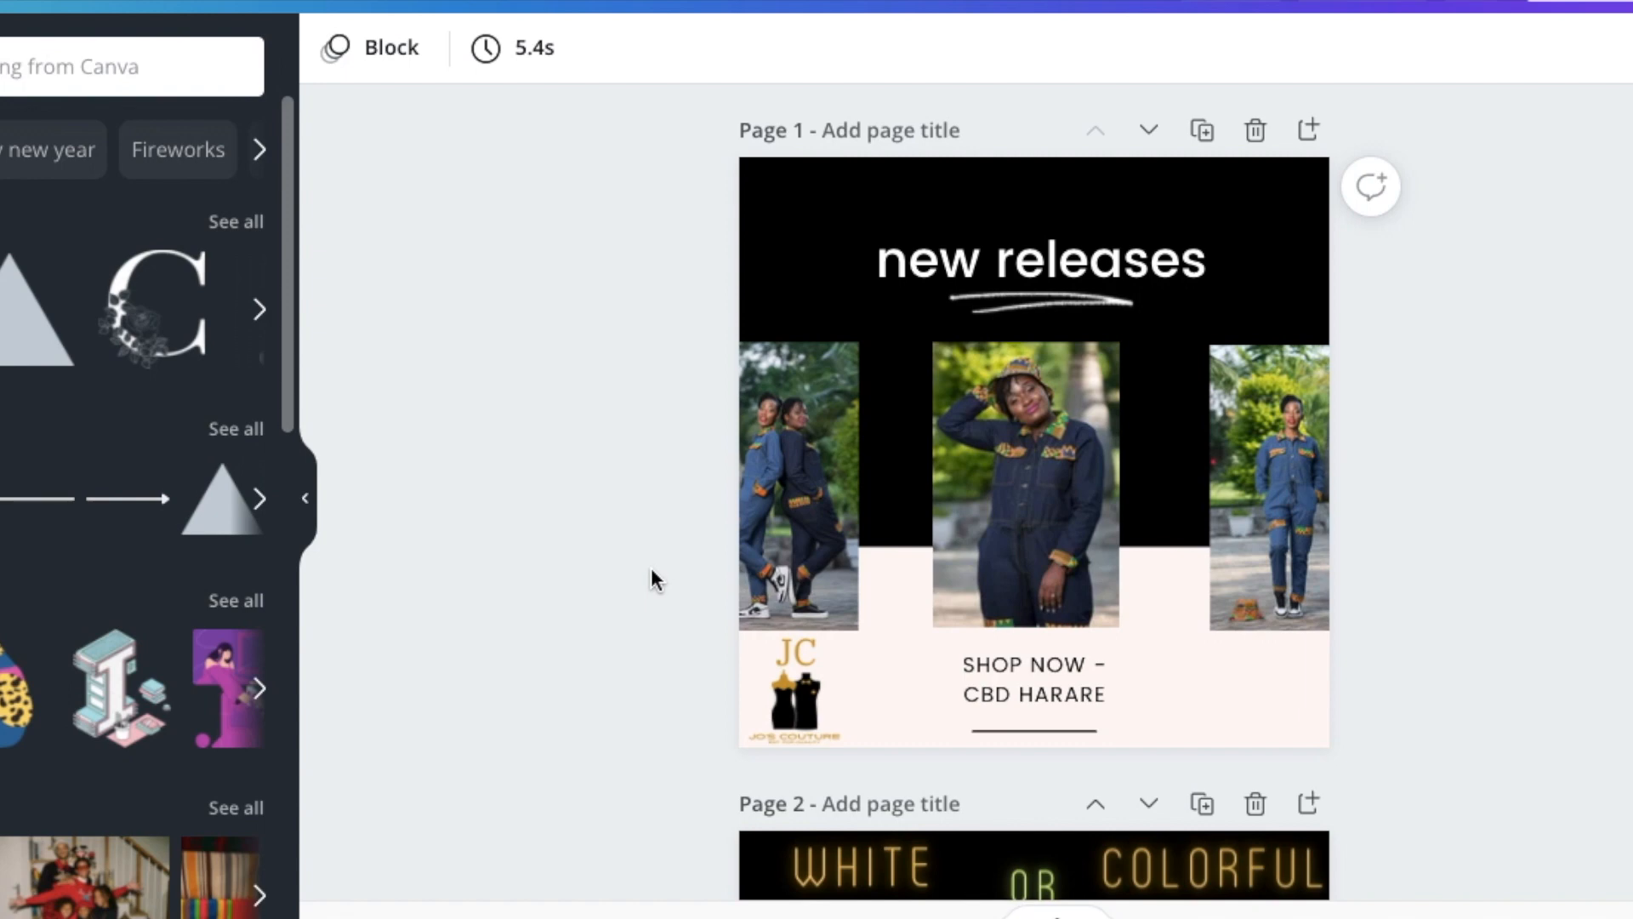
{"action": "scroll", "coordinate": [650, 568], "scroll_direction": "down", "scroll_amount": 2}
{"action": "scroll", "coordinate": [651, 570], "scroll_direction": "down", "scroll_amount": 1}
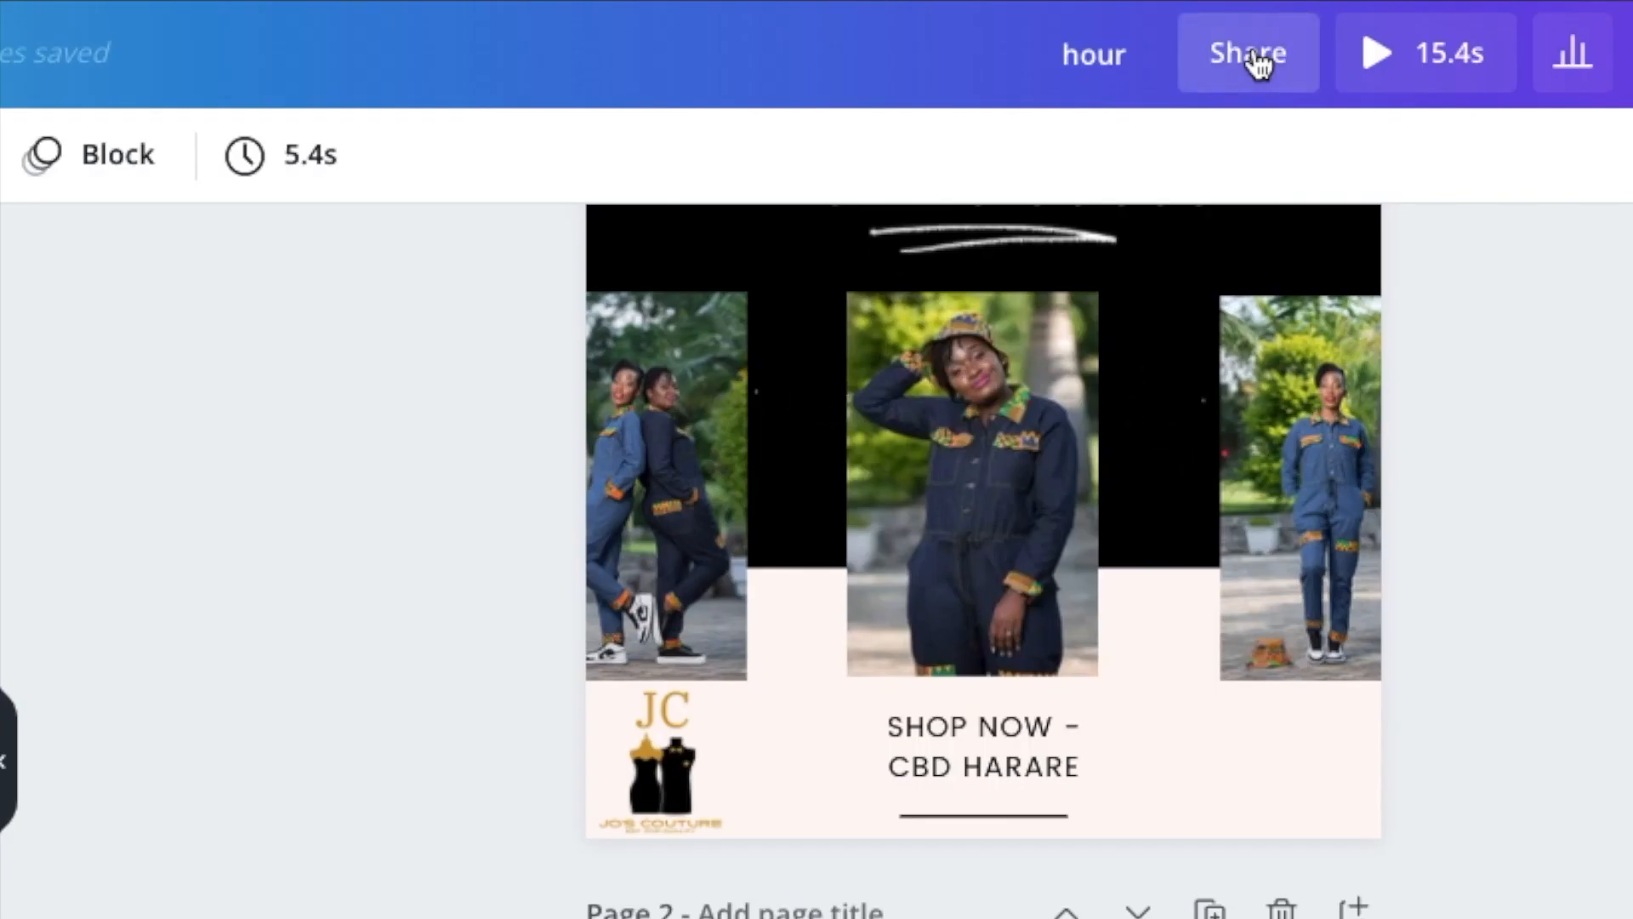
{"action": "left_click", "coordinate": [1256, 56]}
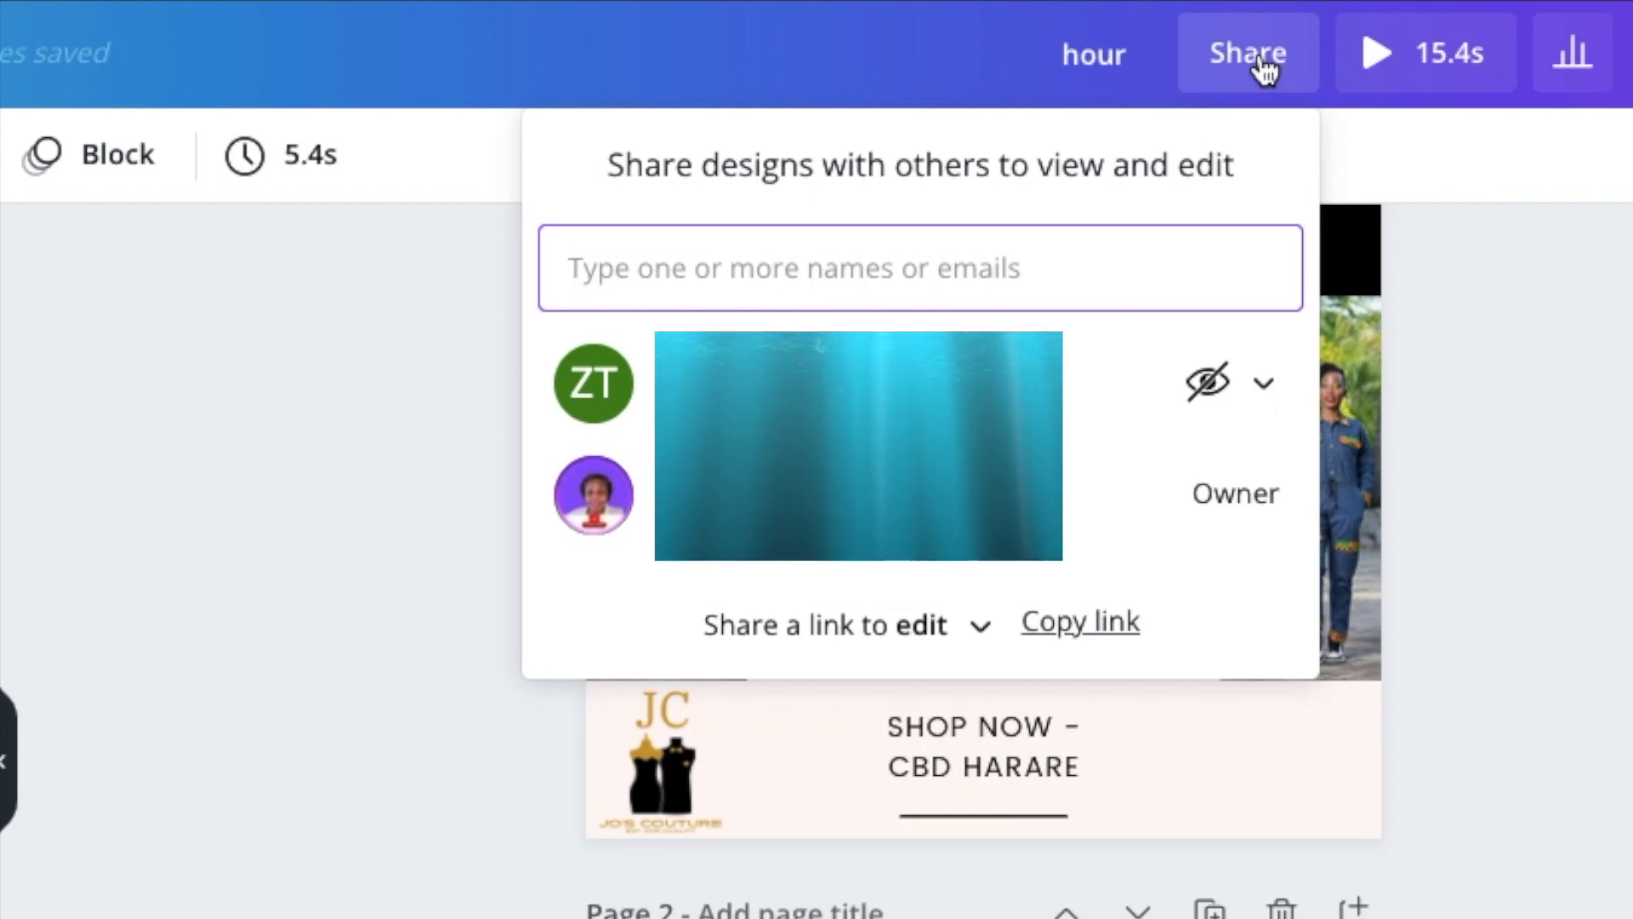
{"action": "left_click", "coordinate": [960, 644]}
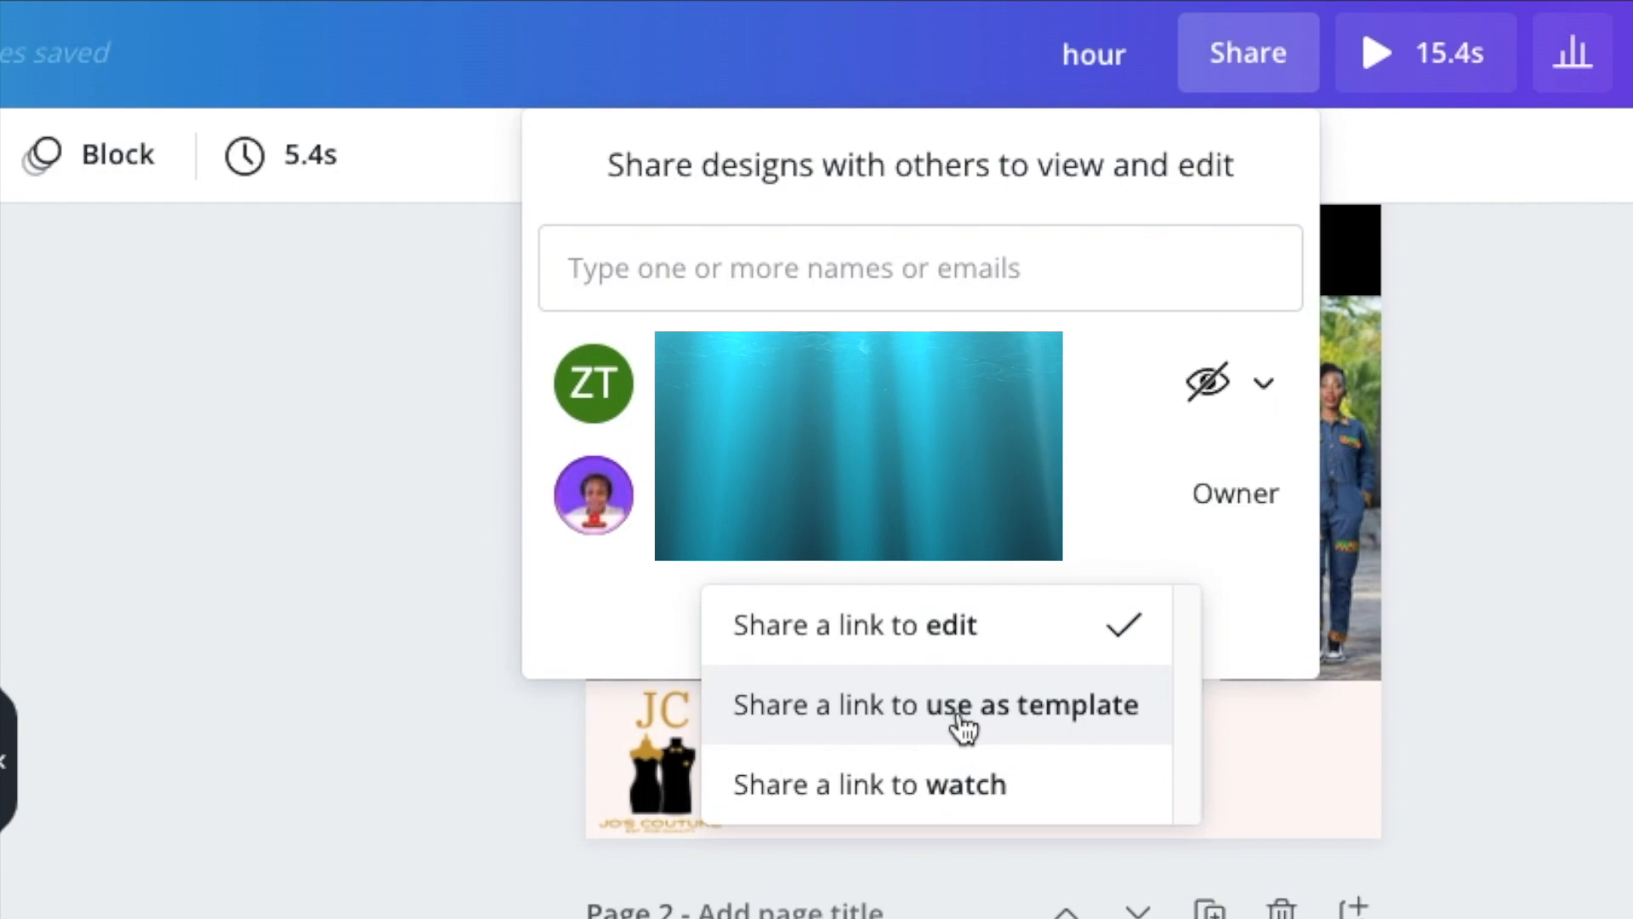
{"action": "left_click", "coordinate": [1523, 609]}
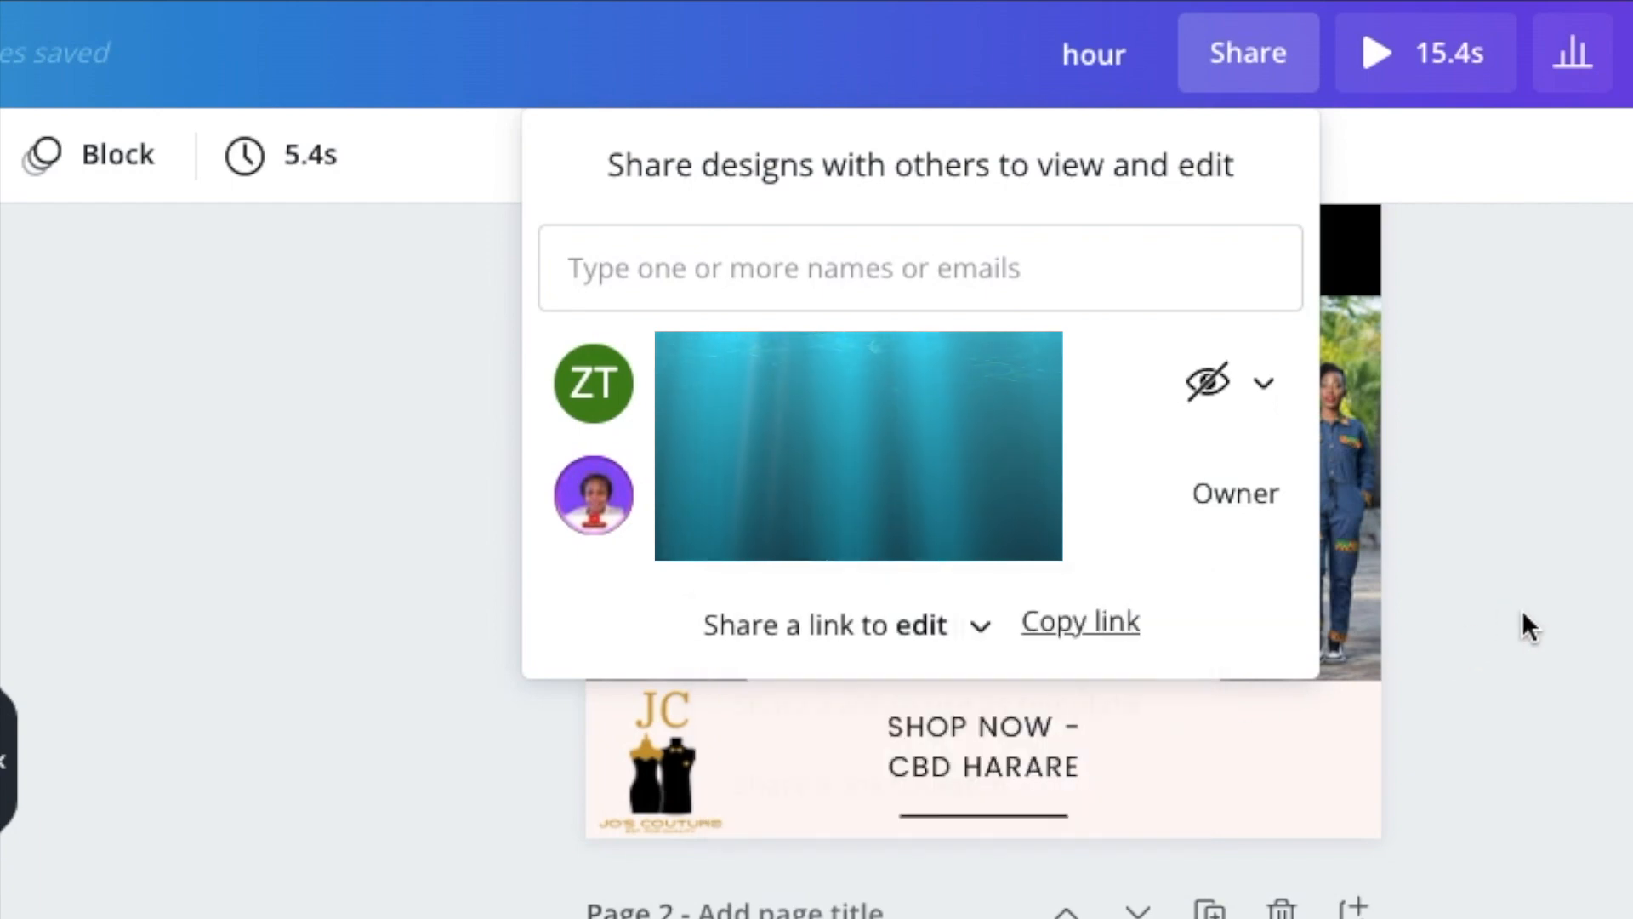
{"action": "left_click", "coordinate": [1509, 621]}
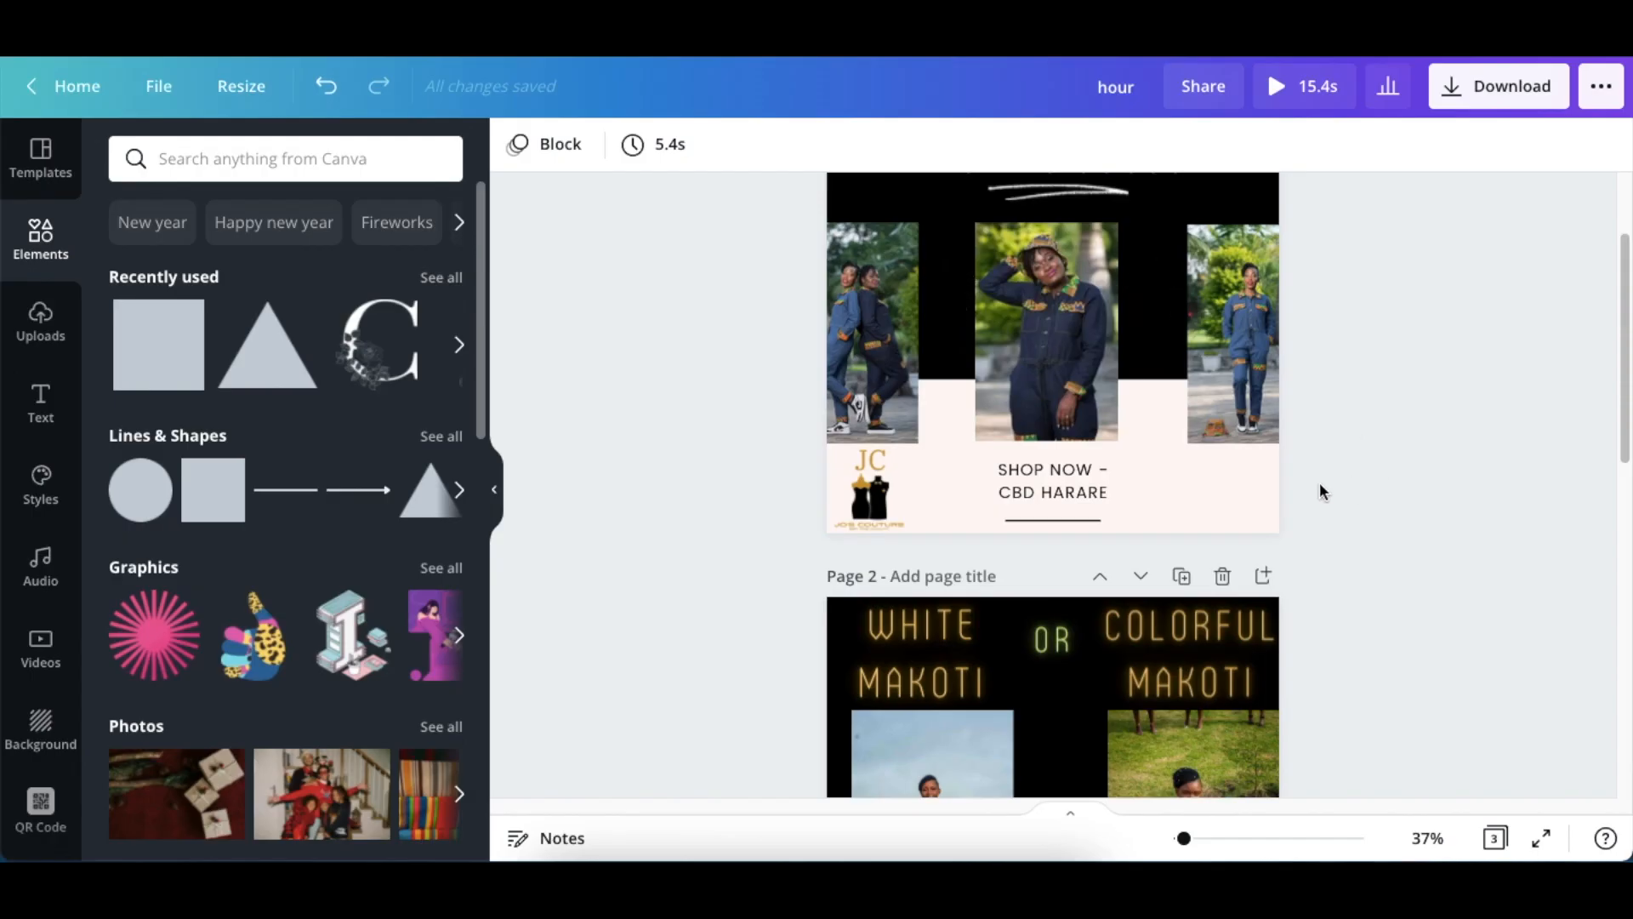
Step: Narrow the orange-dress photo on page 2 from its right side to leave a margin at the page edge
{"action": "scroll", "coordinate": [1320, 482], "scroll_direction": "down", "scroll_amount": 7}
{"action": "scroll", "coordinate": [1320, 481], "scroll_direction": "down", "scroll_amount": 3}
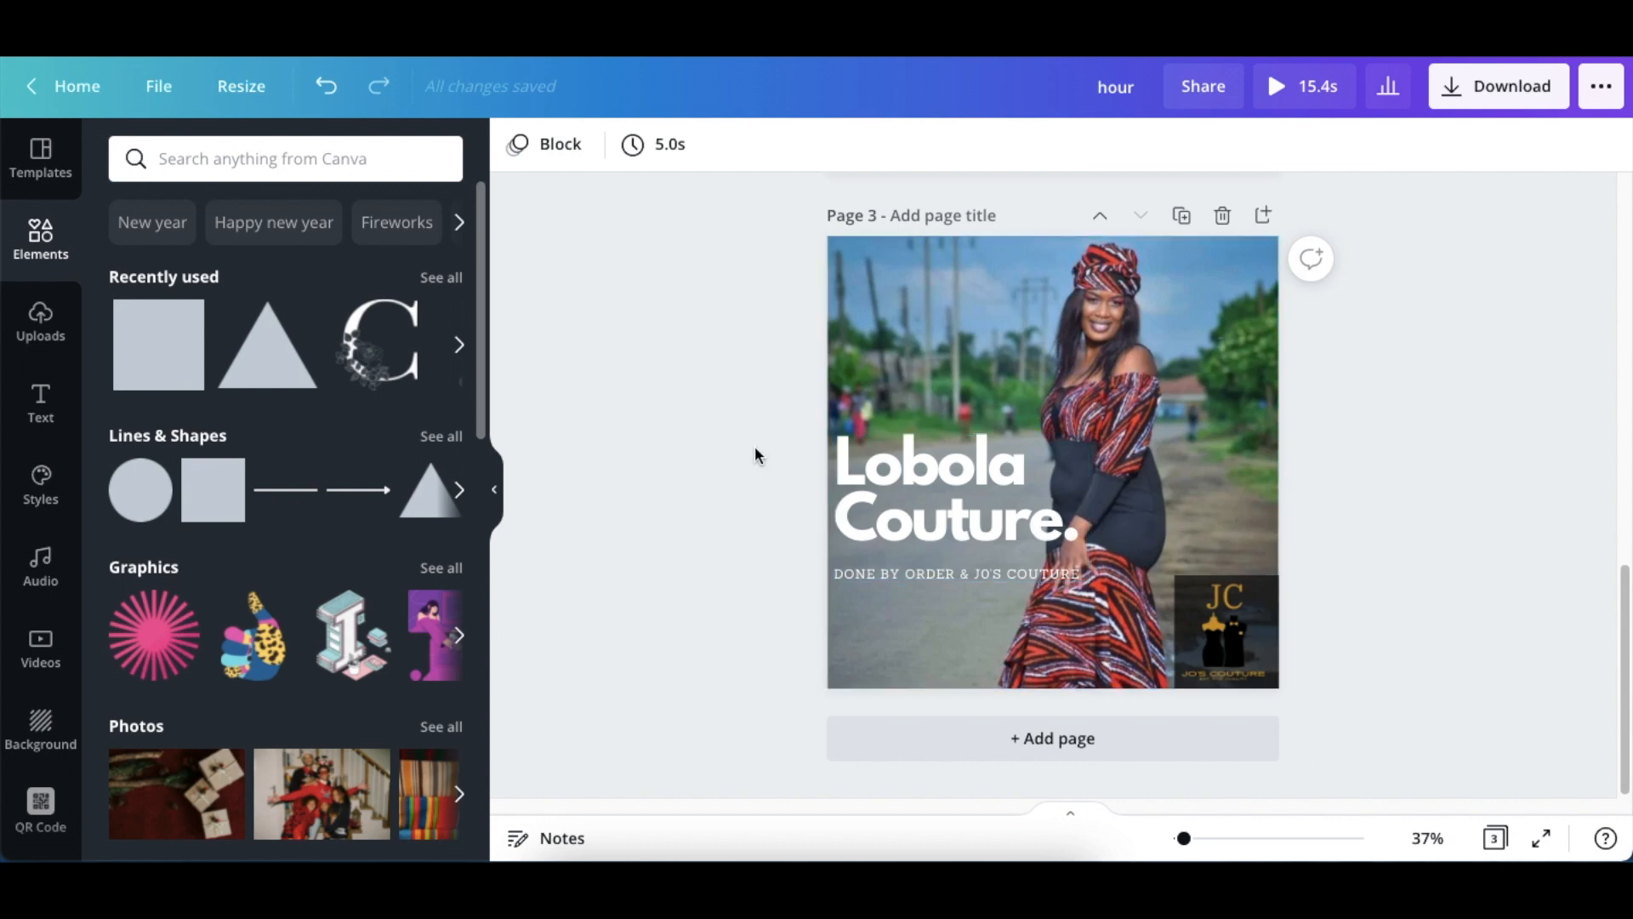
{"action": "scroll", "coordinate": [752, 455], "scroll_direction": "up", "scroll_amount": 1}
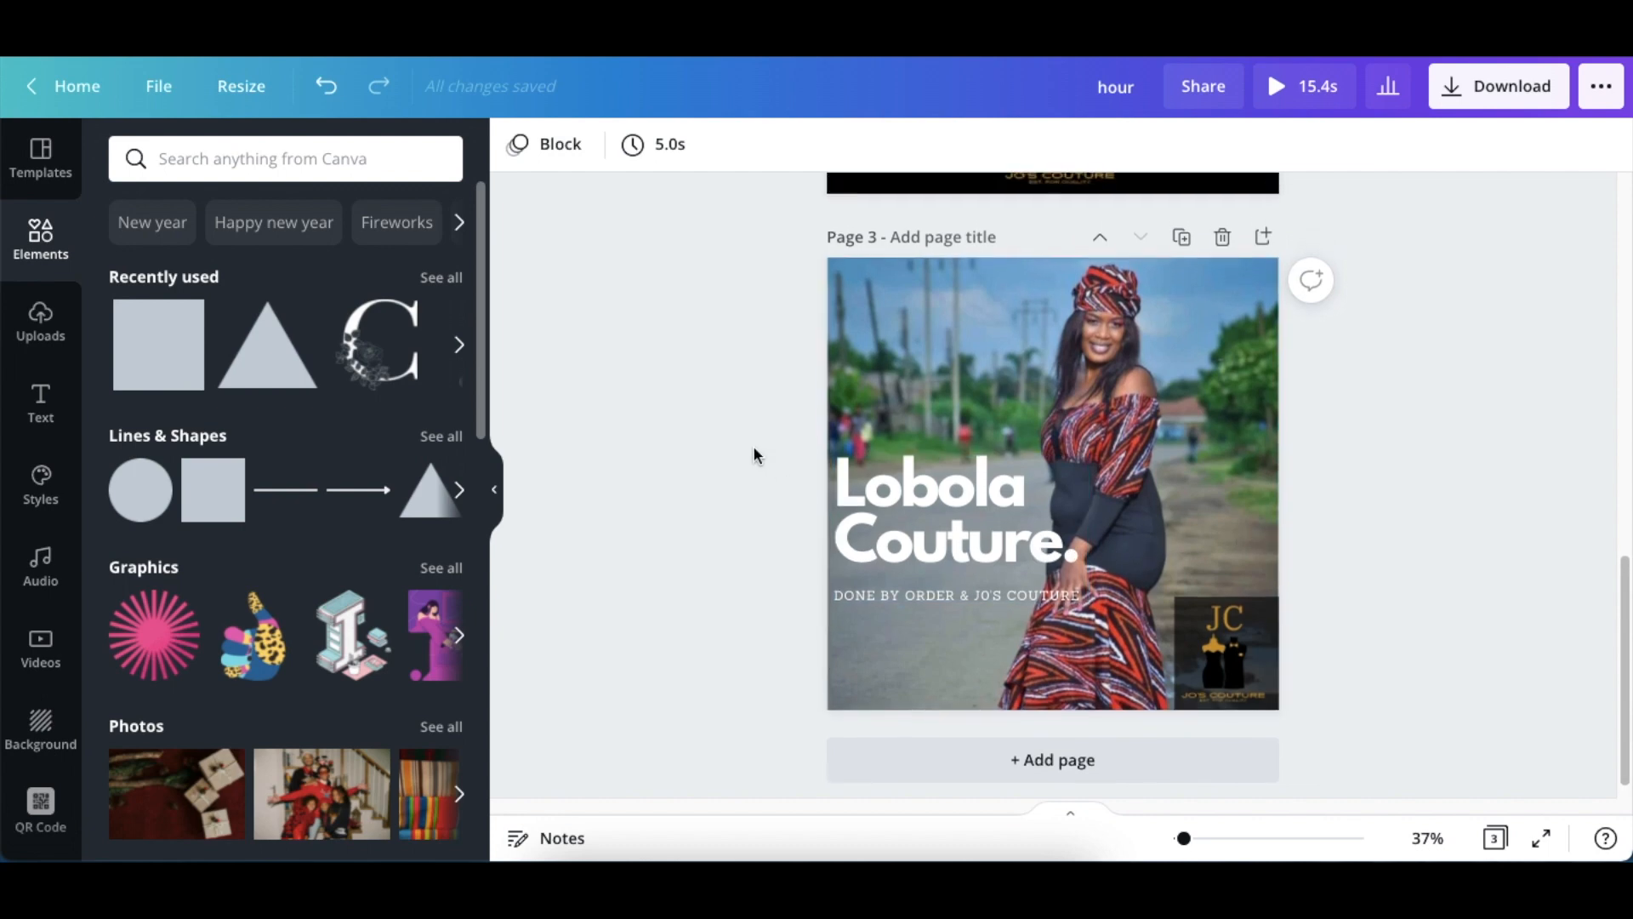
{"action": "scroll", "coordinate": [754, 455], "scroll_direction": "up", "scroll_amount": 5}
{"action": "scroll", "coordinate": [755, 455], "scroll_direction": "down", "scroll_amount": 2}
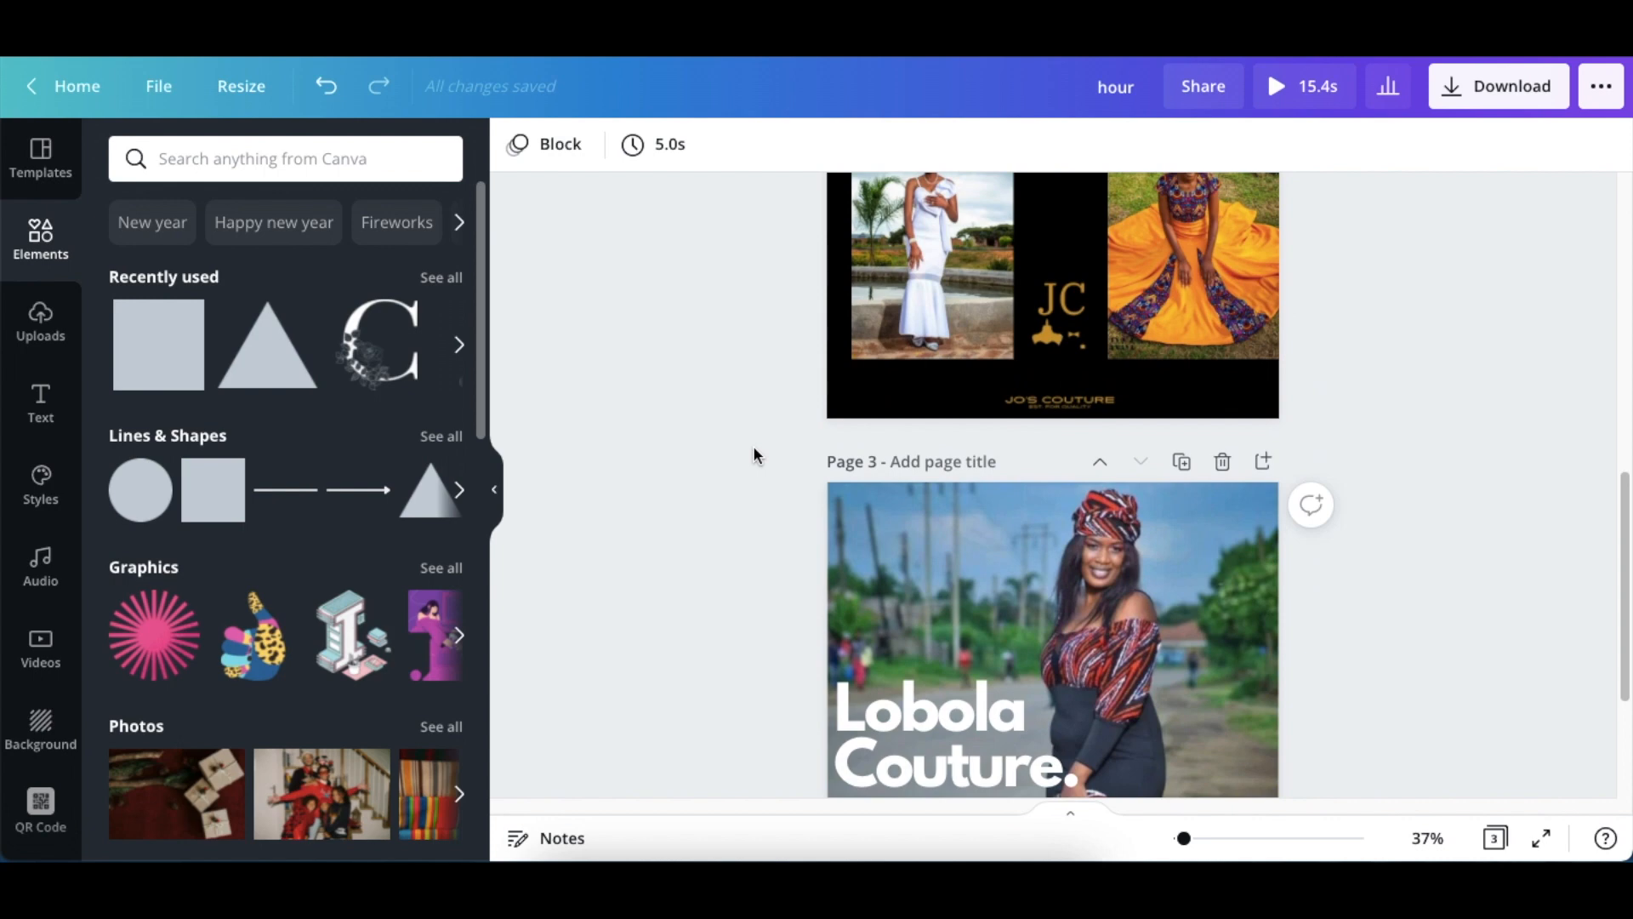
{"action": "scroll", "coordinate": [755, 455], "scroll_direction": "up", "scroll_amount": 5}
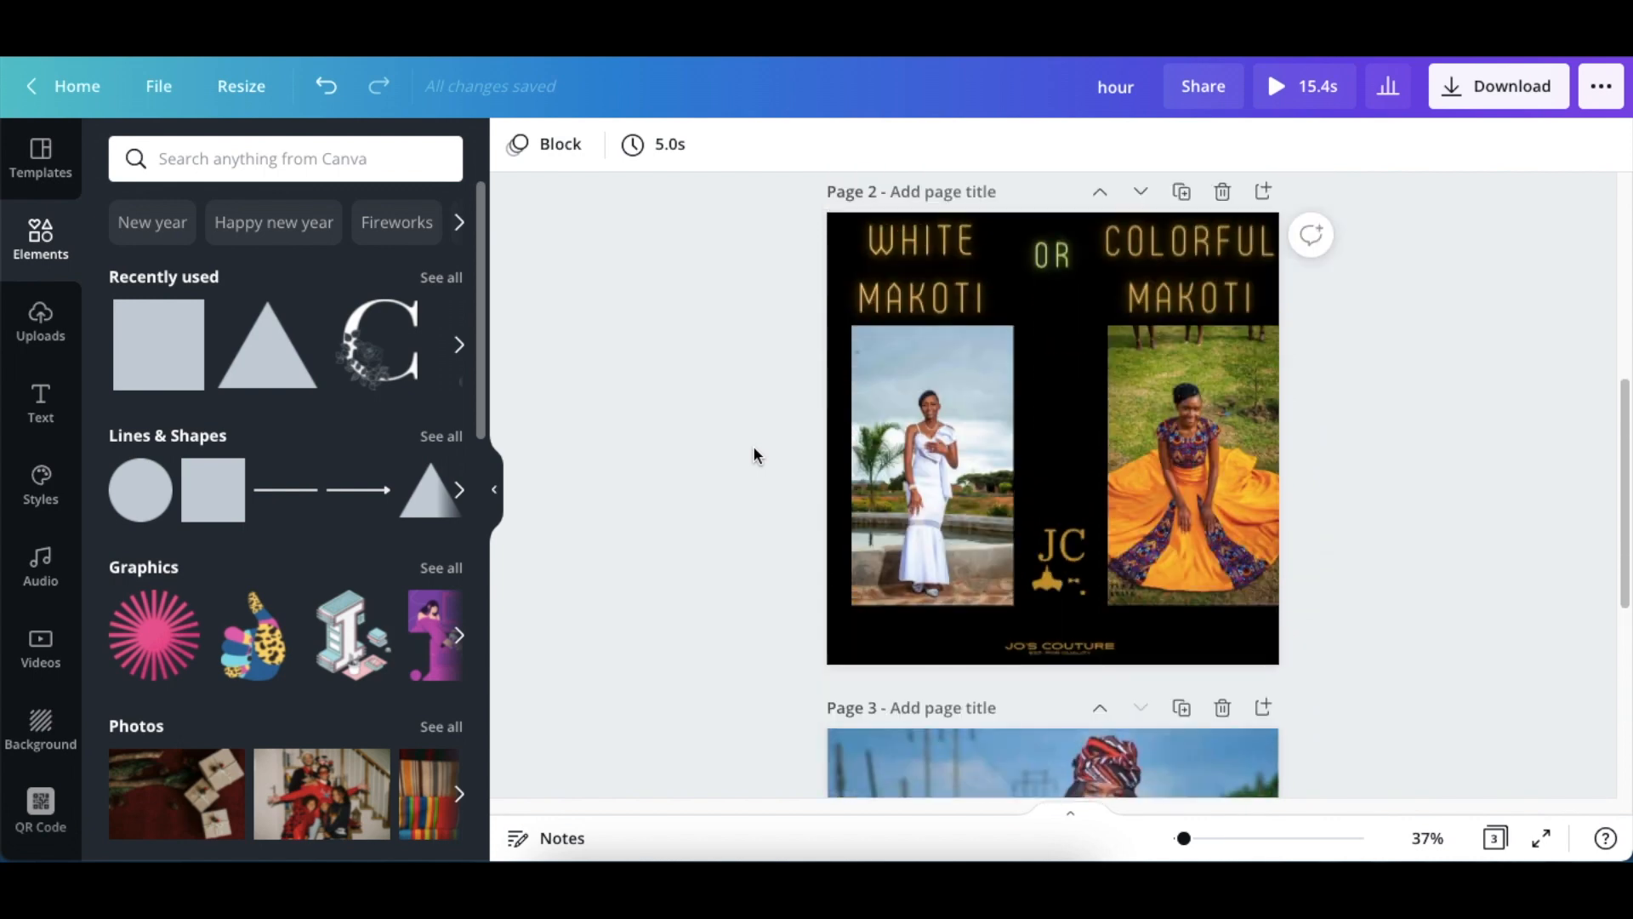
{"action": "left_click", "coordinate": [1213, 510]}
{"action": "left_click_drag", "start_coordinate": [1271, 464], "coordinate": [1260, 465]}
{"action": "left_click", "coordinate": [1394, 470]}
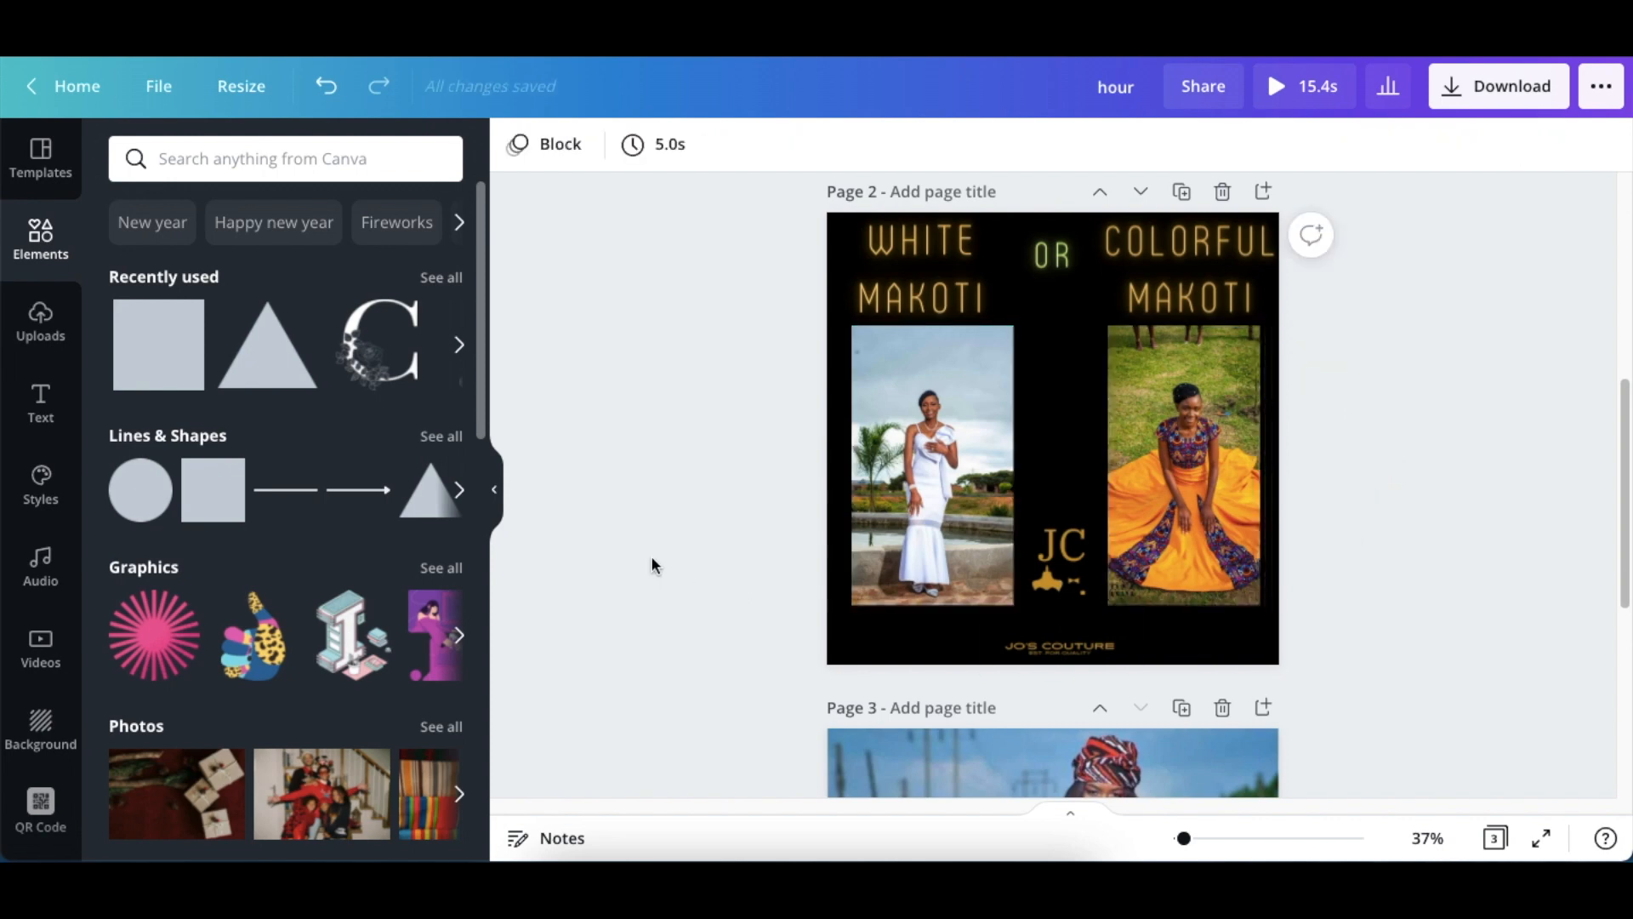
Step: Narrow the white-dress photo on page 2 from its right side to match the width of the orange-dress photo
{"action": "left_click", "coordinate": [928, 493]}
{"action": "left_click_drag", "start_coordinate": [1014, 464], "coordinate": [1005, 463]}
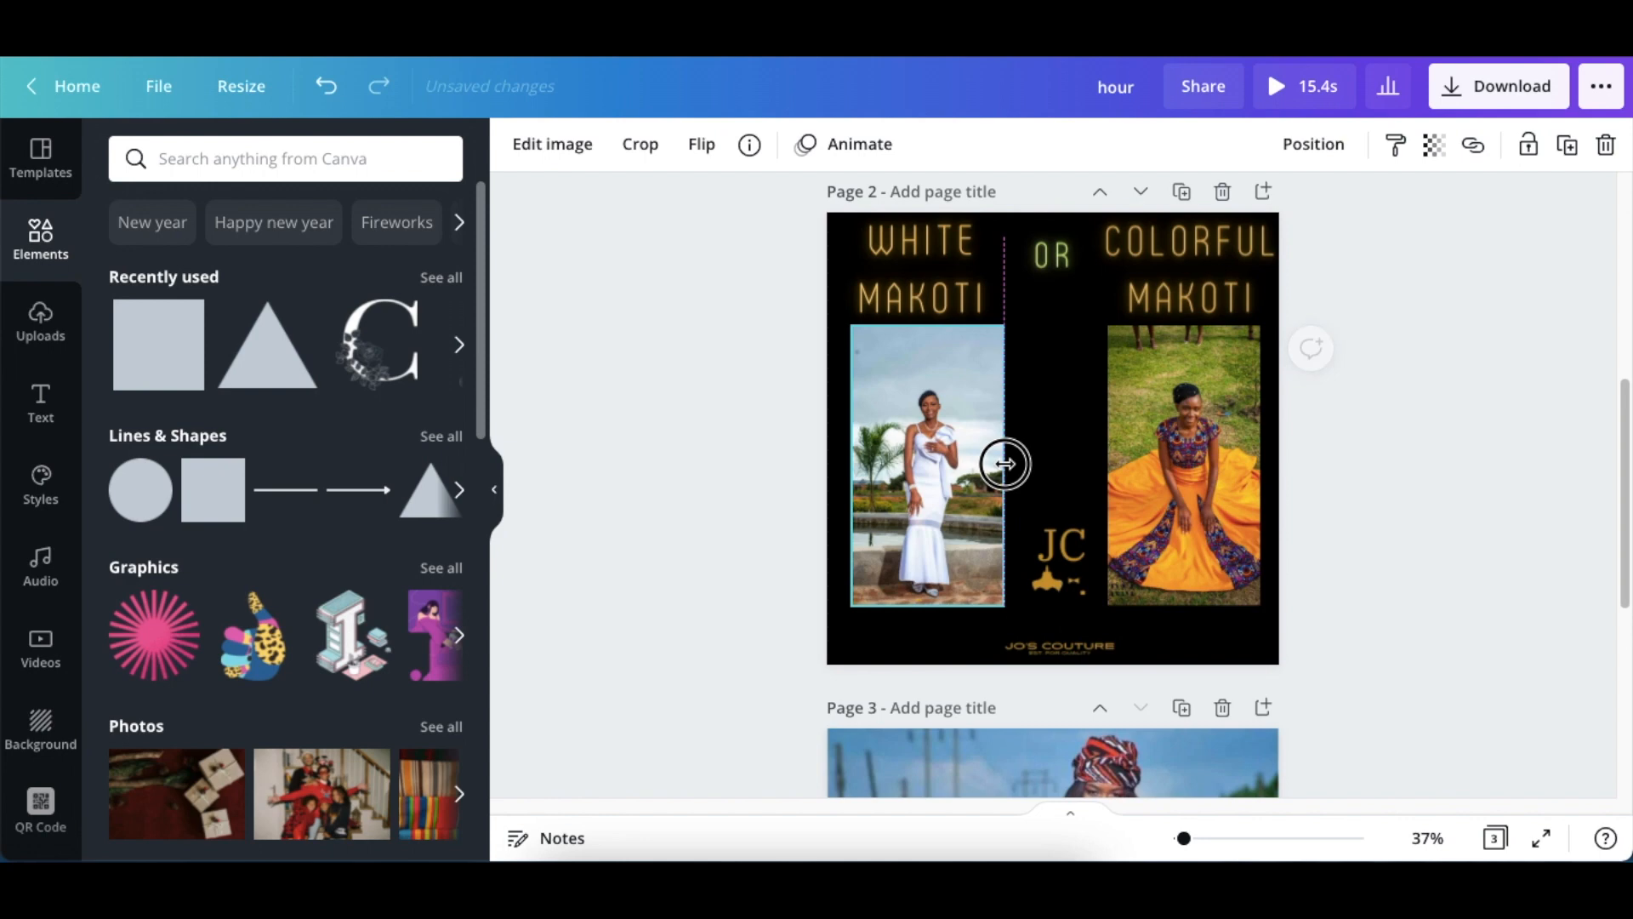
{"action": "left_click", "coordinate": [715, 501]}
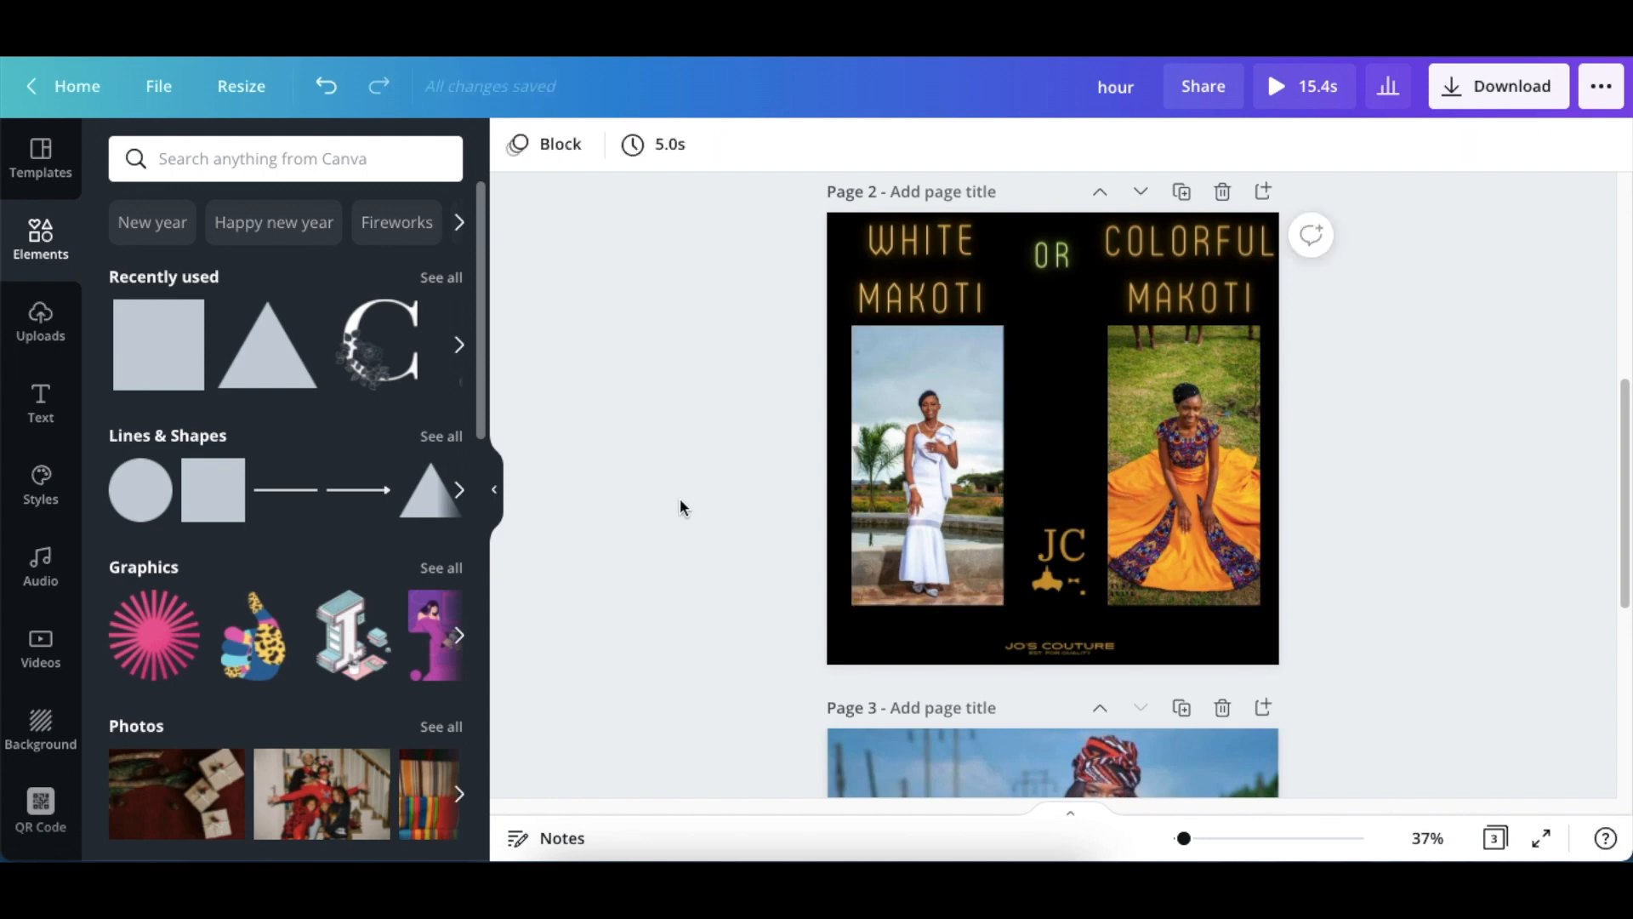
{"action": "scroll", "coordinate": [681, 502], "scroll_direction": "down", "scroll_amount": 5}
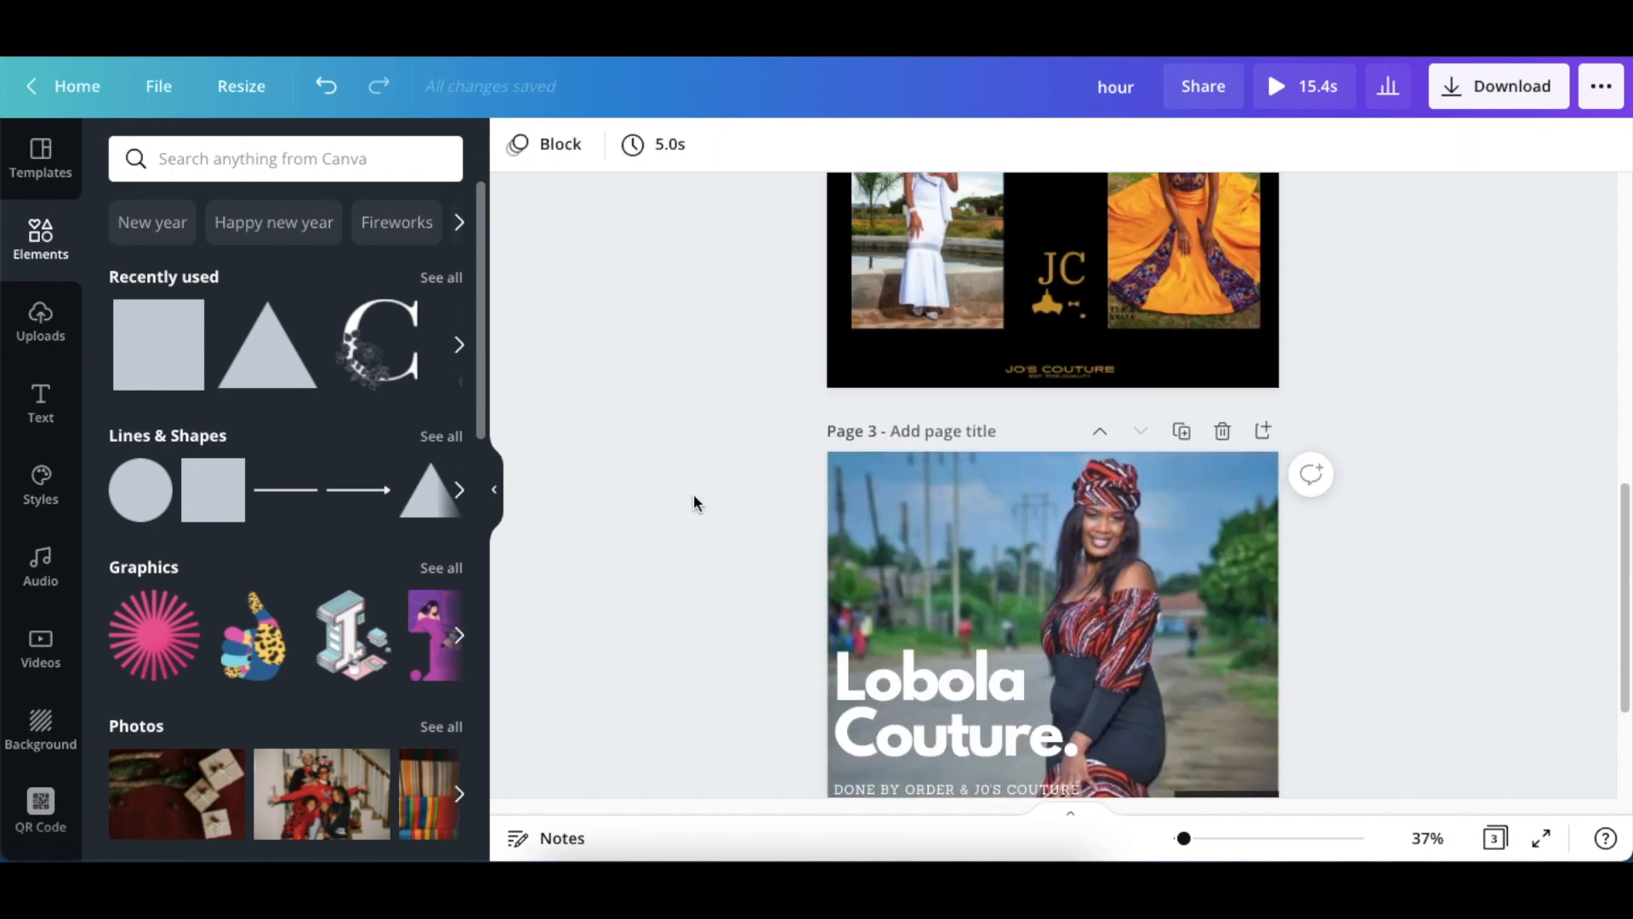